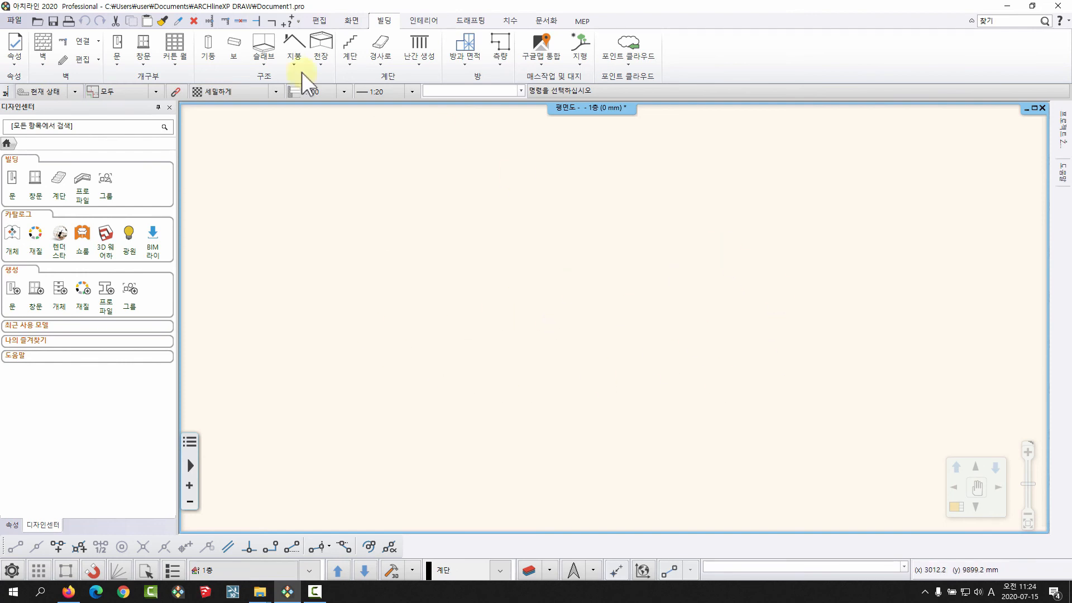
# - Start saving the project under a new name, accept the default project properties and choose the Desktop (바탕 화면) as the save location
pyautogui.click(14, 20)
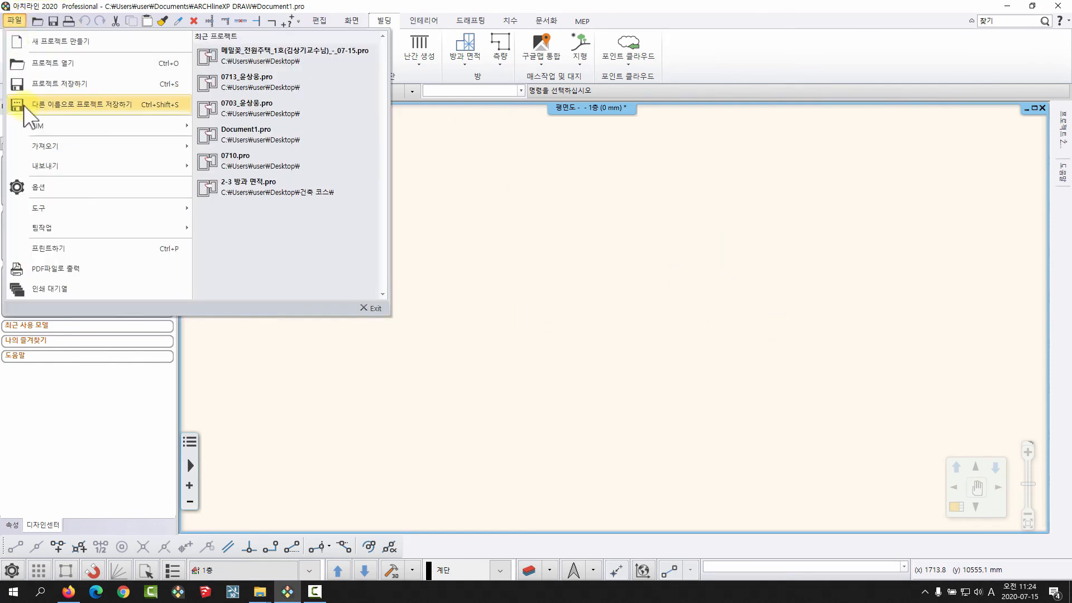
pyautogui.click(117, 104)
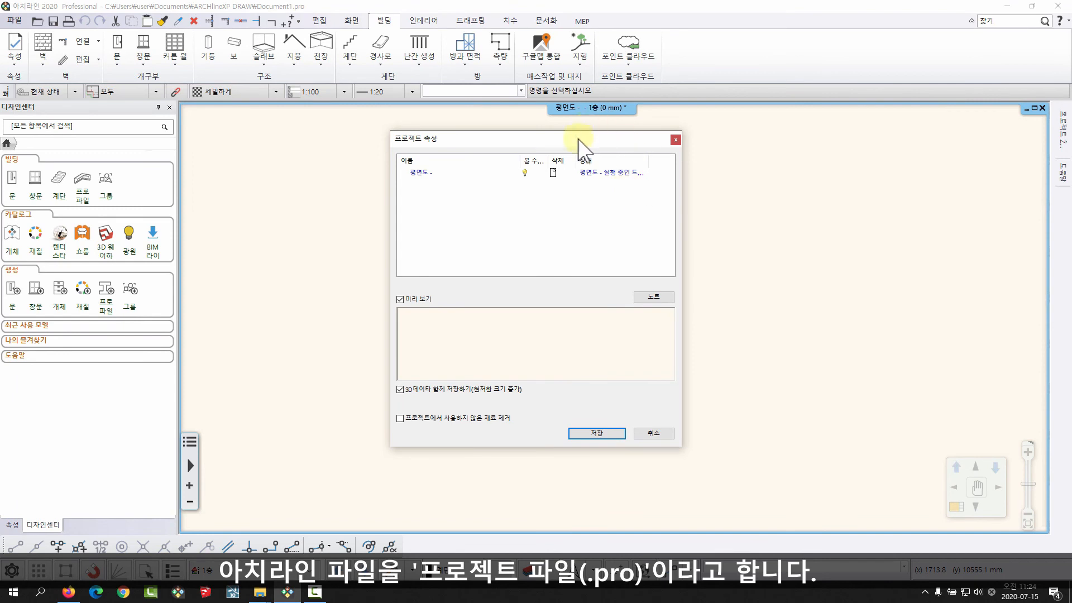
pyautogui.moveTo(578, 139); pyautogui.dragTo(570, 126)
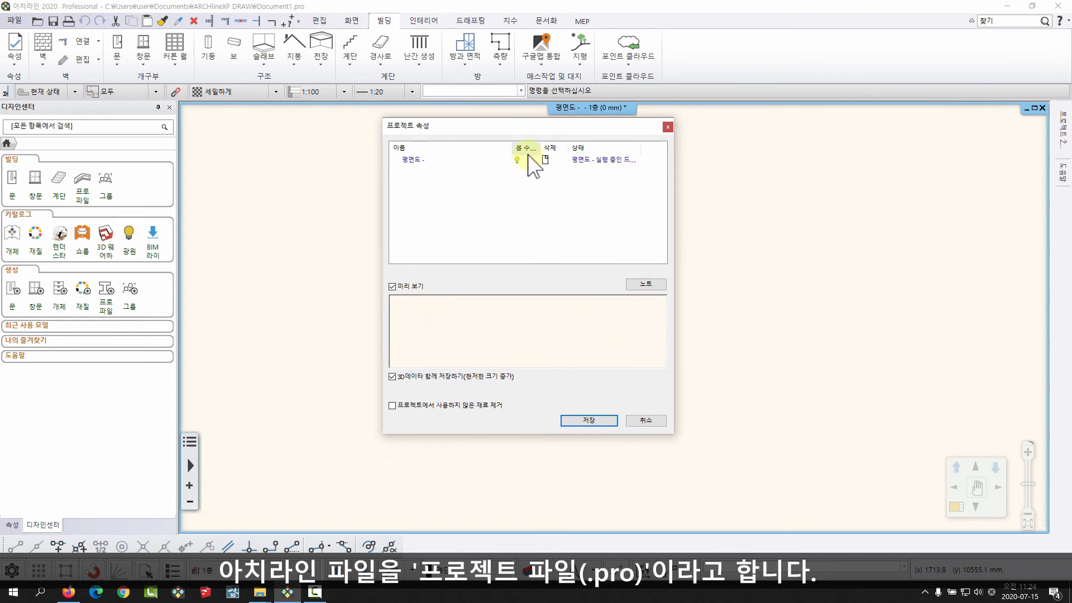
pyautogui.click(580, 420)
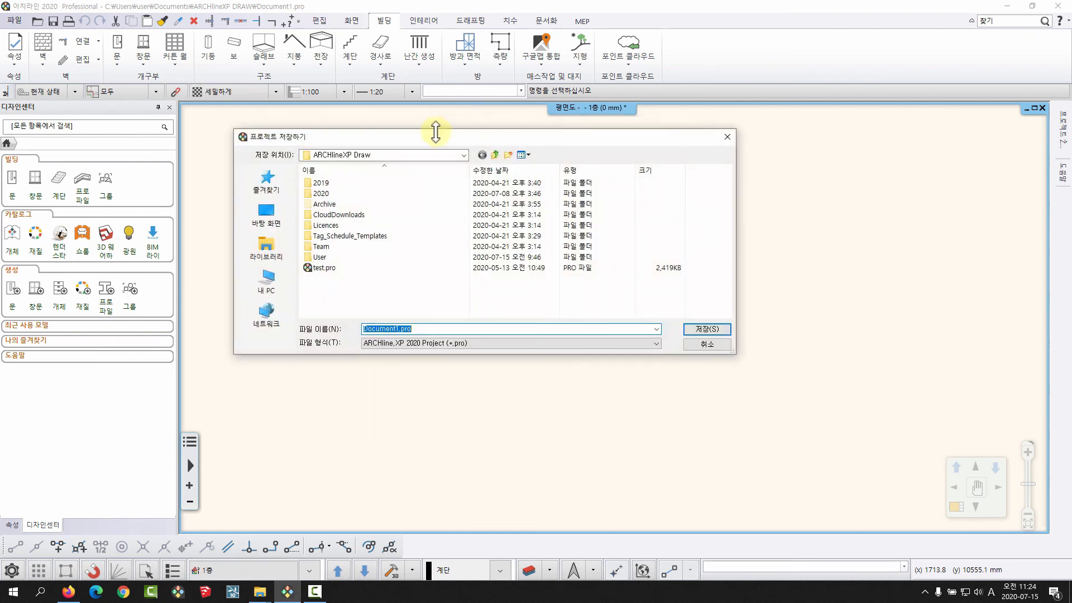
pyautogui.moveTo(447, 140); pyautogui.dragTo(466, 148)
pyautogui.click(285, 221)
# - Replace the default file name with 주택_실습 and save the project file
pyautogui.click(413, 337)
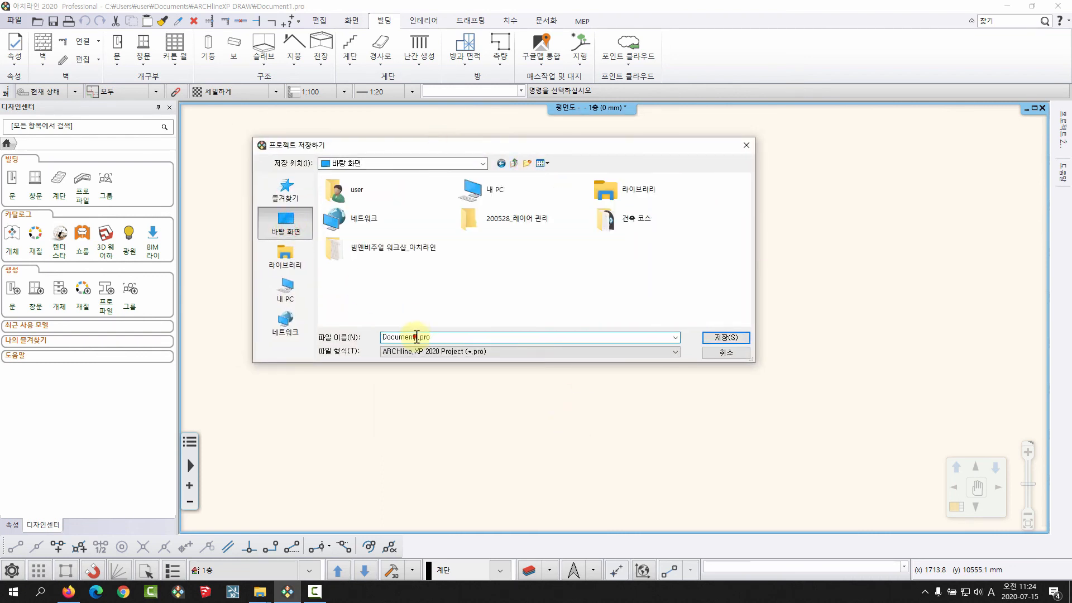
pyautogui.click(427, 337)
pyautogui.moveTo(429, 337); pyautogui.dragTo(347, 343)
pyautogui.click(455, 338)
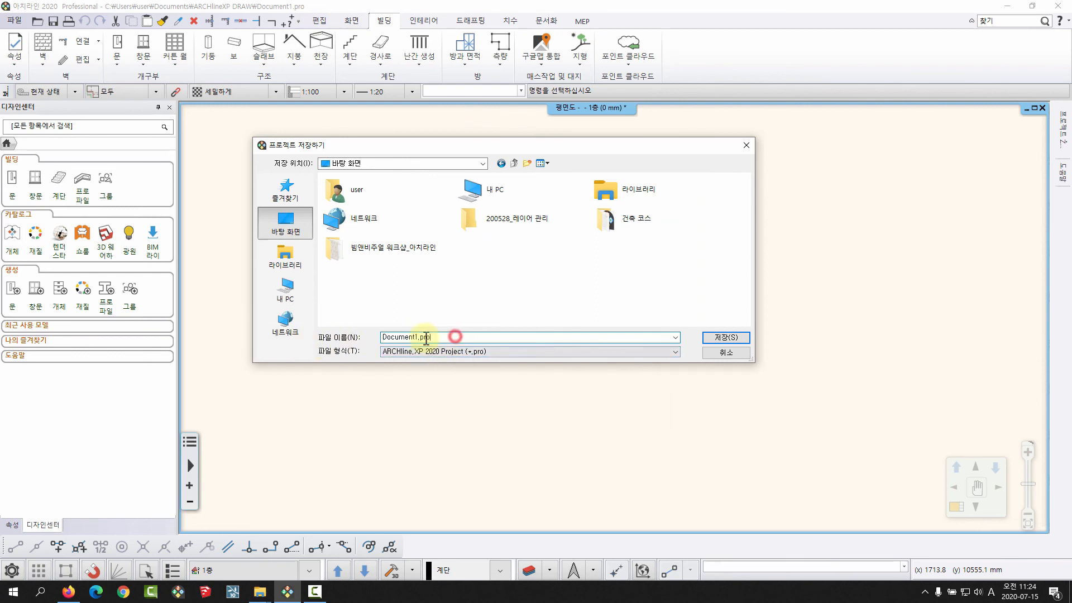
pyautogui.moveTo(418, 337); pyautogui.dragTo(441, 336)
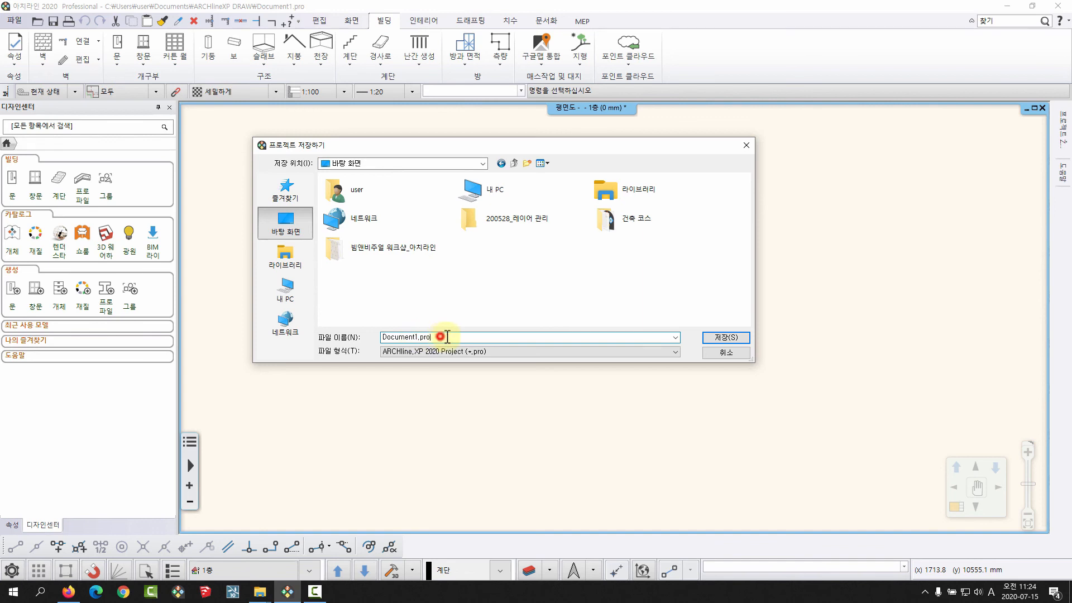
pyautogui.moveTo(448, 336); pyautogui.dragTo(346, 336)
pyautogui.press('Hangul')
pyautogui.write('주택_실습')
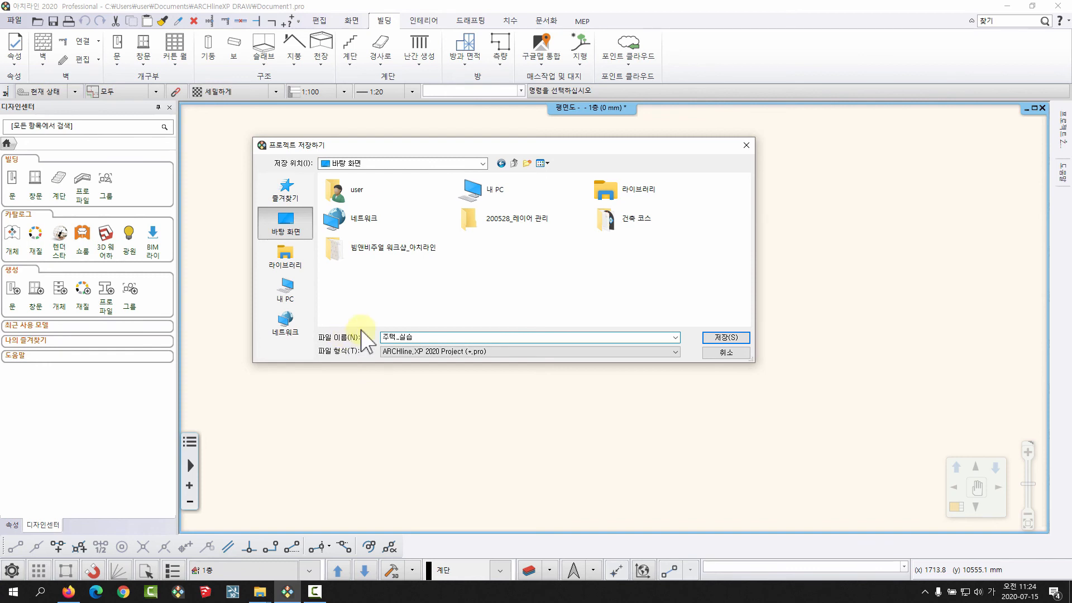
pyautogui.click(716, 337)
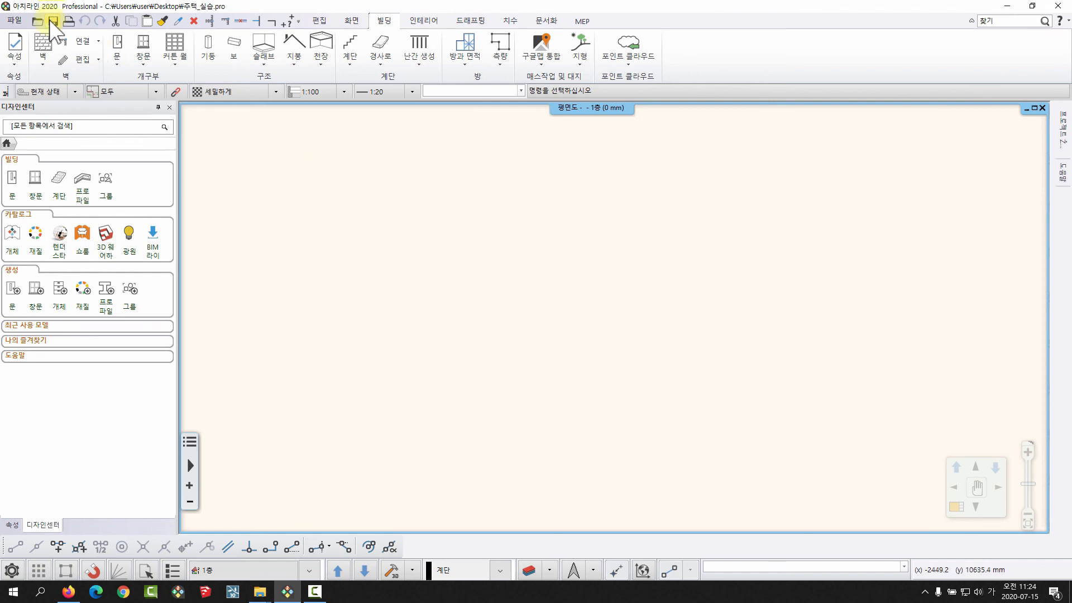
pyautogui.click(15, 20)
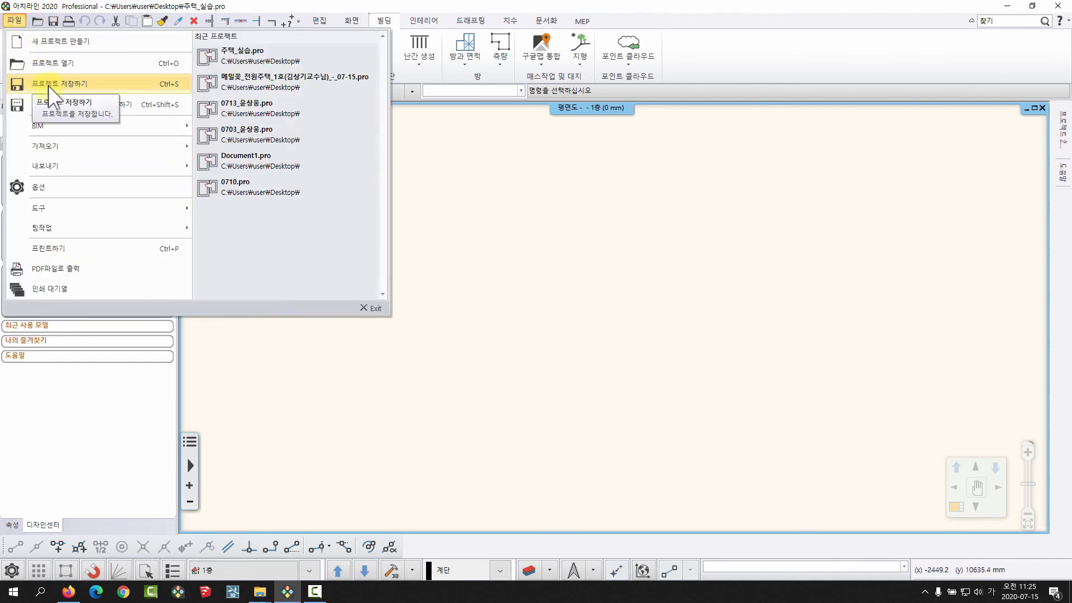
pyautogui.click(491, 225)
pyautogui.click(533, 261)
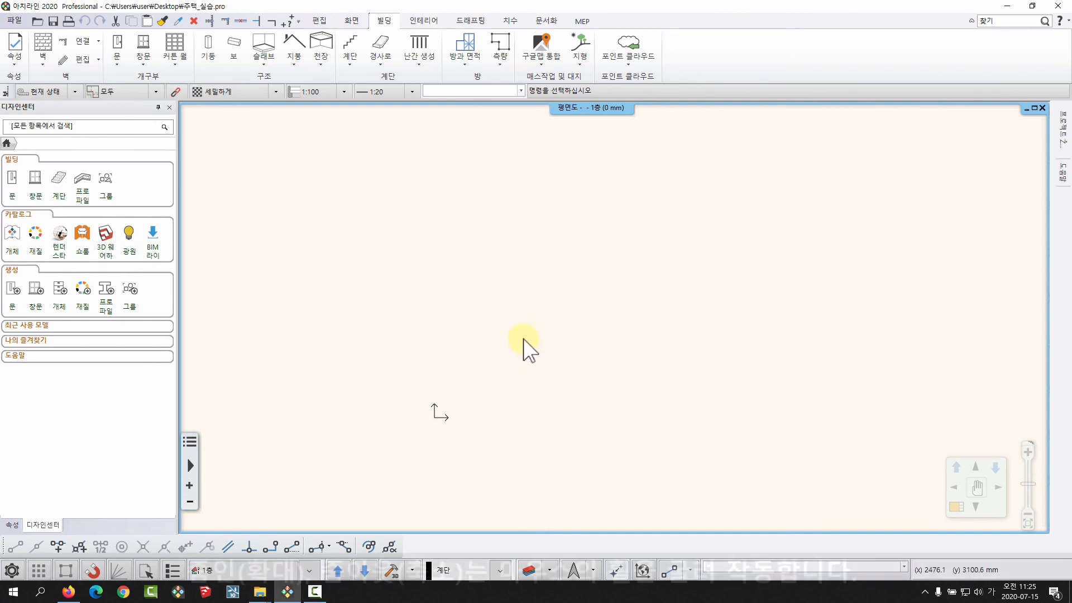
pyautogui.scroll(-2, 610, 358)
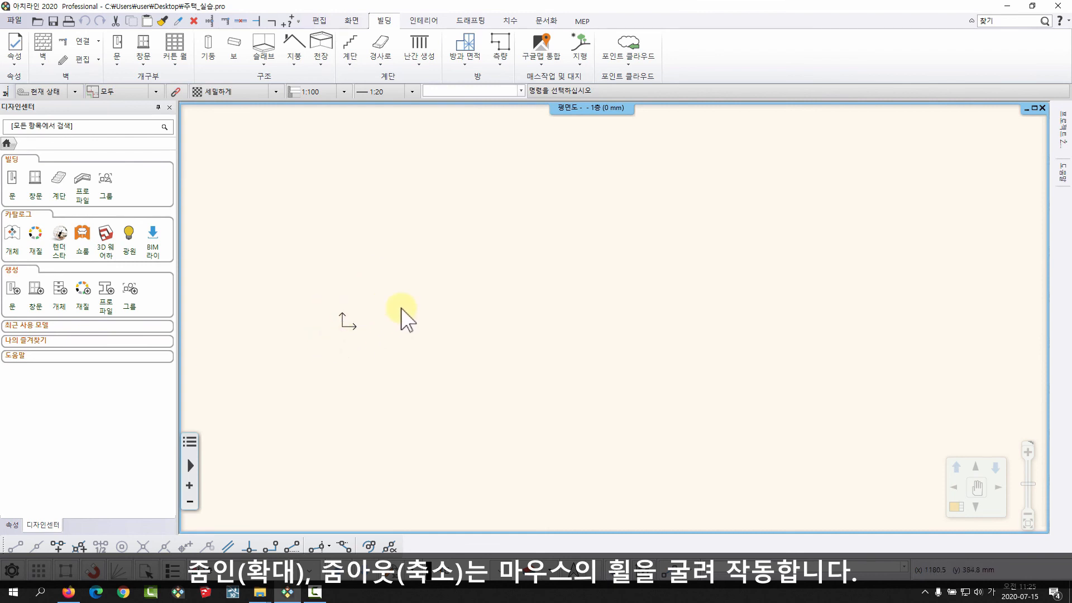
pyautogui.moveTo(416, 237); pyautogui.dragTo(656, 246, button='middle')
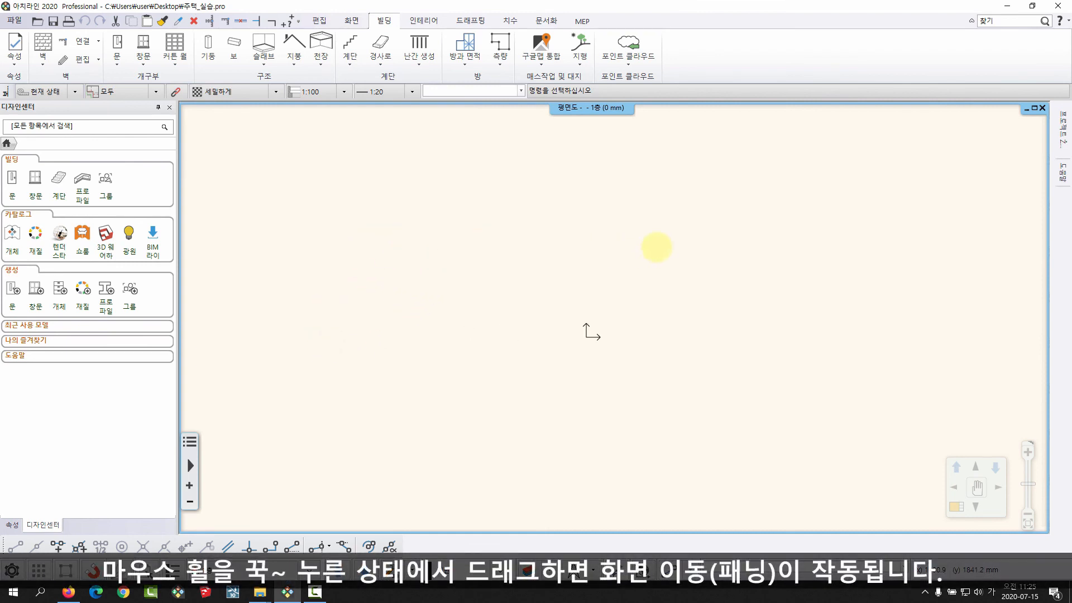
pyautogui.moveTo(403, 282); pyautogui.dragTo(612, 274, button='middle')
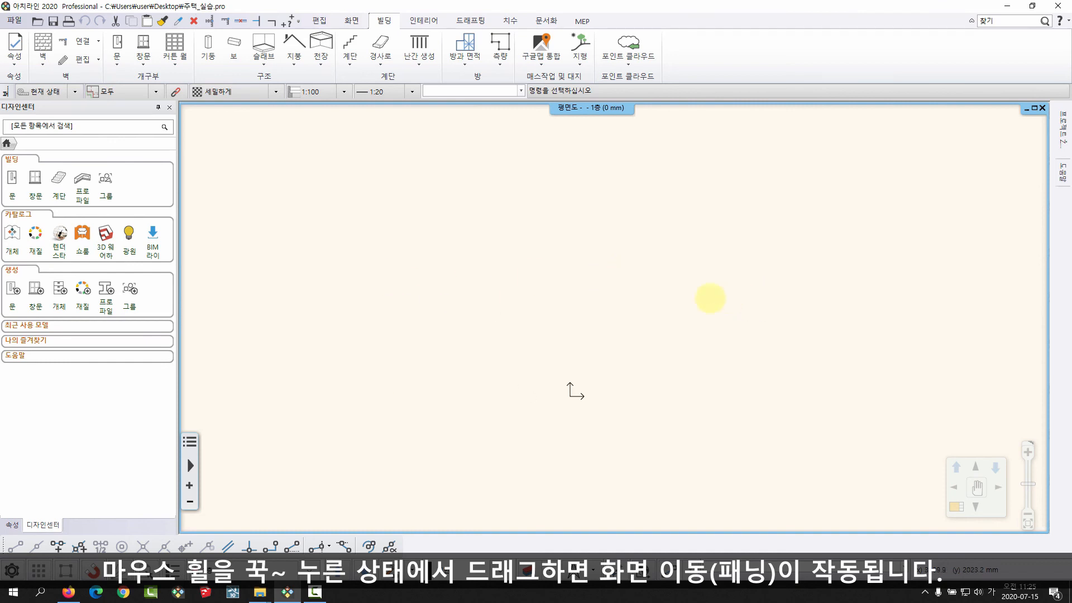
pyautogui.moveTo(710, 298); pyautogui.dragTo(443, 335, button='middle')
pyautogui.moveTo(302, 294)
pyautogui.mouseDown(button='middle')
pyautogui.moveTo(320, 268)
pyautogui.moveTo(601, 288)
pyautogui.mouseUp(button='middle')
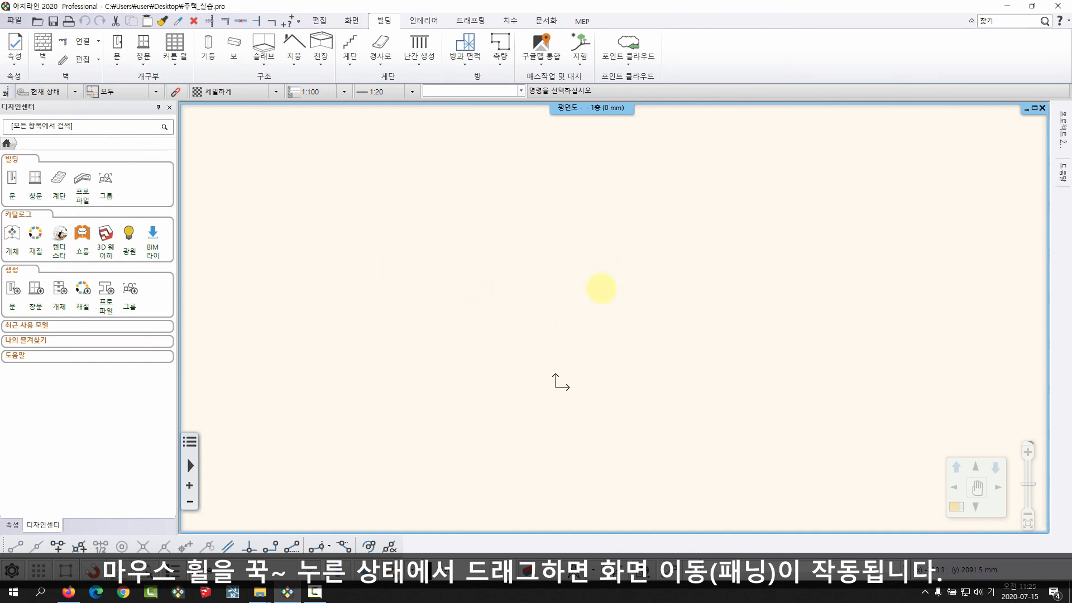
pyautogui.moveTo(334, 317); pyautogui.dragTo(328, 317, button='middle')
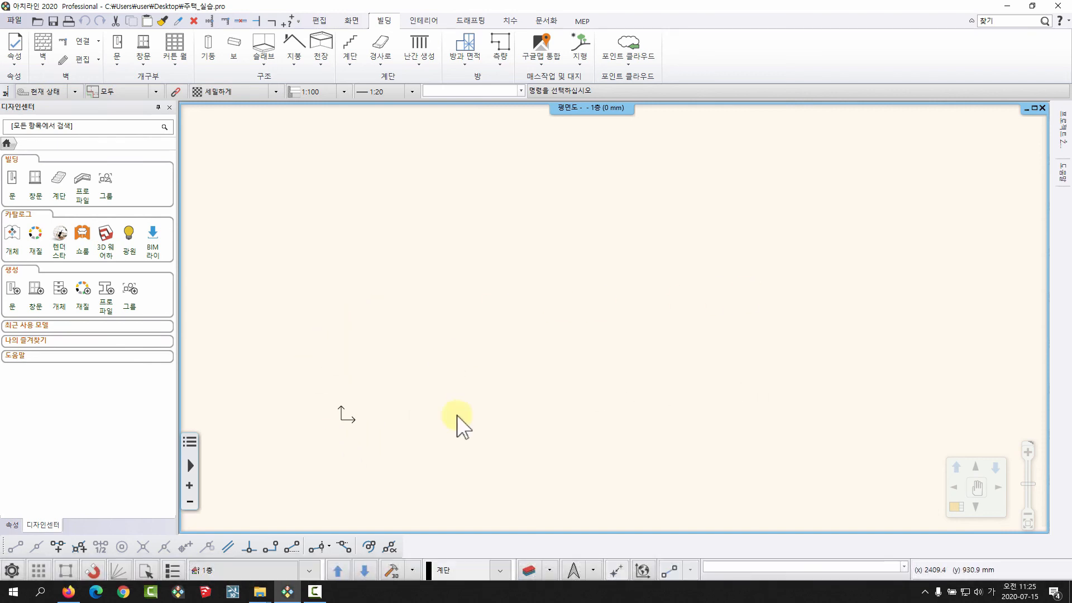
pyautogui.moveTo(467, 388)
pyautogui.mouseDown(button='middle')
pyautogui.moveTo(418, 411)
pyautogui.moveTo(432, 390)
pyautogui.mouseUp(button='middle')
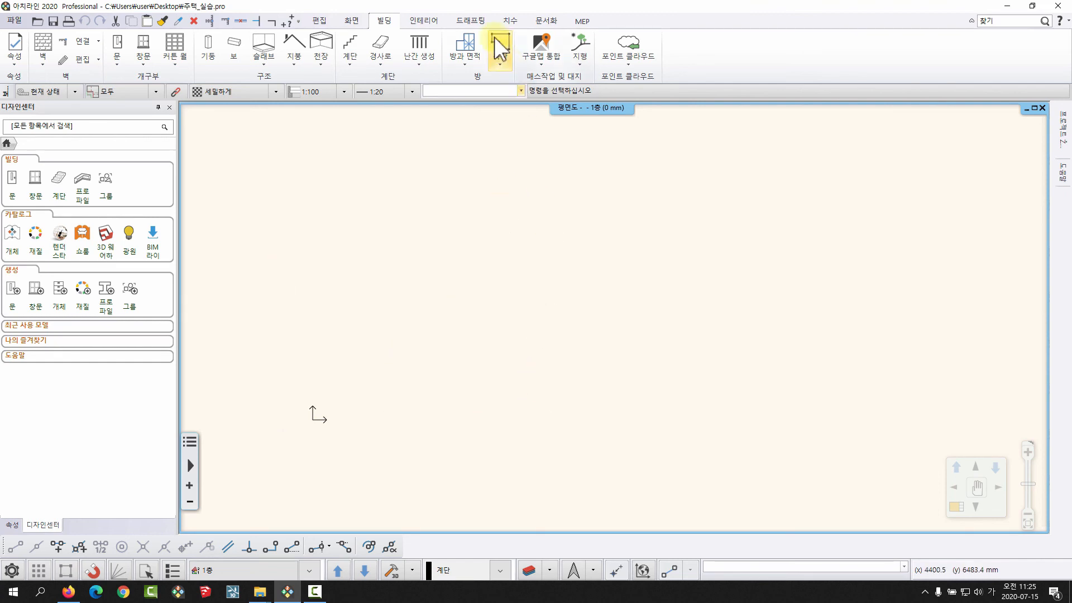
pyautogui.click(474, 22)
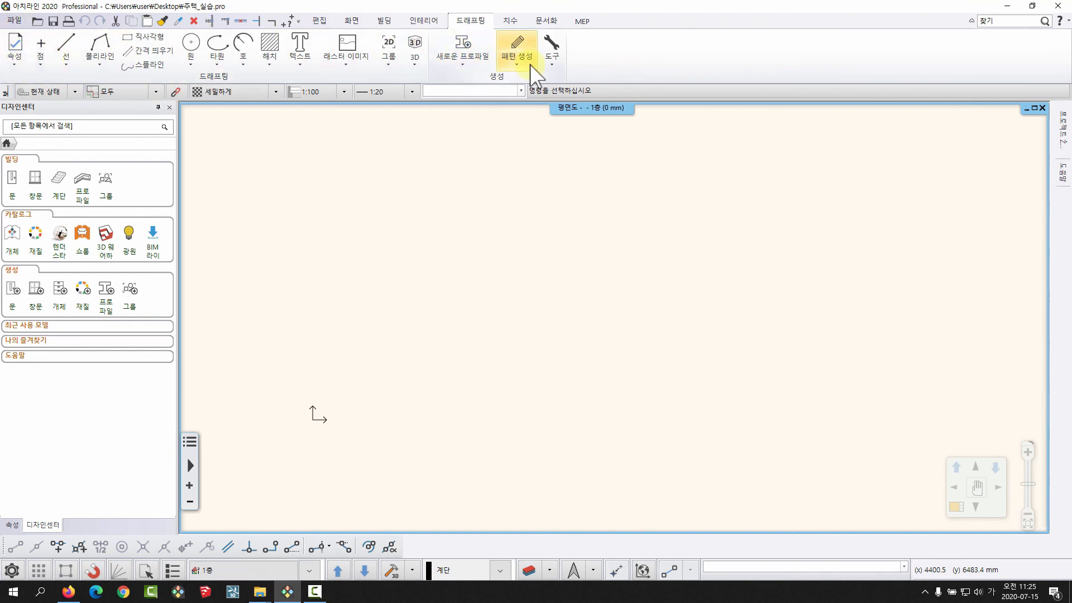
pyautogui.click(65, 63)
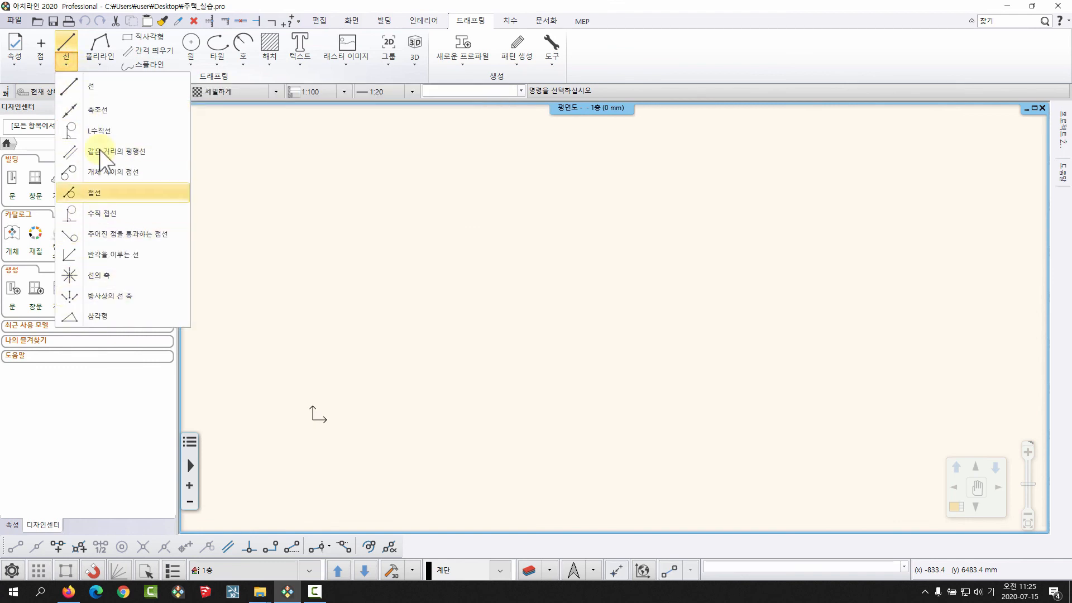
pyautogui.click(101, 58)
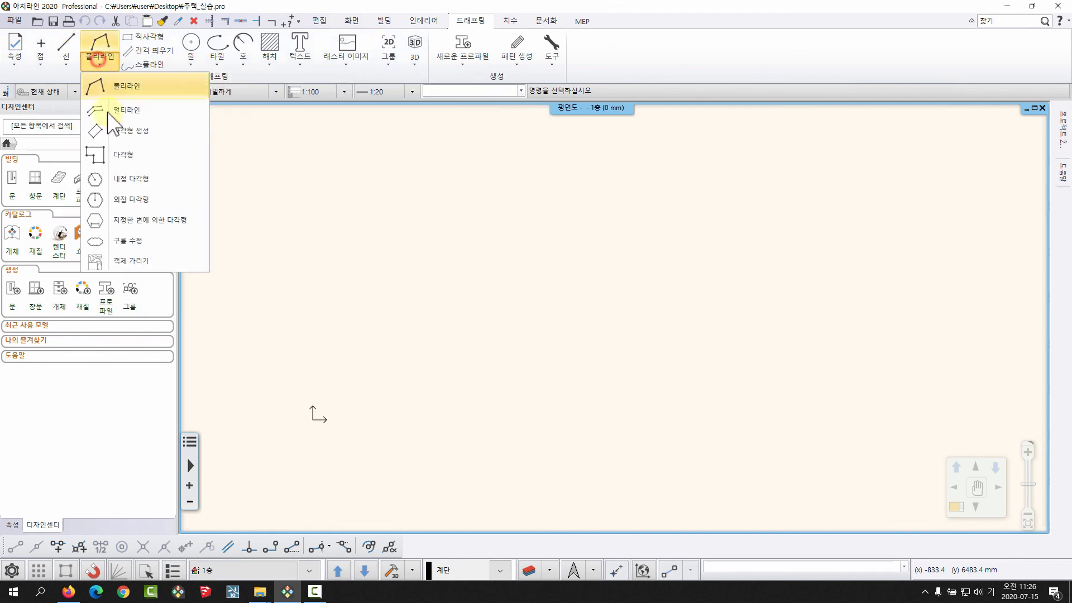
pyautogui.click(65, 56)
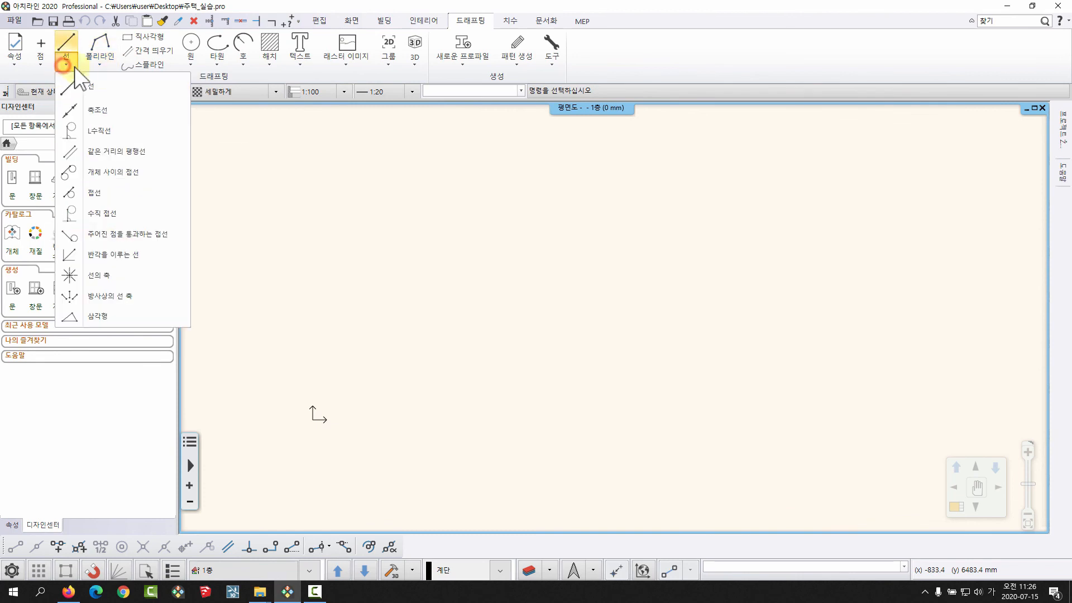
pyautogui.click(109, 88)
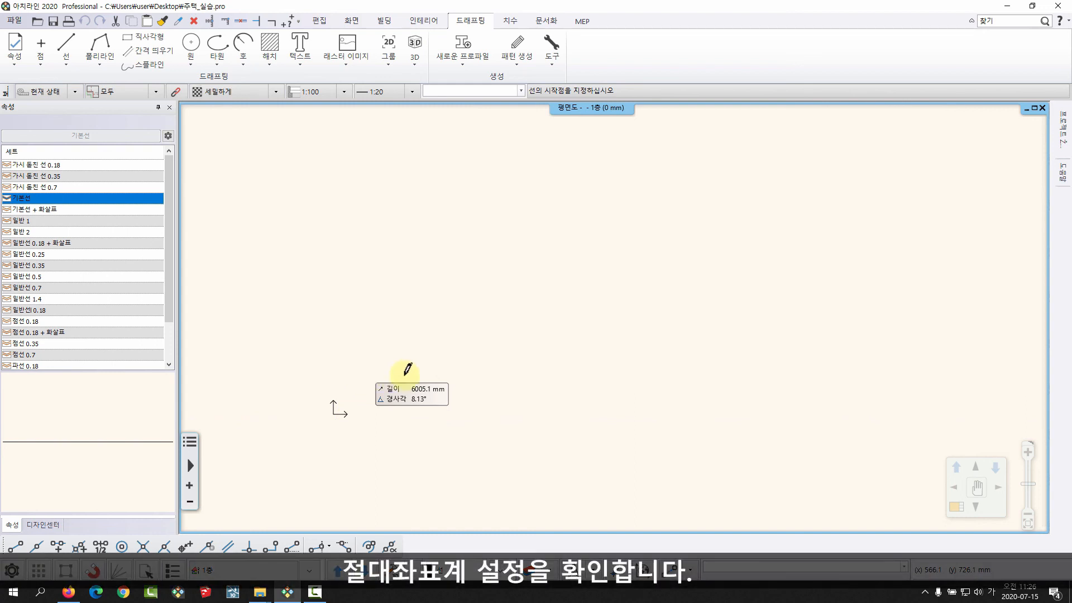
pyautogui.click(642, 569)
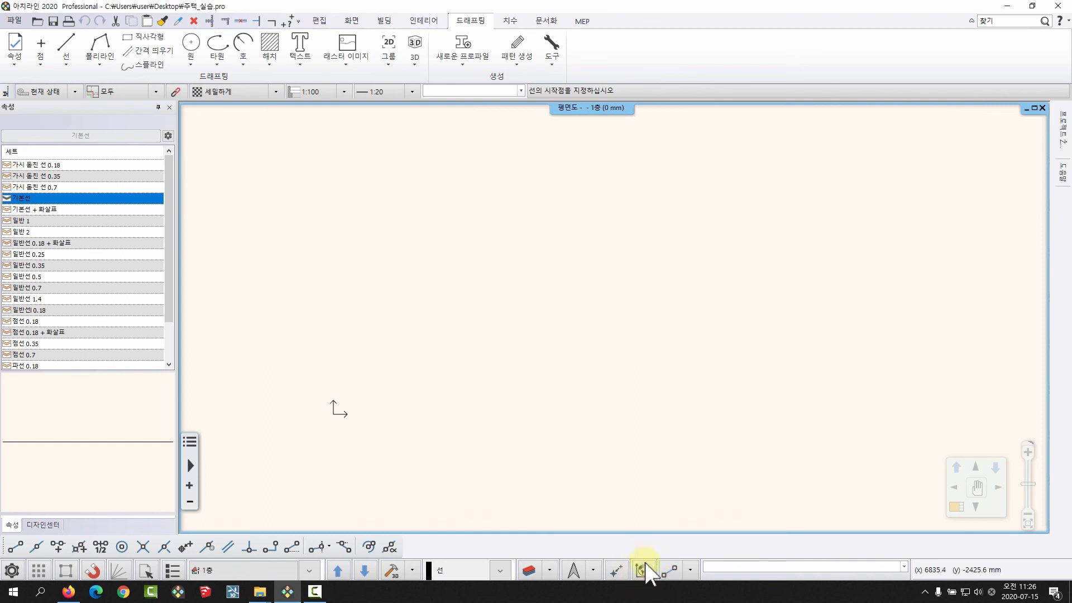
pyautogui.click(642, 570)
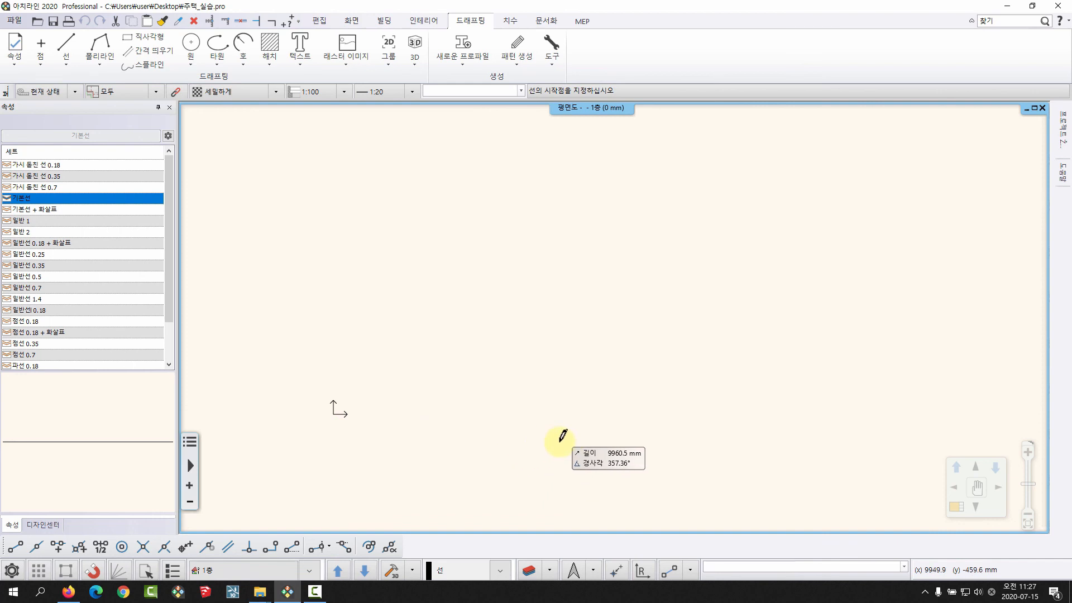
pyautogui.click(641, 570)
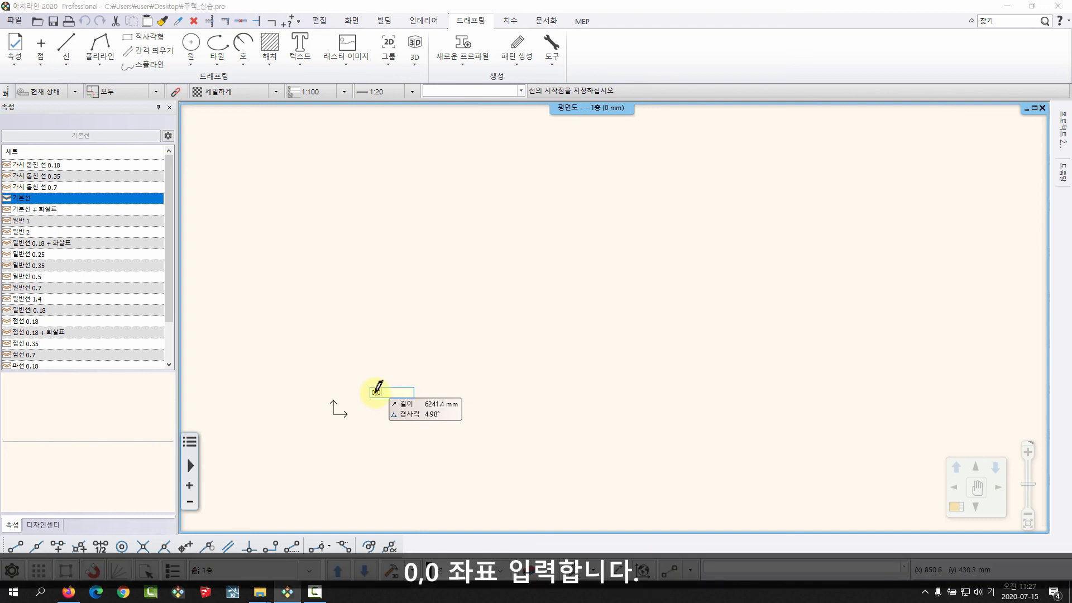
pyautogui.press('Return')
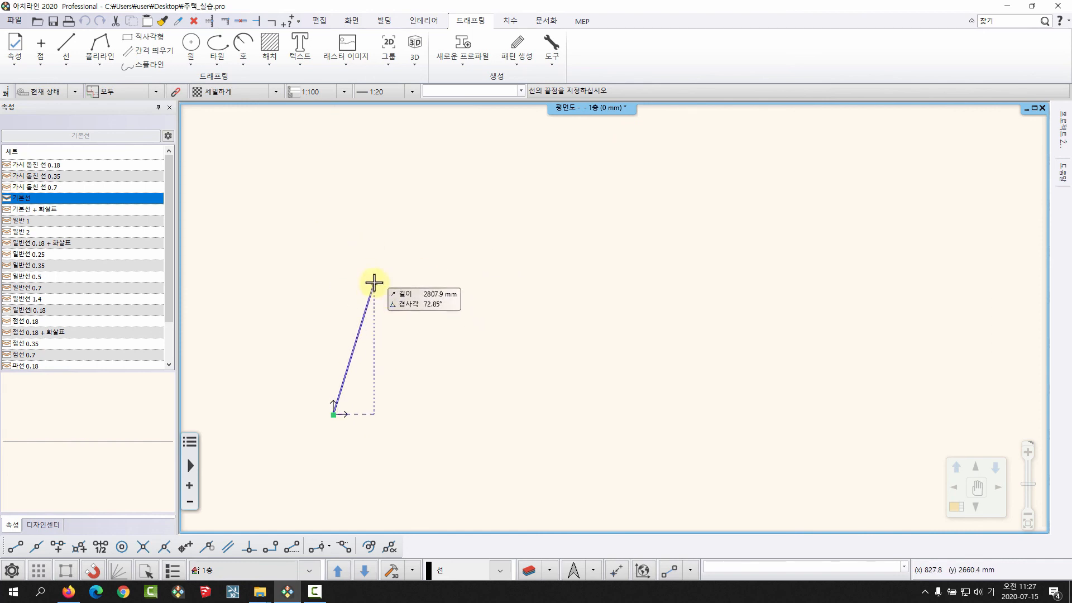
pyautogui.press('Escape')
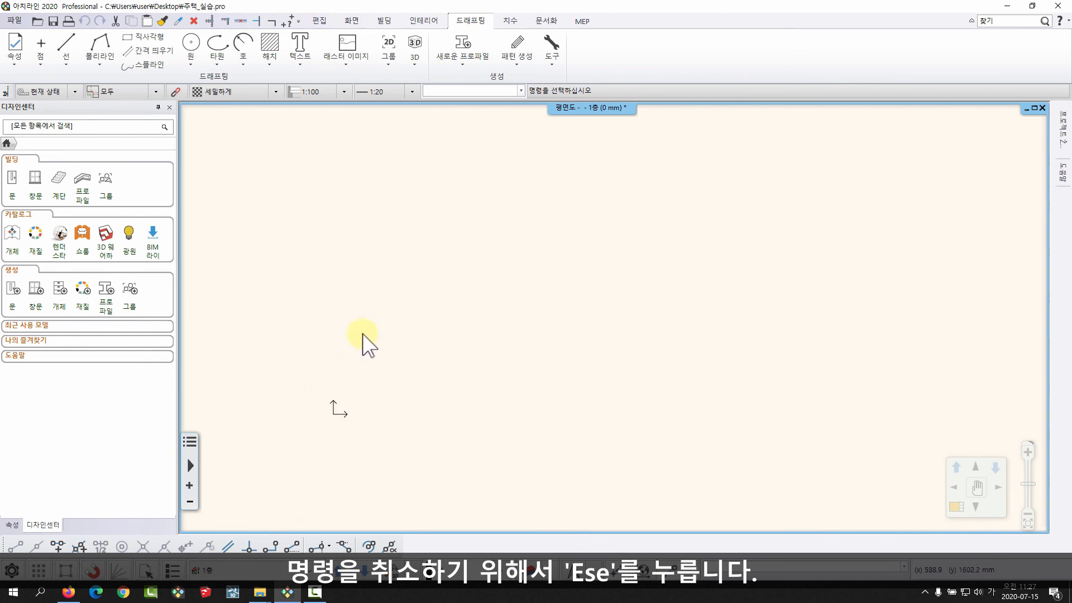
# - Draw a horizontal line 16000 mm long from the origin (0,0) along the positive X direction and end the line chain
pyautogui.click(78, 88)
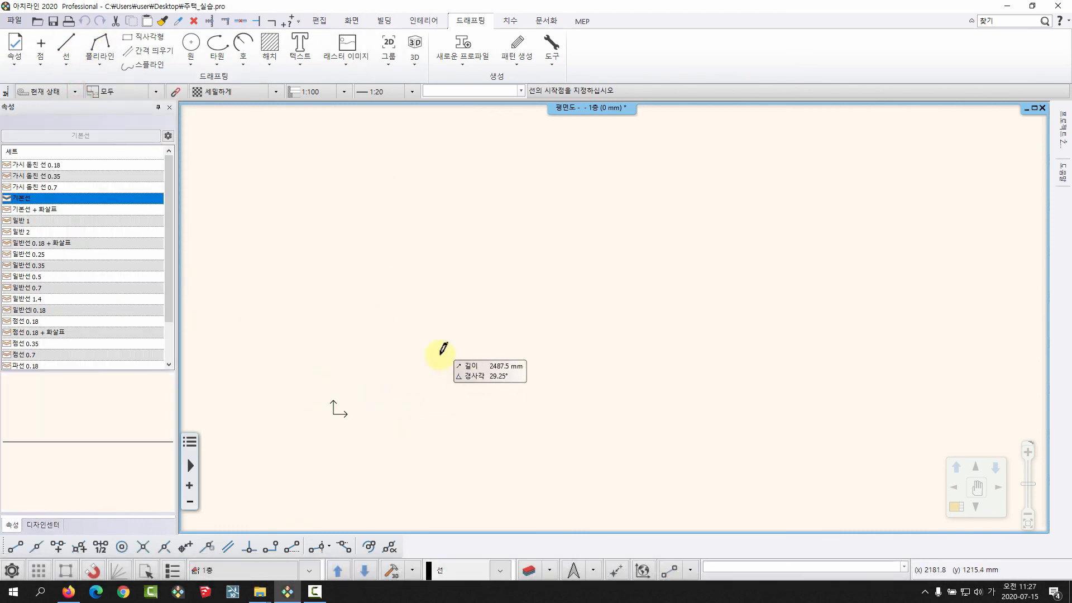
pyautogui.write('00')
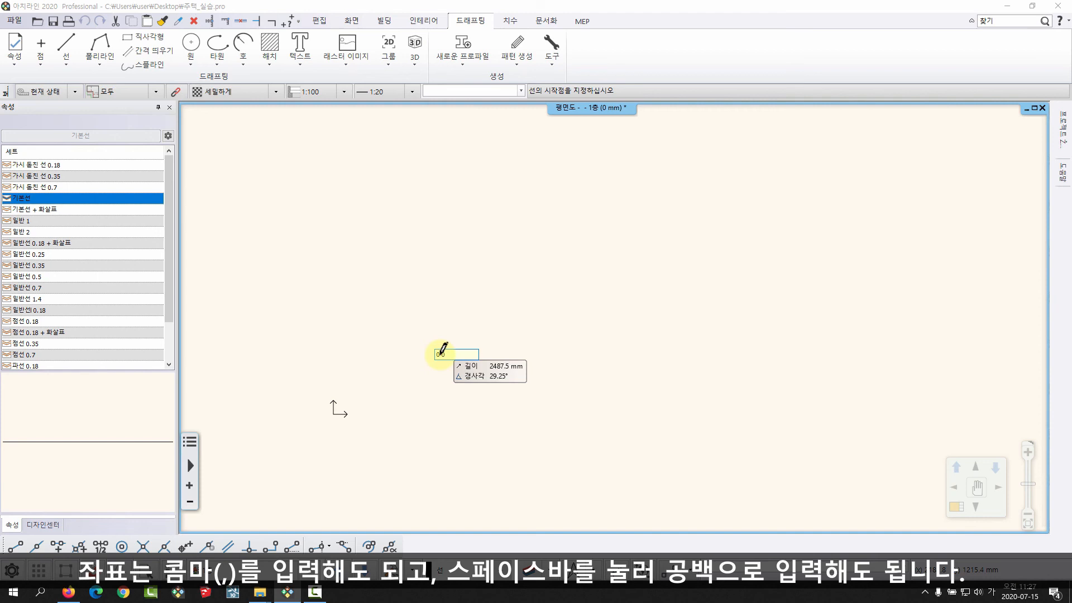
pyautogui.press('Return')
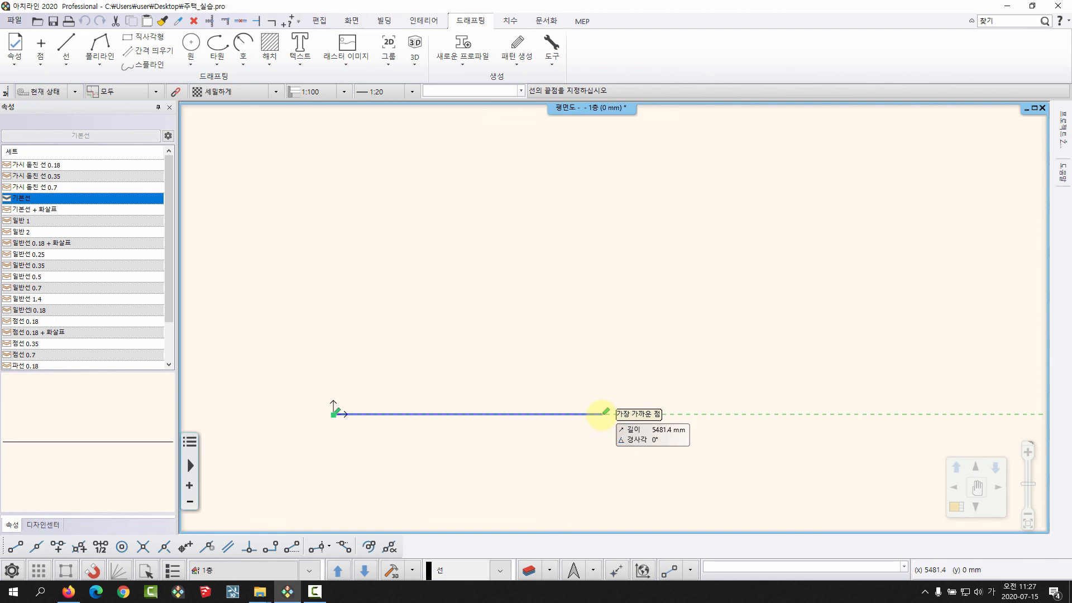
pyautogui.write('16000')
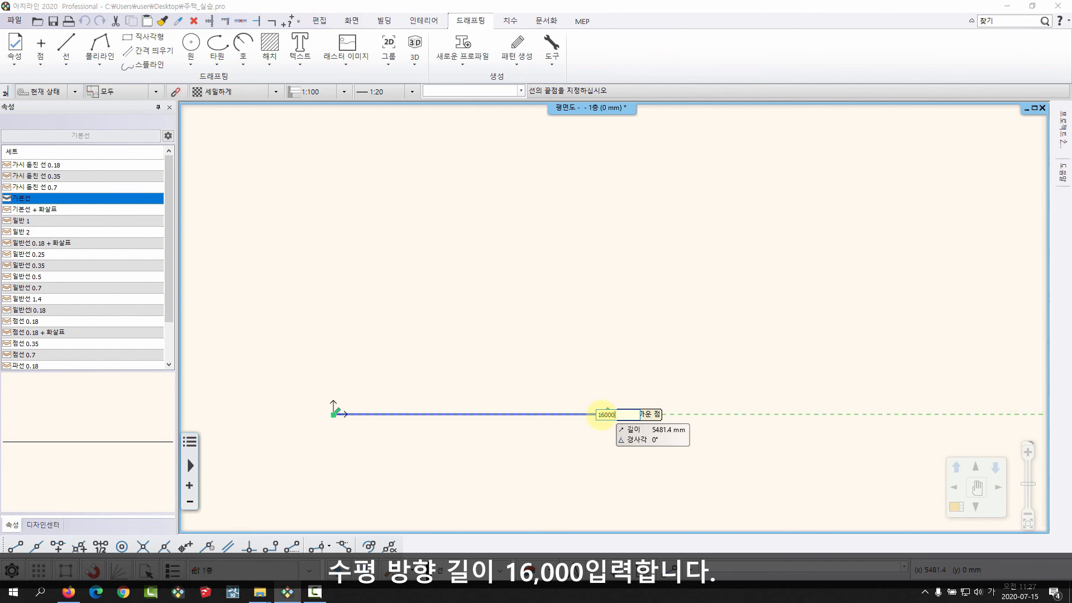
pyautogui.press('Return')
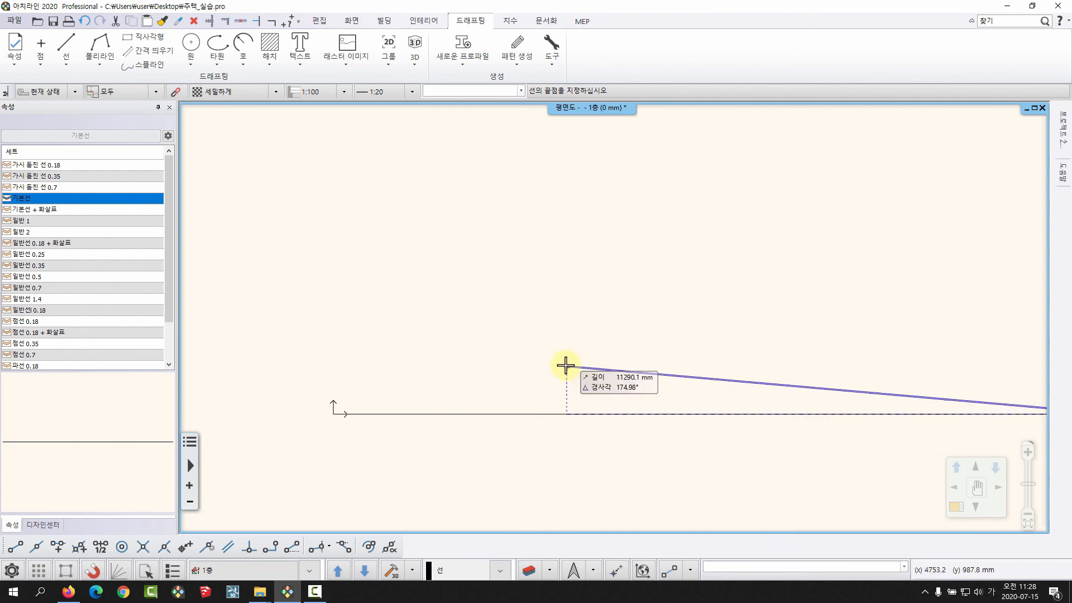
pyautogui.scroll(-3, 564, 357)
pyautogui.moveTo(626, 327); pyautogui.dragTo(576, 369, button='middle')
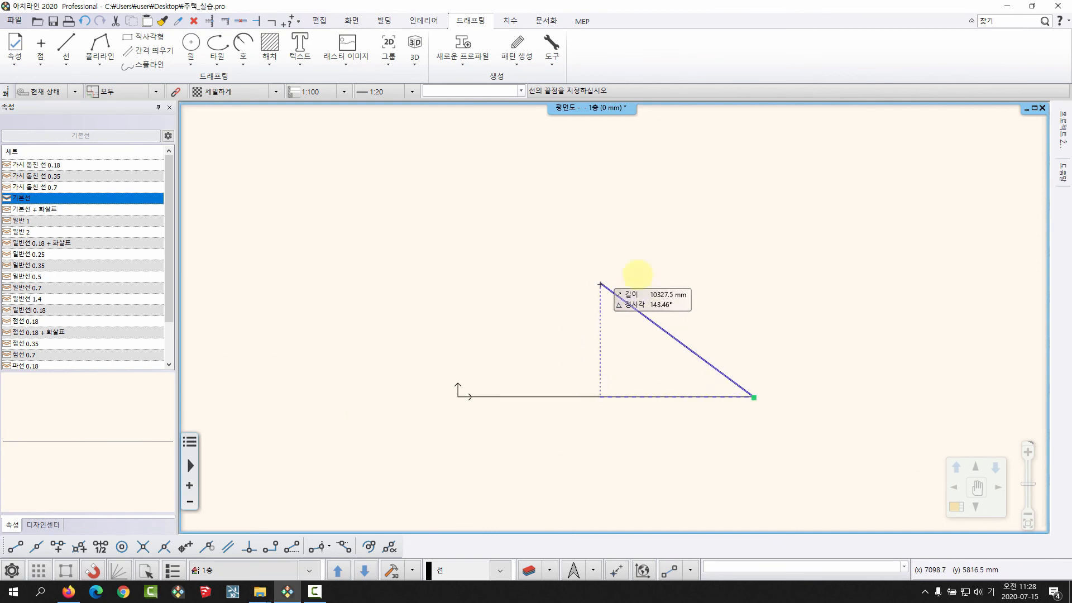
pyautogui.moveTo(631, 251); pyautogui.dragTo(590, 275, button='middle')
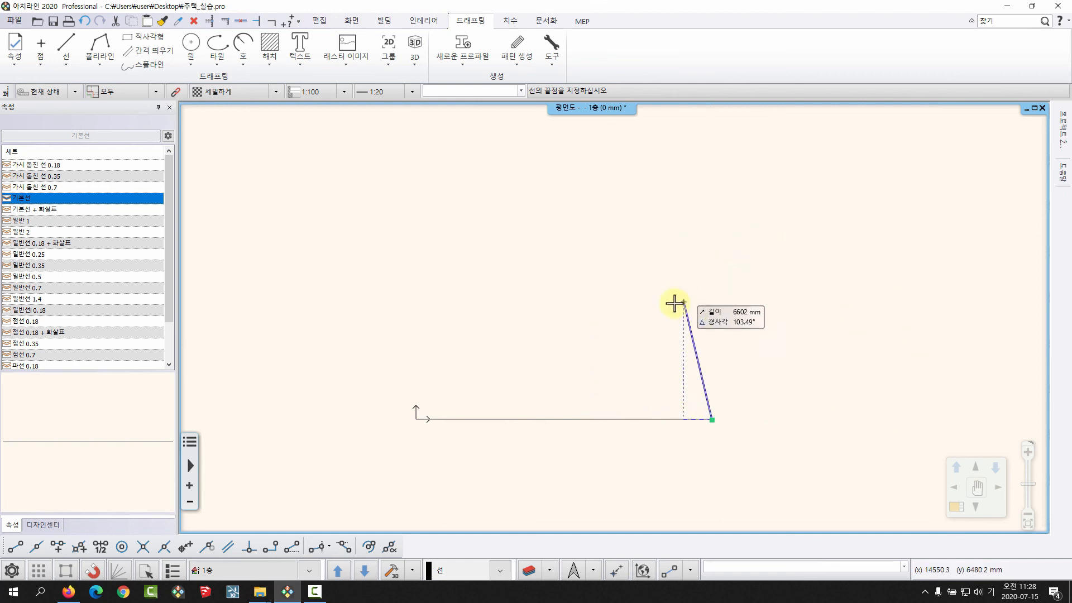
pyautogui.rightClick(542, 335)
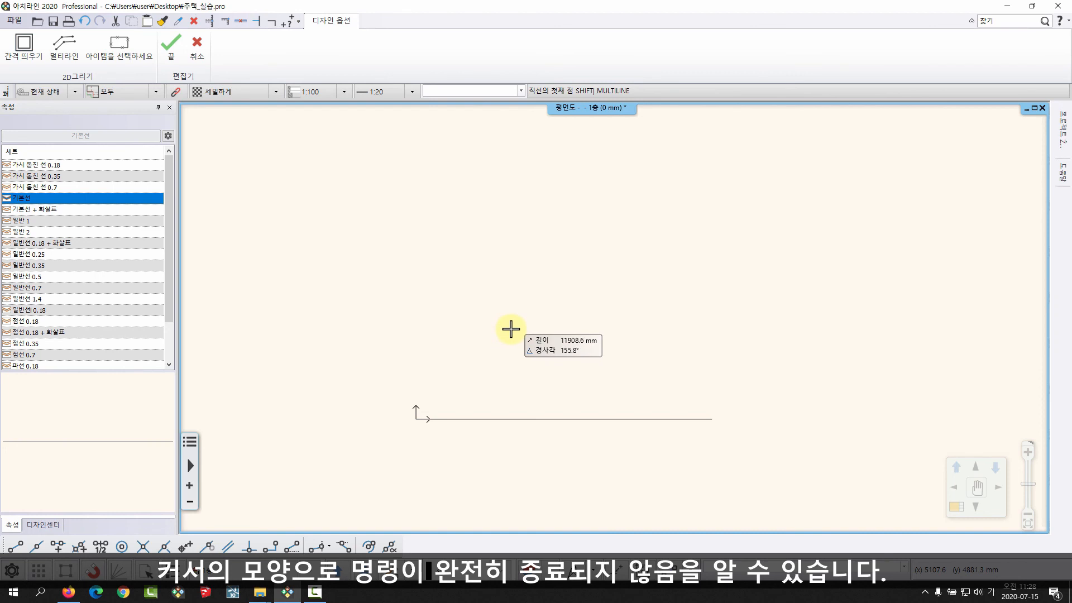
# - Draw two separate horizontal practice lines above the 16000 mm line, about 9533 mm and 9925 mm long, and exit the Line command
pyautogui.press('Escape')
pyautogui.click(455, 333)
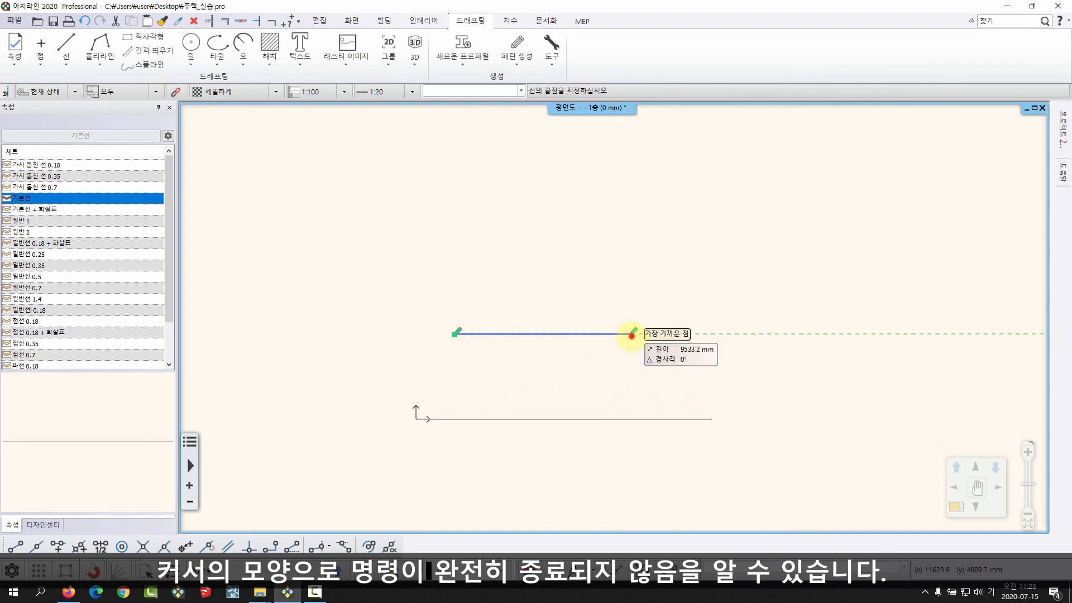
pyautogui.click(632, 335)
pyautogui.press('Escape')
pyautogui.click(462, 277)
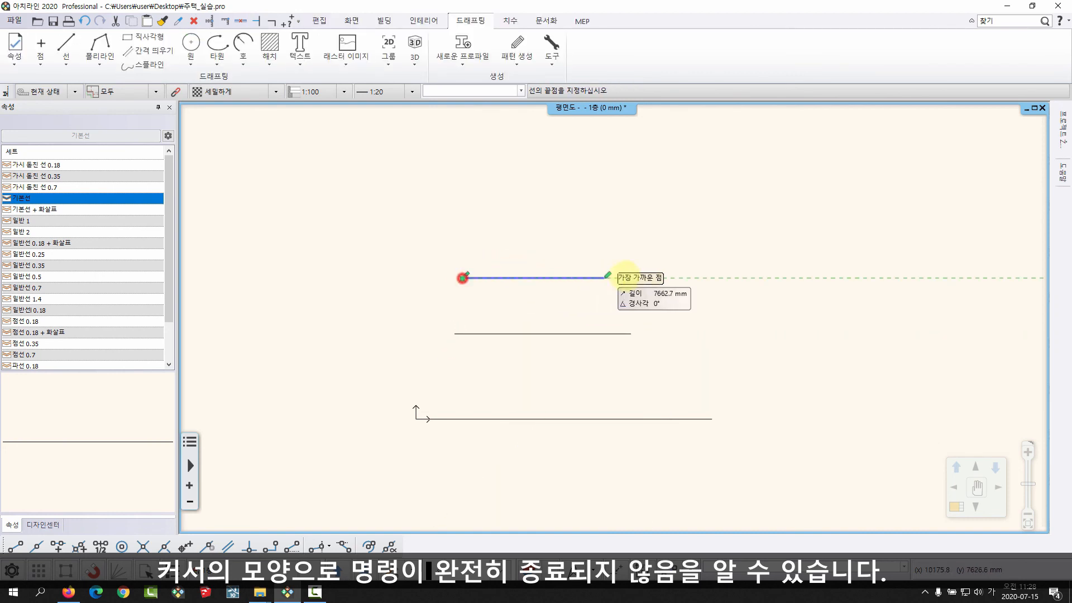
pyautogui.click(645, 277)
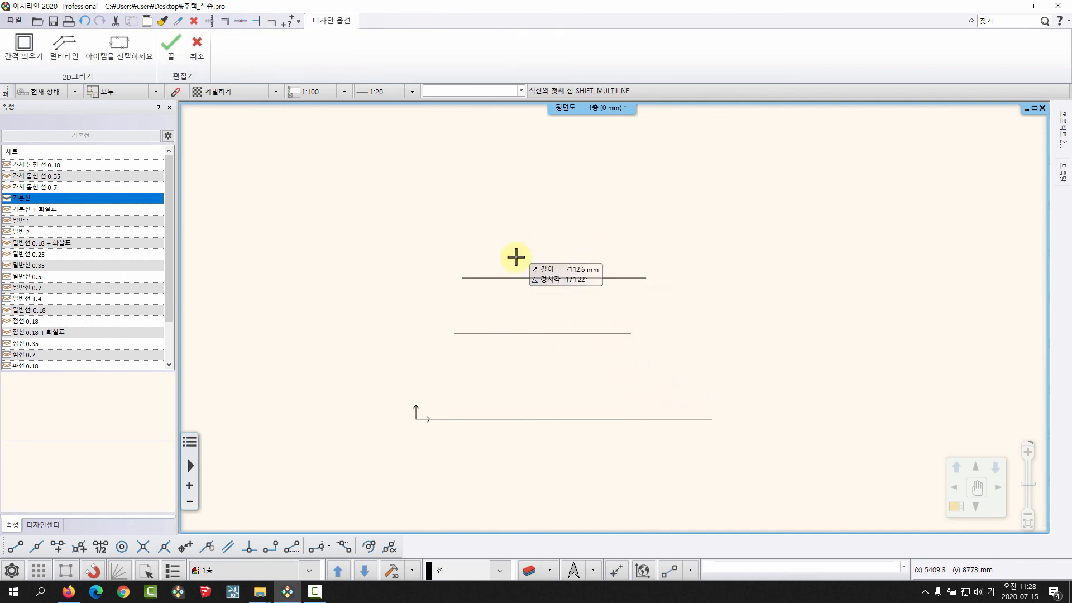
pyautogui.press('Escape')
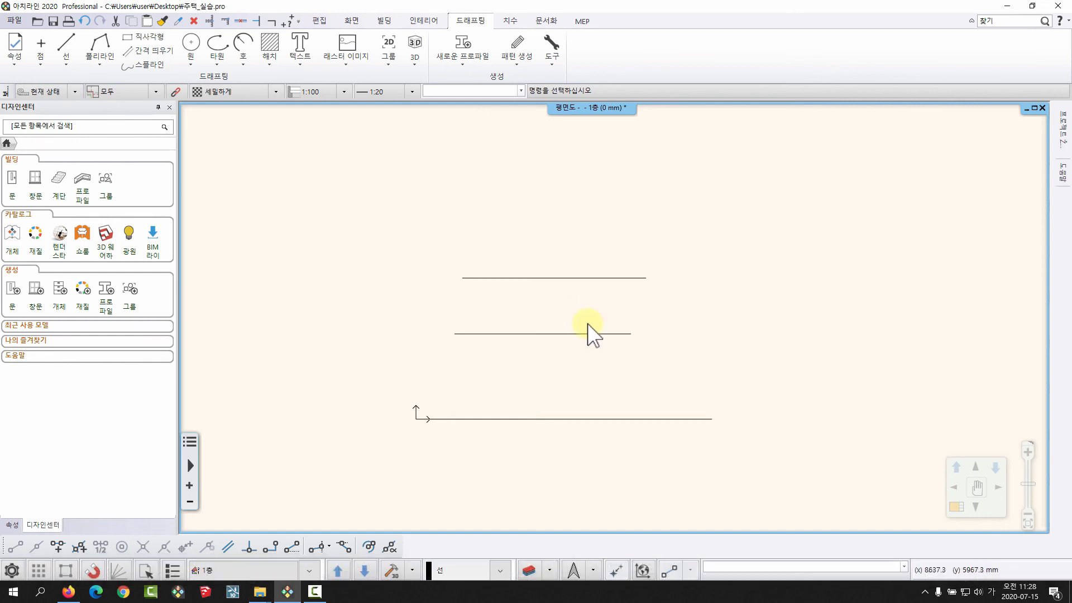
# - Select the two practice lines together with a selection window, and delete the upper and the lower one individually
pyautogui.moveTo(524, 294); pyautogui.dragTo(433, 298, button='middle')
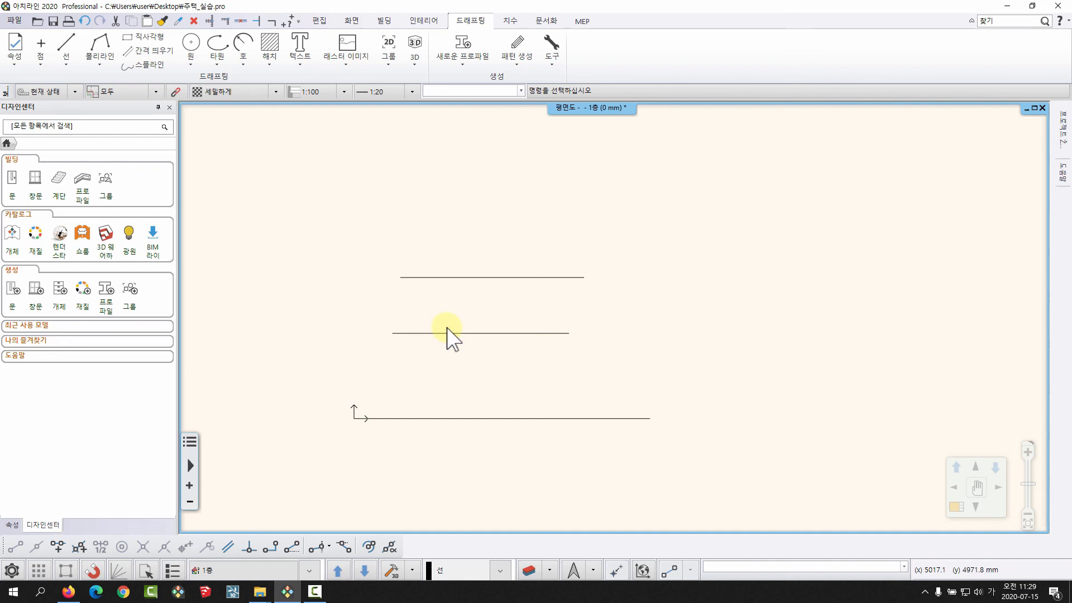
pyautogui.moveTo(525, 336); pyautogui.dragTo(527, 340, button='middle')
pyautogui.click(655, 242)
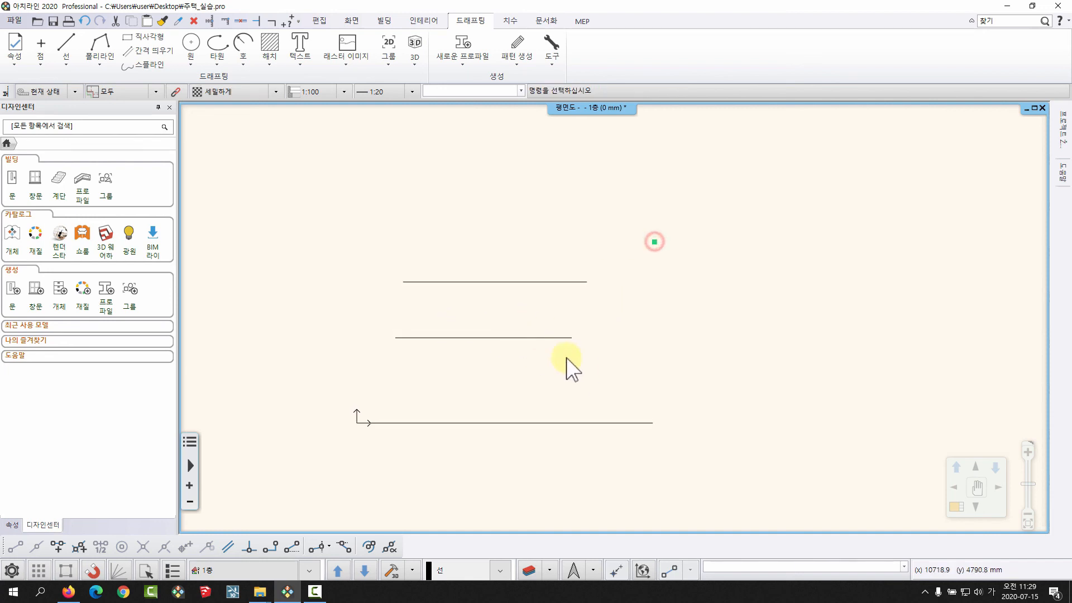
pyautogui.click(652, 366)
pyautogui.click(520, 240)
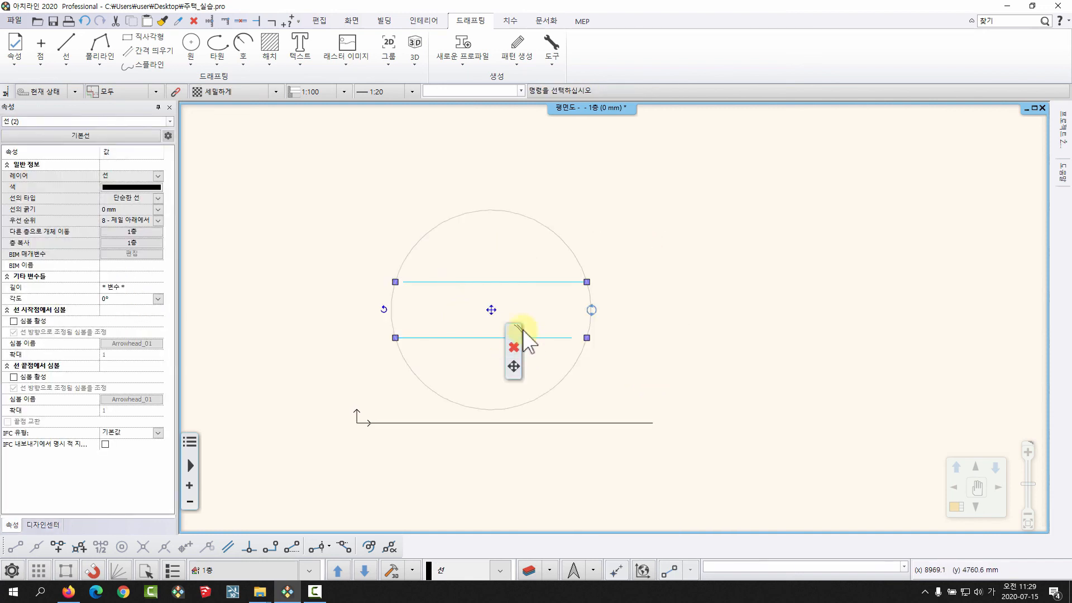
pyautogui.click(560, 283)
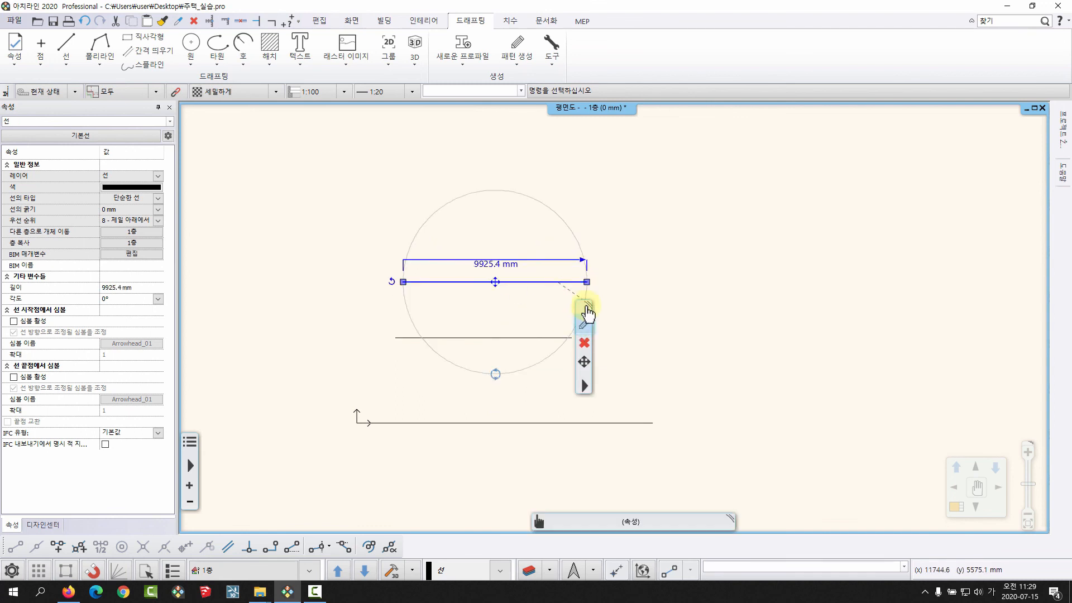
pyautogui.moveTo(588, 313); pyautogui.dragTo(624, 201)
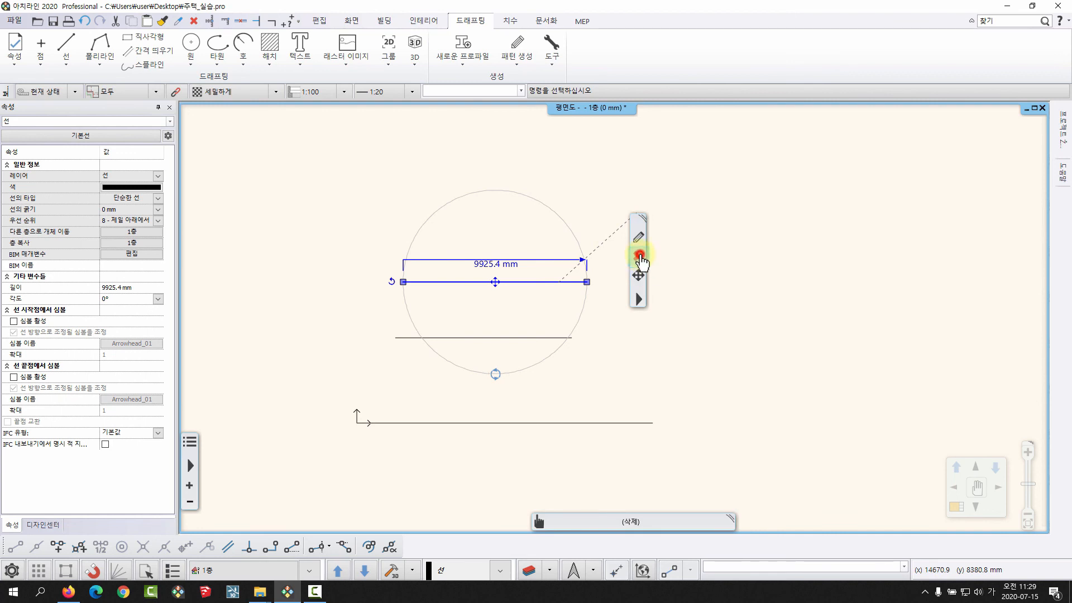
pyautogui.click(639, 257)
pyautogui.click(520, 338)
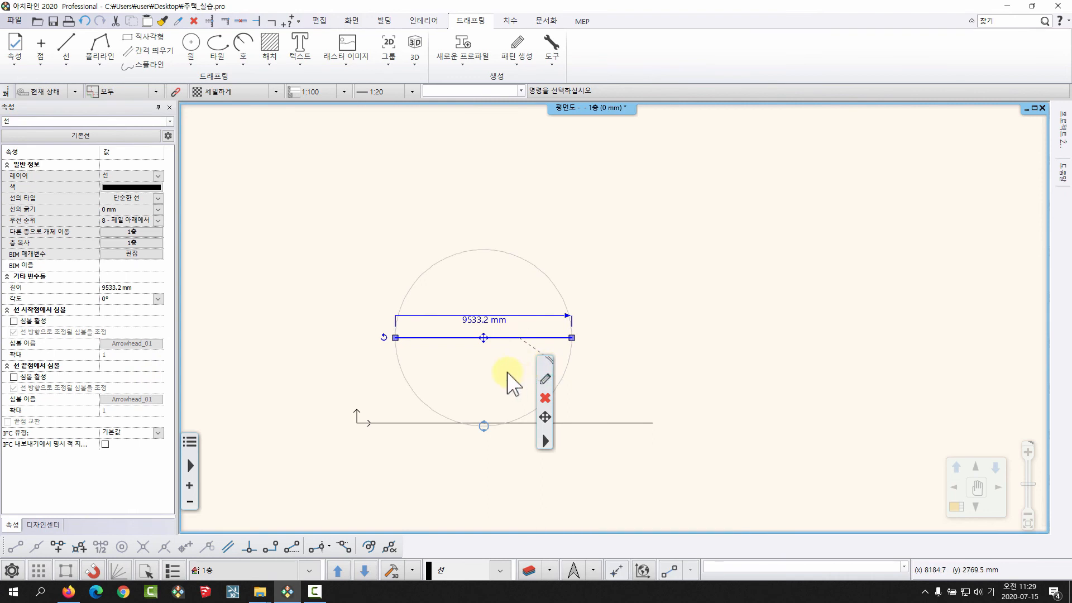
pyautogui.press('Delete')
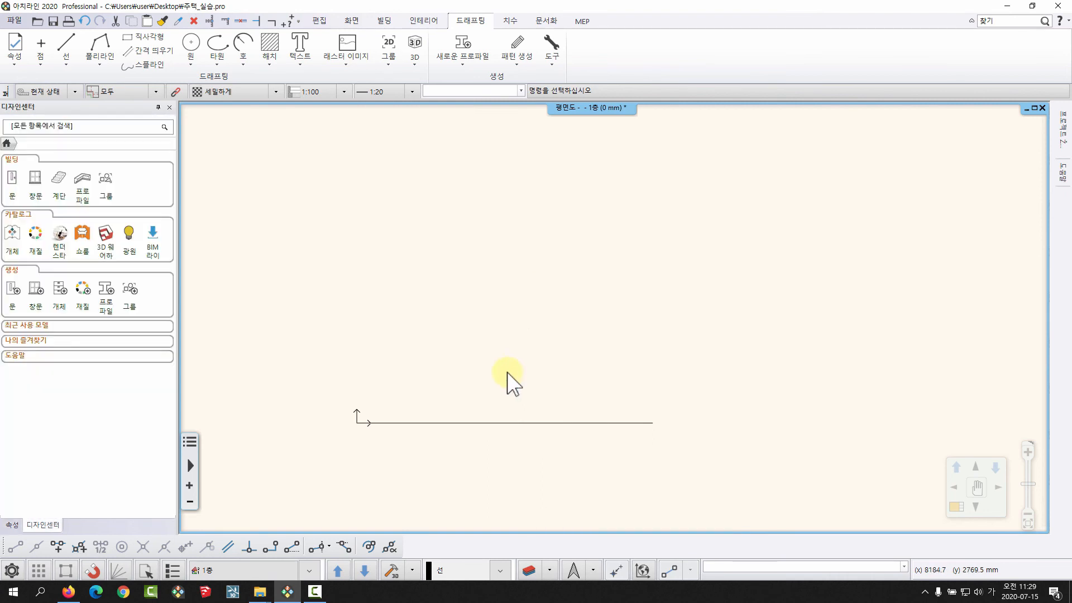
# - Select the 16000 mm line and examine the edit commands offered by its midpoint marker
pyautogui.moveTo(547, 382); pyautogui.dragTo(598, 347, button='middle')
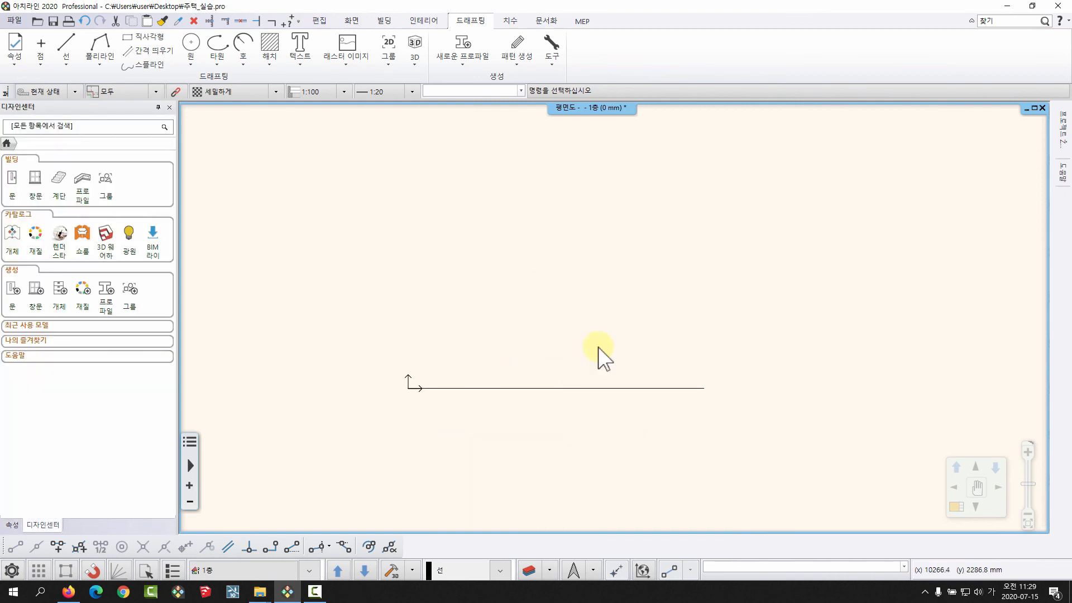
pyautogui.scroll(2, 585, 373)
pyautogui.click(574, 376)
pyautogui.moveTo(536, 381); pyautogui.dragTo(547, 338, button='middle')
pyautogui.scroll(2, 572, 373)
pyautogui.moveTo(568, 296)
pyautogui.mouseDown(button='middle')
pyautogui.moveTo(613, 314)
pyautogui.moveTo(580, 318)
pyautogui.mouseUp(button='middle')
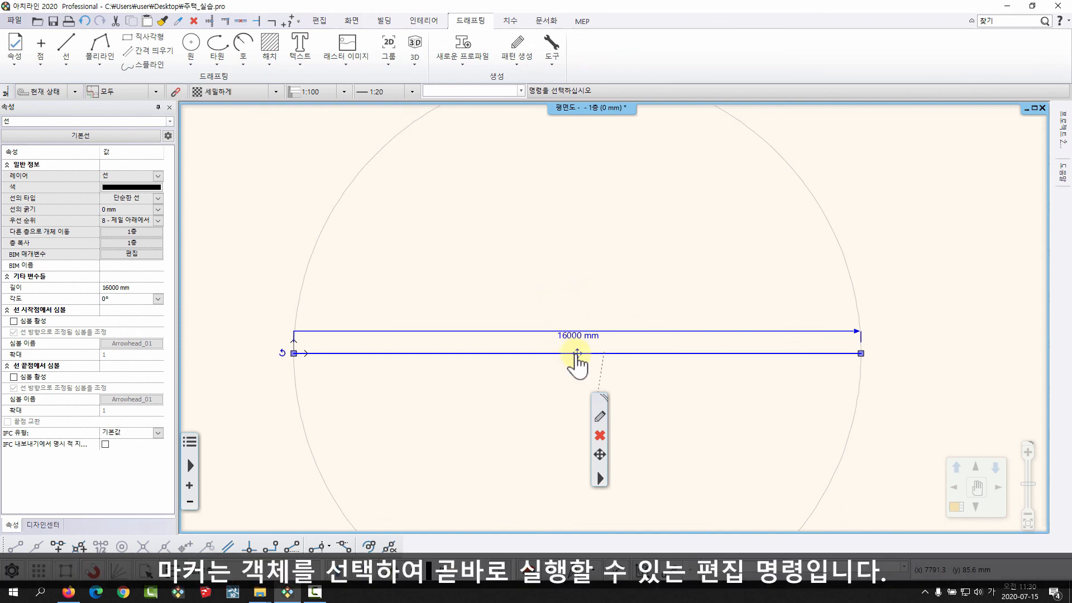
pyautogui.click(577, 353)
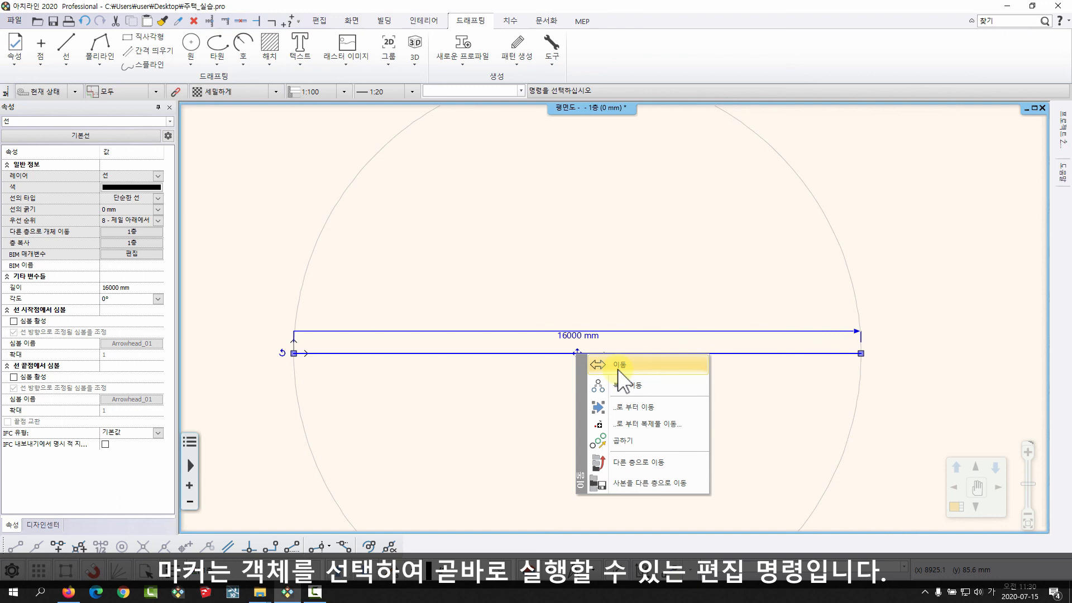
pyautogui.moveTo(730, 296); pyautogui.dragTo(726, 282, button='middle')
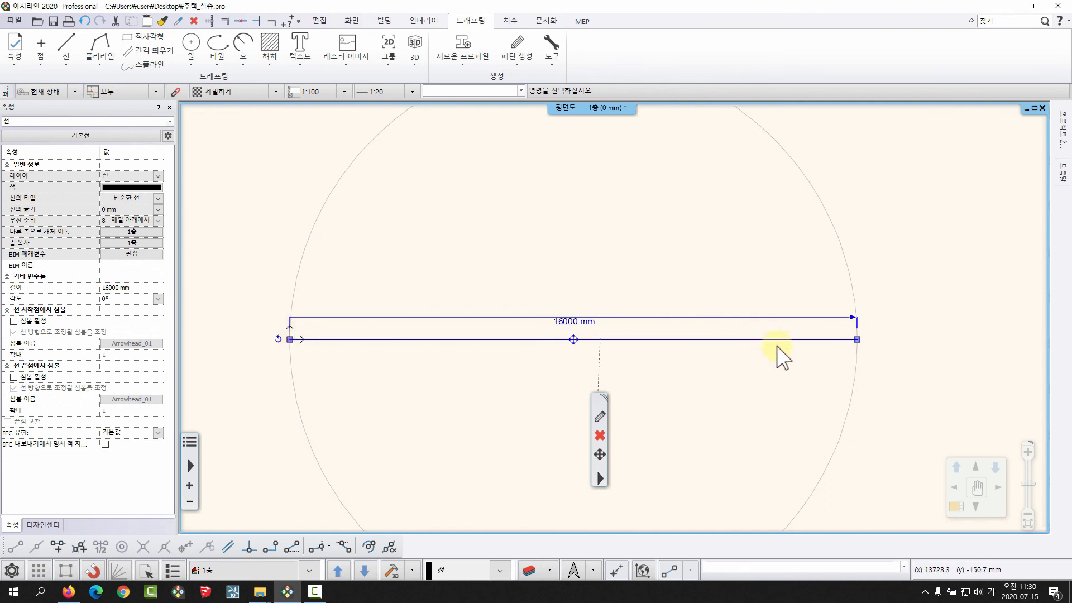
# - Examine the edit commands offered at the selected line's end marker and at a point along its length
pyautogui.click(860, 338)
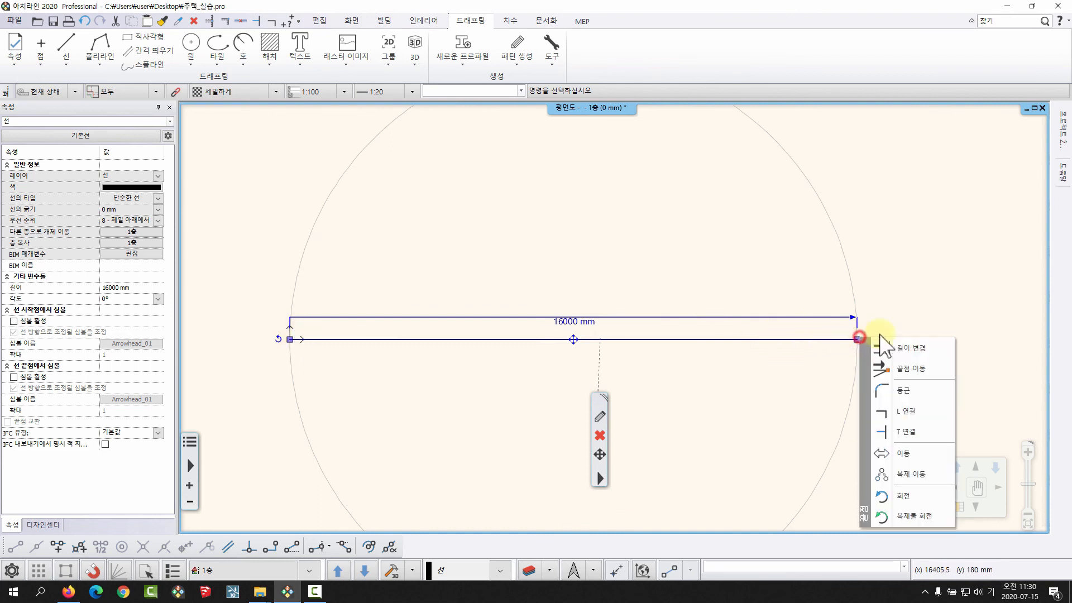
pyautogui.moveTo(791, 341); pyautogui.dragTo(780, 339, button='middle')
pyautogui.click(779, 339)
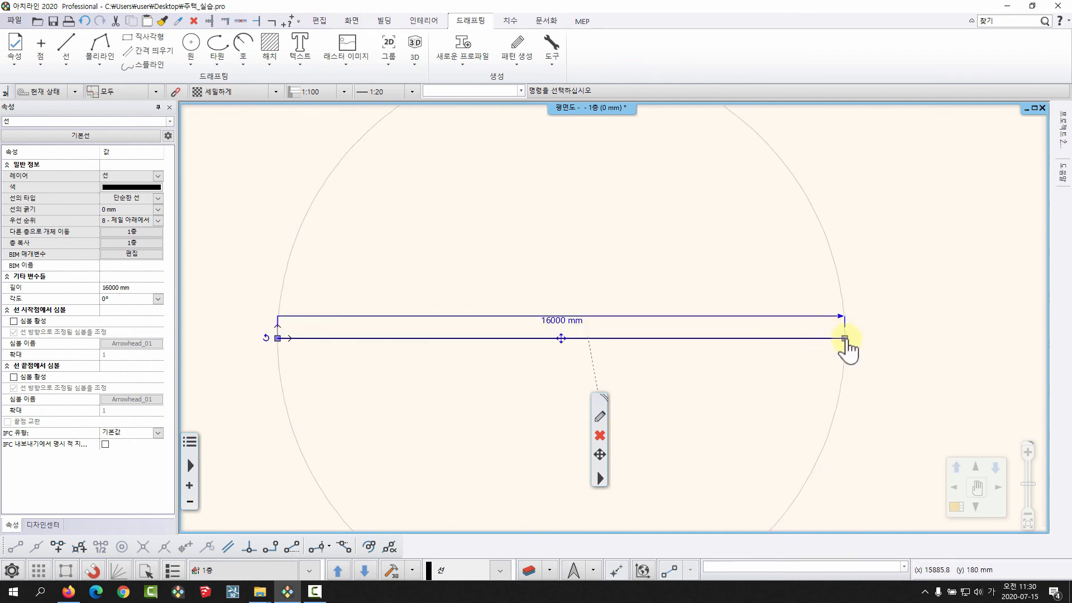
pyautogui.click(845, 338)
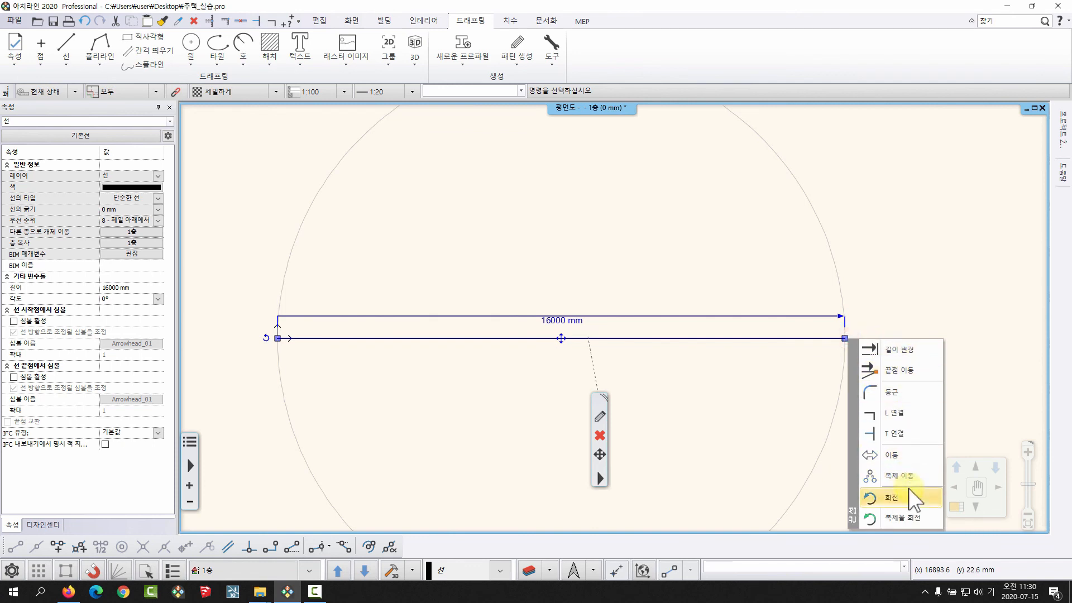
pyautogui.click(738, 338)
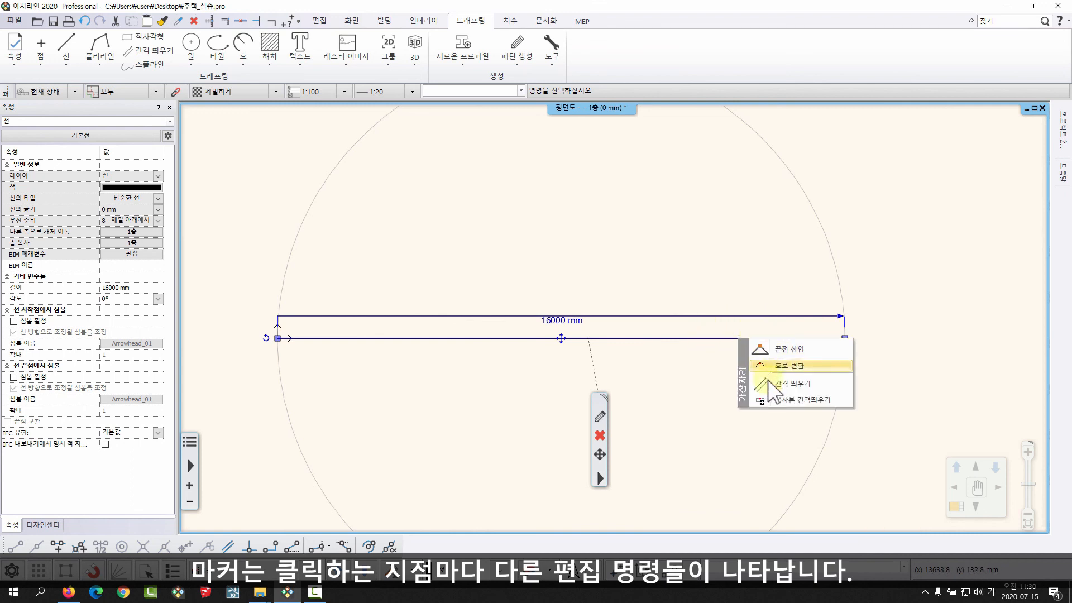
pyautogui.moveTo(747, 334); pyautogui.dragTo(751, 329, button='middle')
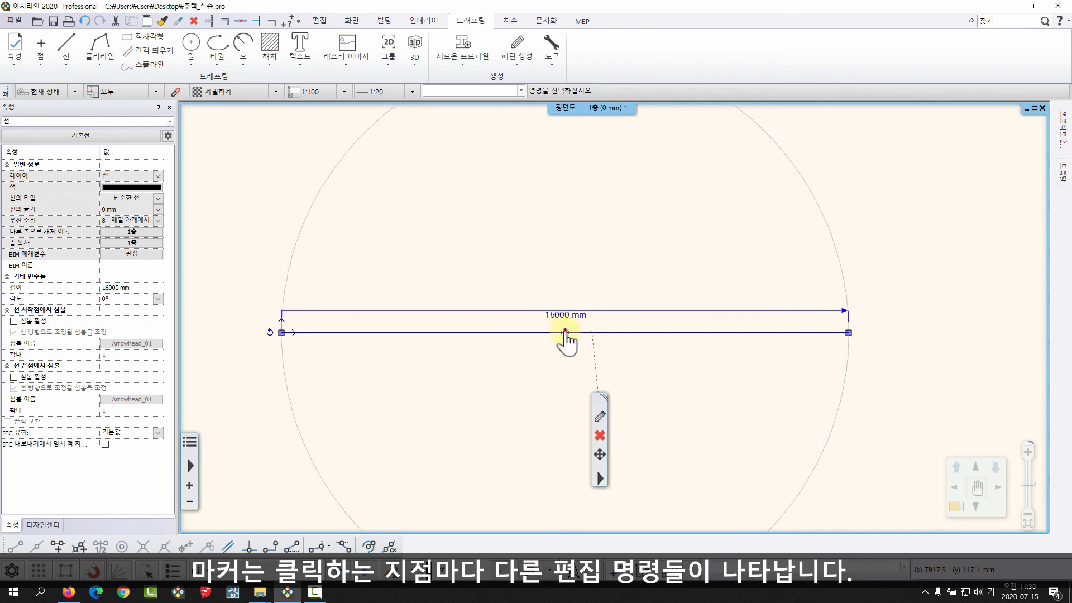
# - Review the midpoint marker's move commands once more, show the line's floating edit toolbar and deselect the line
pyautogui.click(565, 333)
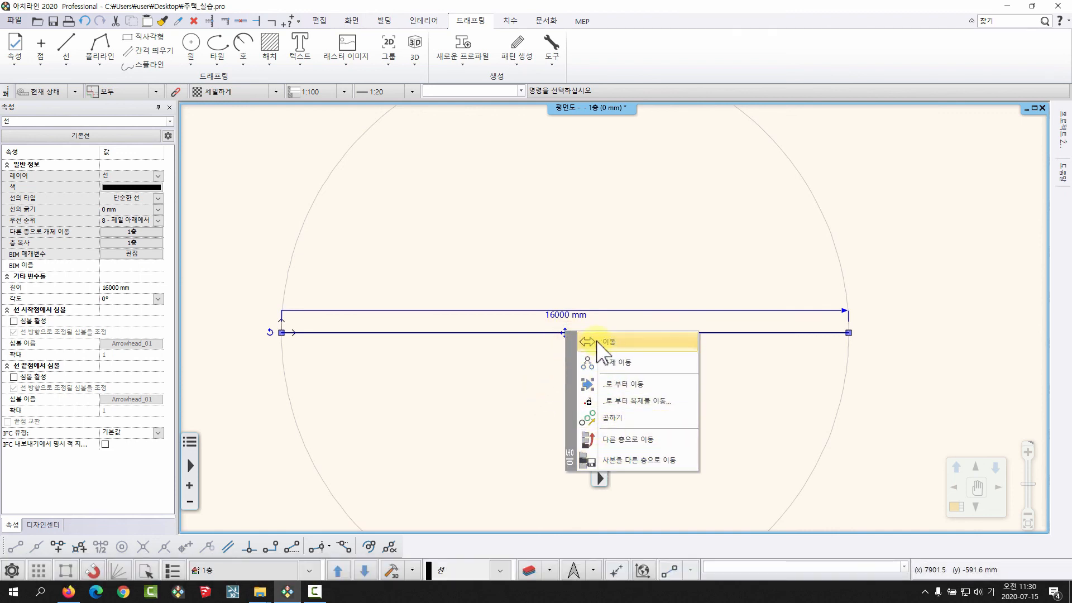
pyautogui.moveTo(480, 358); pyautogui.dragTo(483, 366, button='middle')
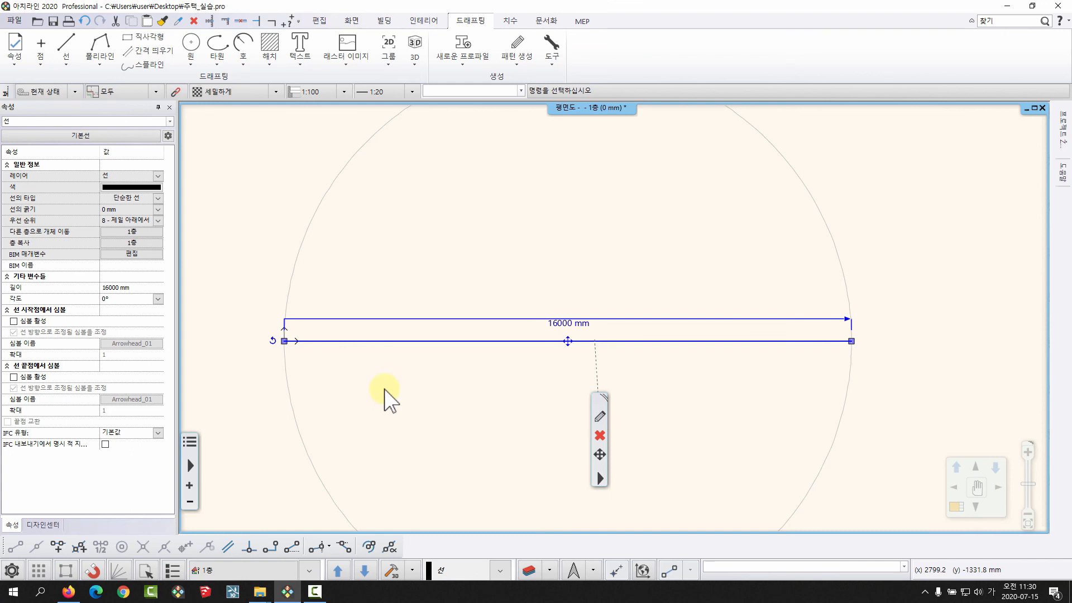
pyautogui.click(416, 385)
pyautogui.click(476, 342)
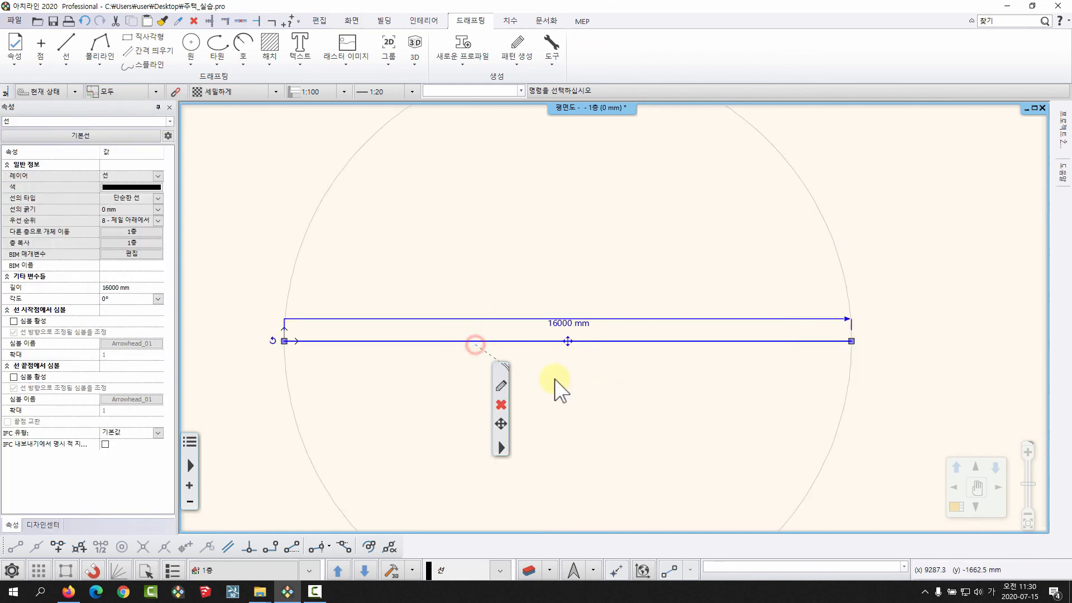
pyautogui.click(597, 265)
pyautogui.moveTo(597, 265); pyautogui.dragTo(601, 305, button='middle')
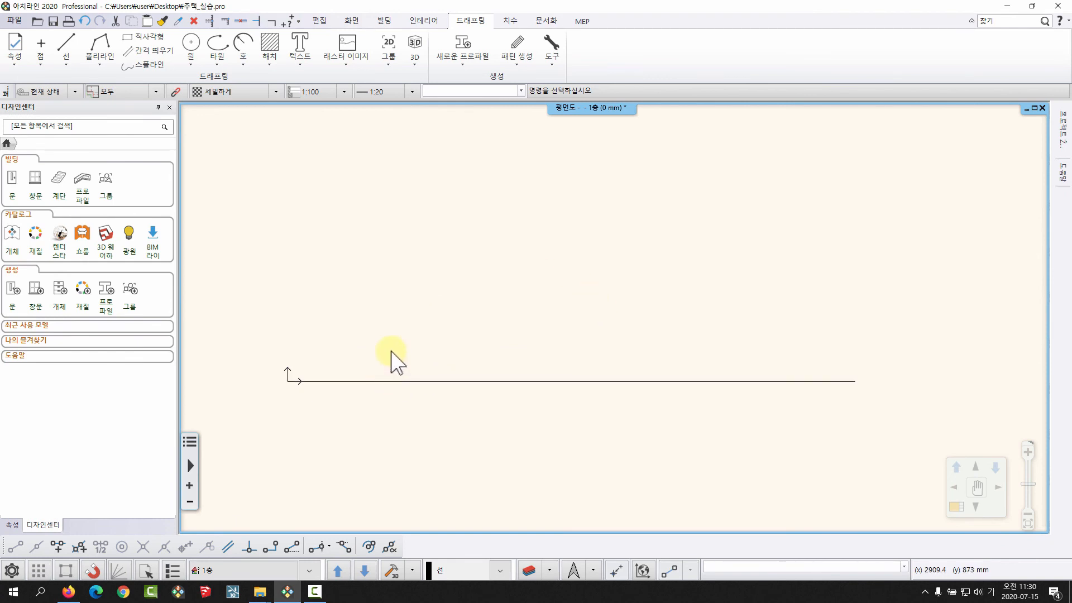
# - Change the 16000 mm line's color to red (빨강, Index: 1) in its properties and deselect it
pyautogui.click(337, 381)
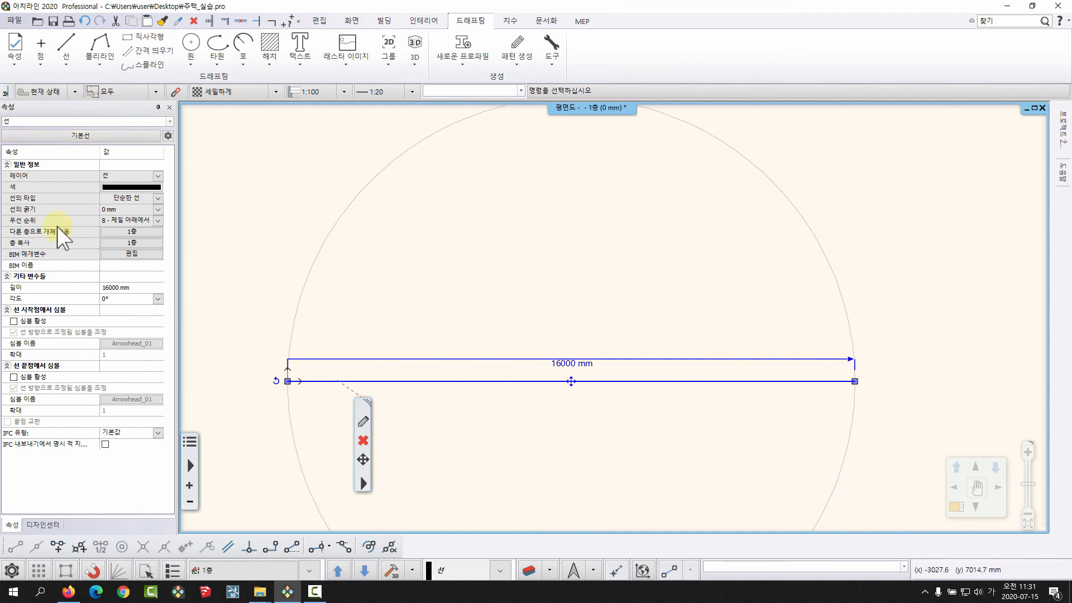
pyautogui.click(123, 189)
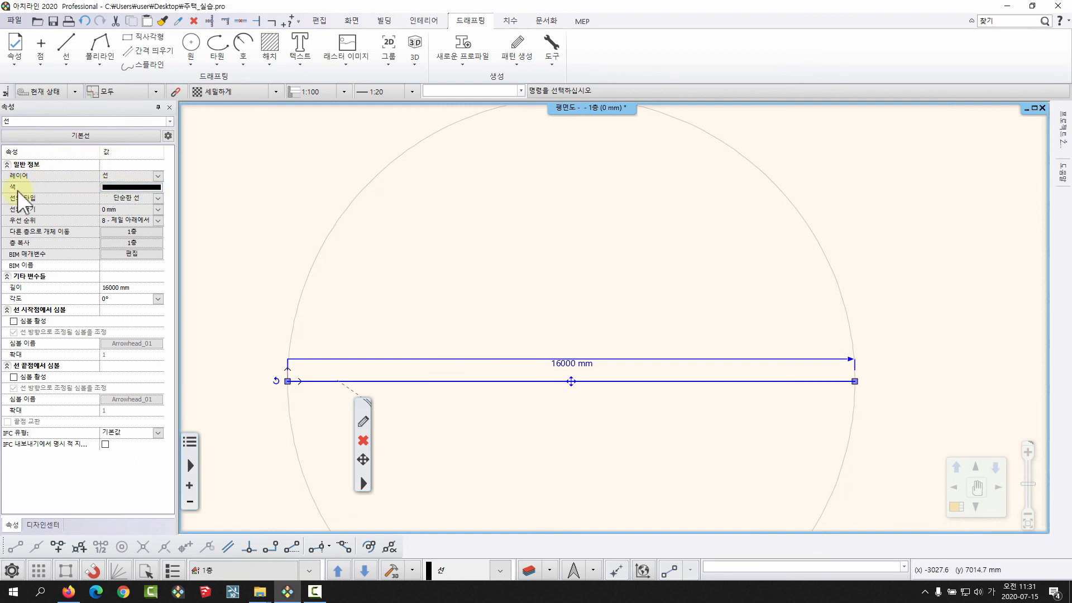
pyautogui.click(112, 187)
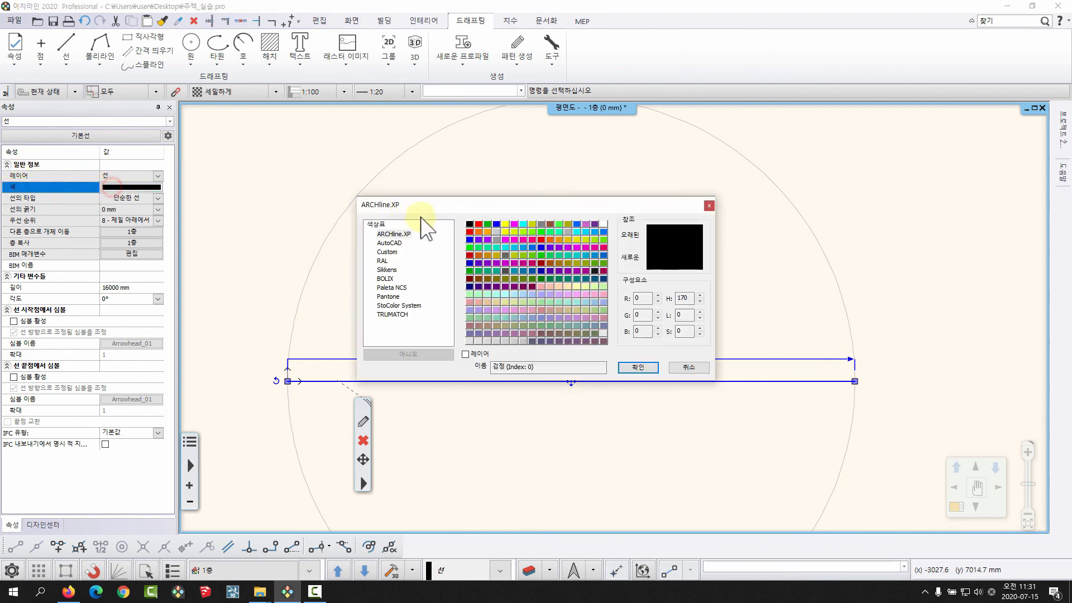
pyautogui.click(478, 224)
pyautogui.moveTo(518, 204); pyautogui.dragTo(471, 170)
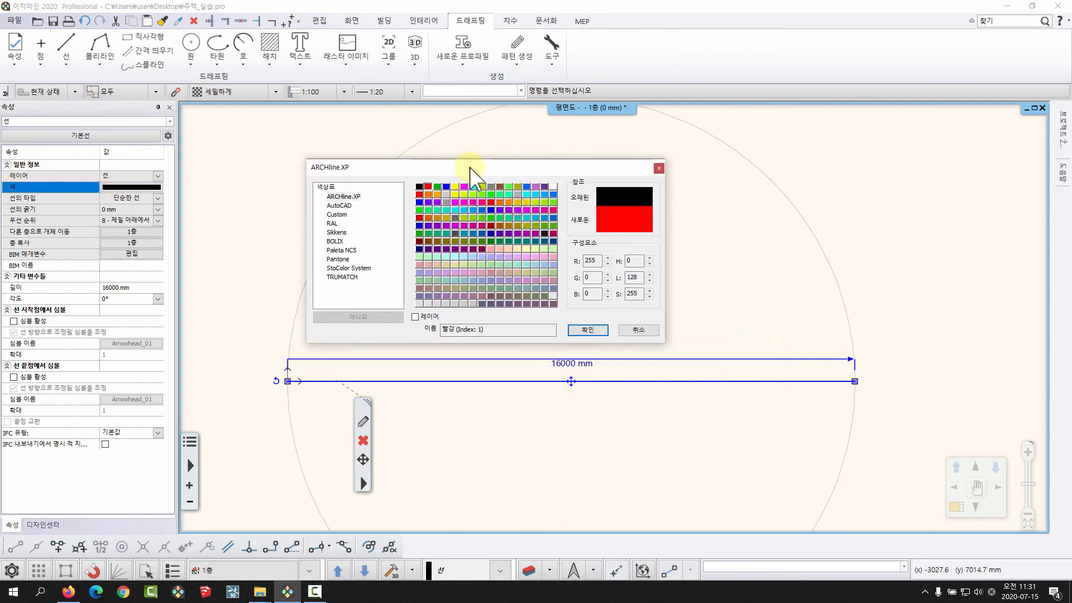
pyautogui.click(583, 332)
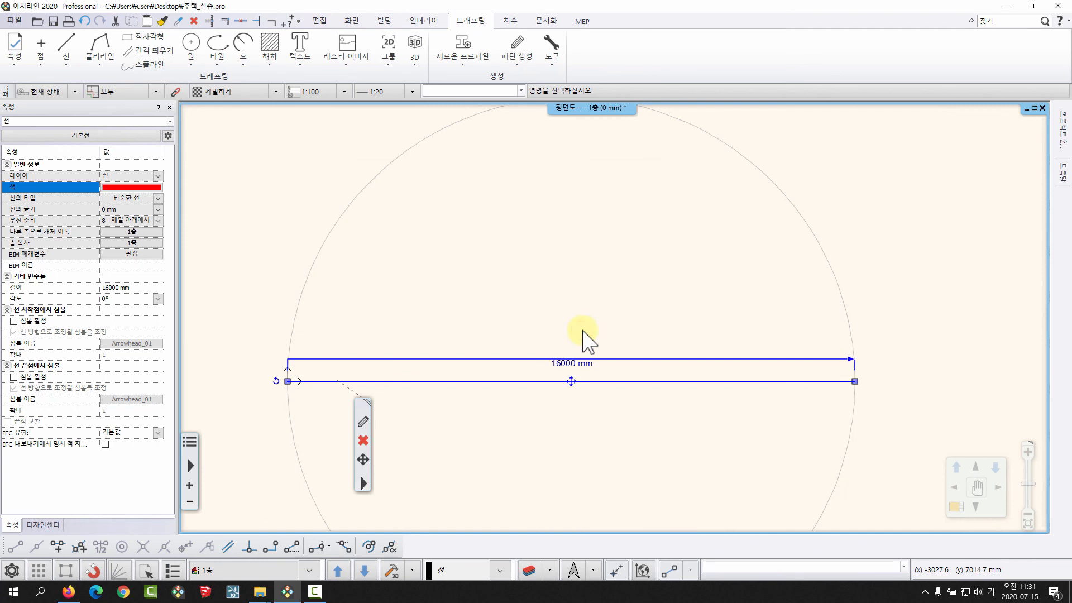
pyautogui.moveTo(505, 407); pyautogui.dragTo(518, 405, button='middle')
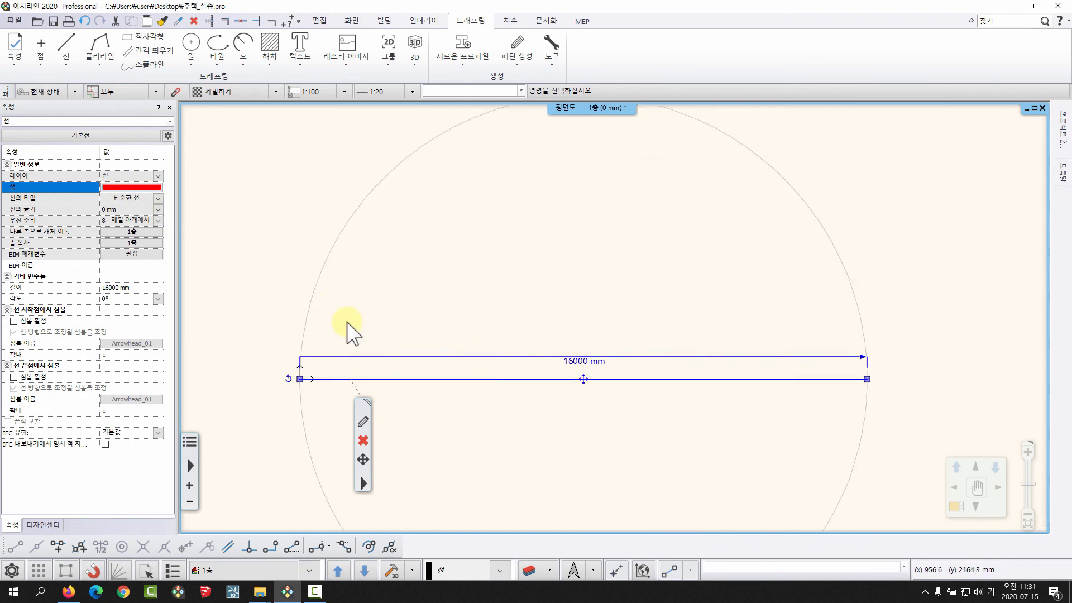
pyautogui.press('Escape')
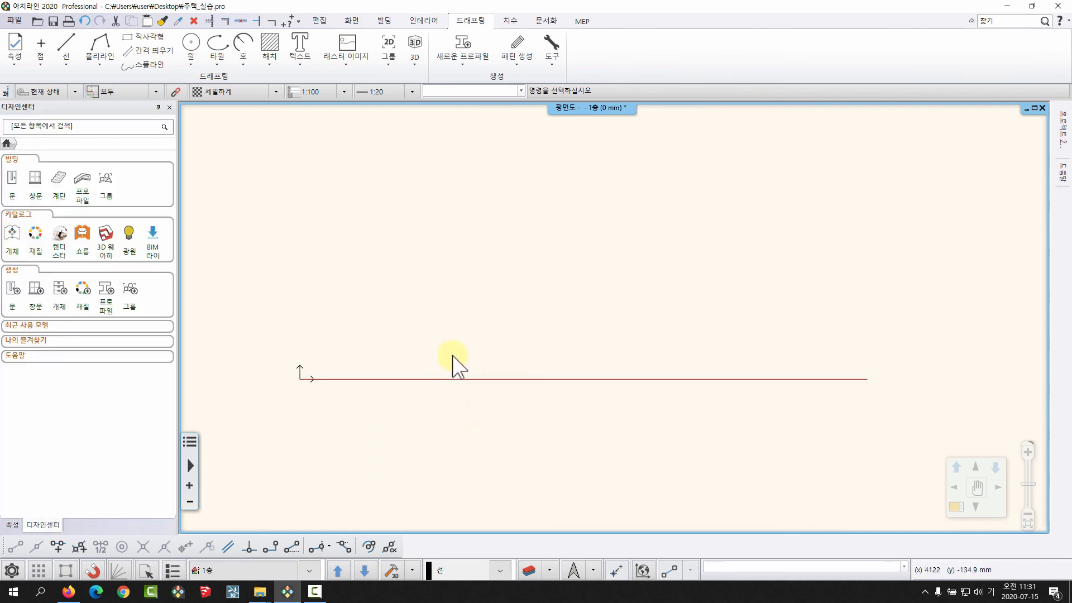
# - Select the red line to view its properties and release the selection, doing this twice
pyautogui.click(454, 380)
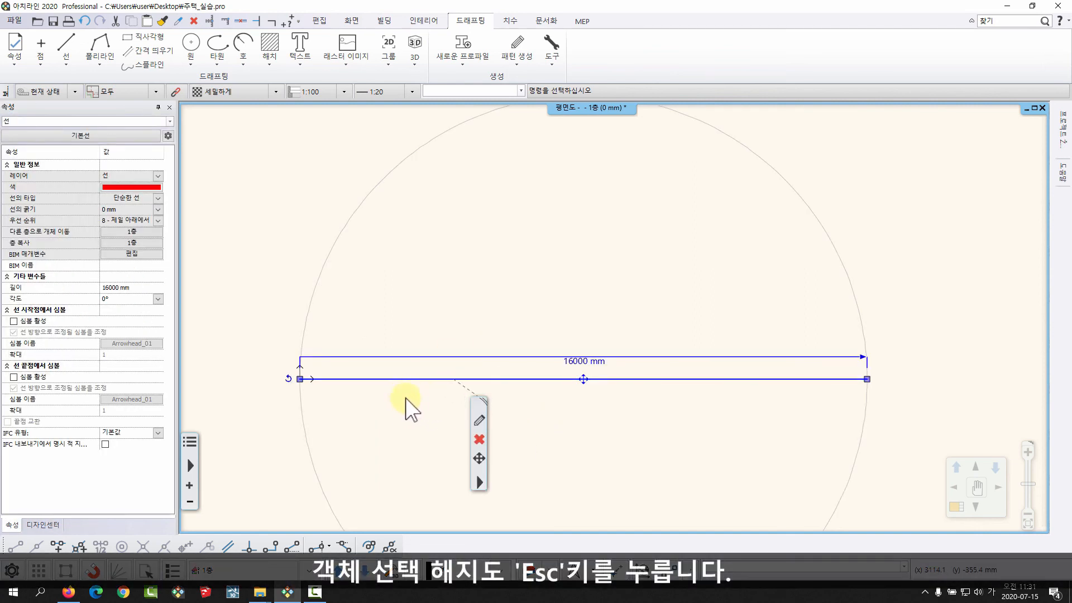
pyautogui.press('Escape')
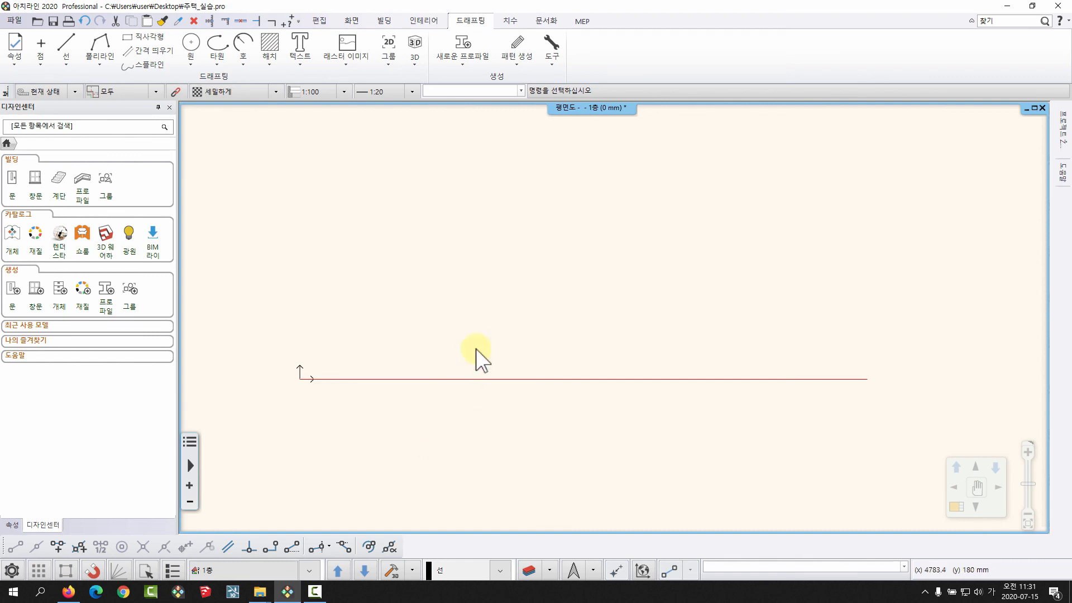
pyautogui.click(348, 379)
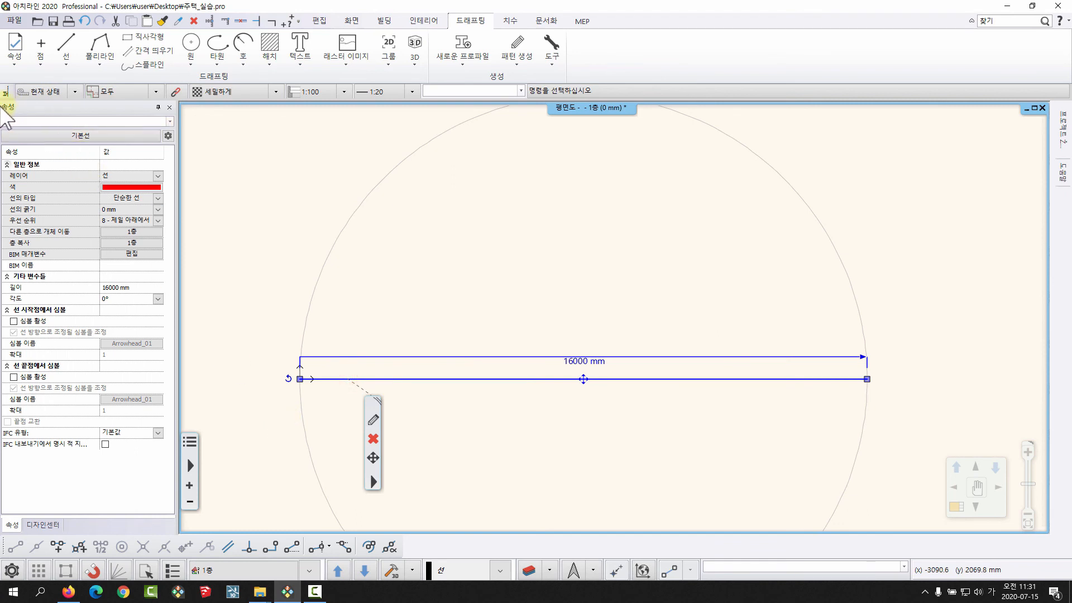
pyautogui.press('Escape')
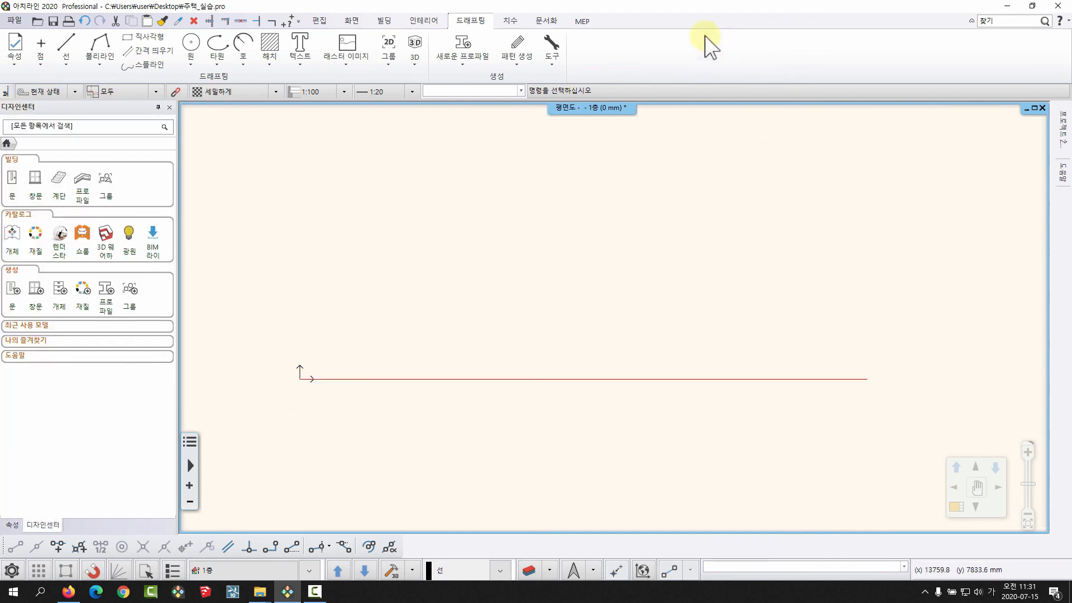
# - Examine the list of toolbars that can be shown, including the properties (속성) entry, and close it
pyautogui.rightClick(664, 56)
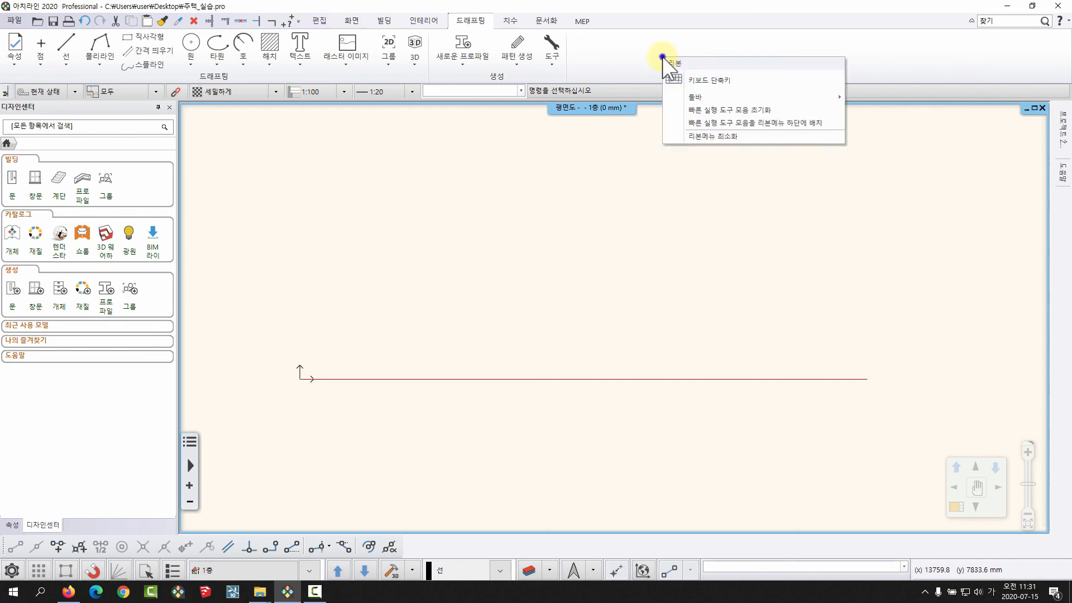
pyautogui.moveTo(691, 98)
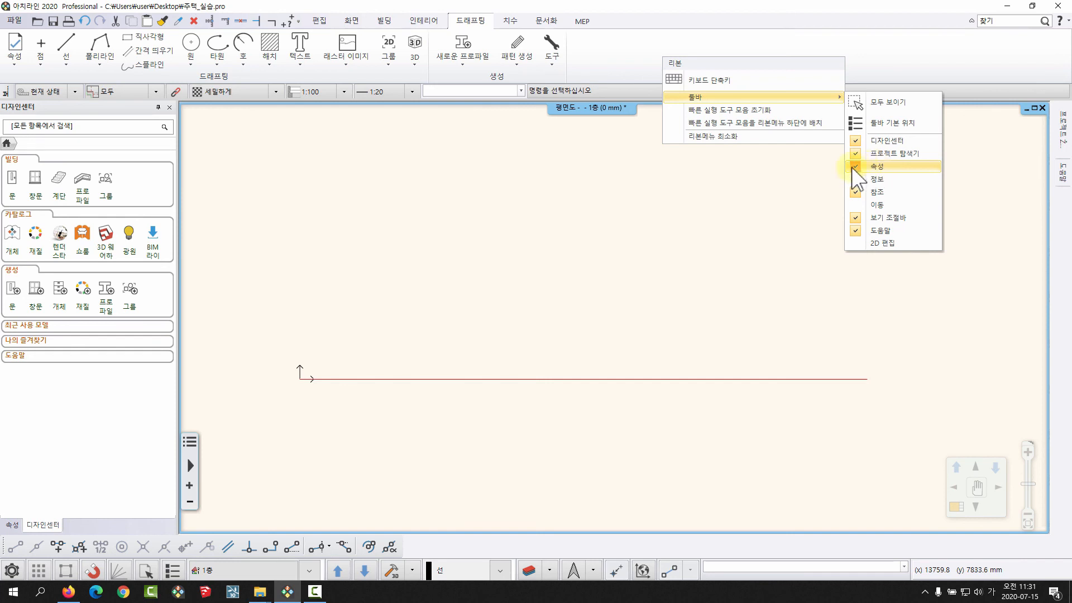
pyautogui.click(867, 174)
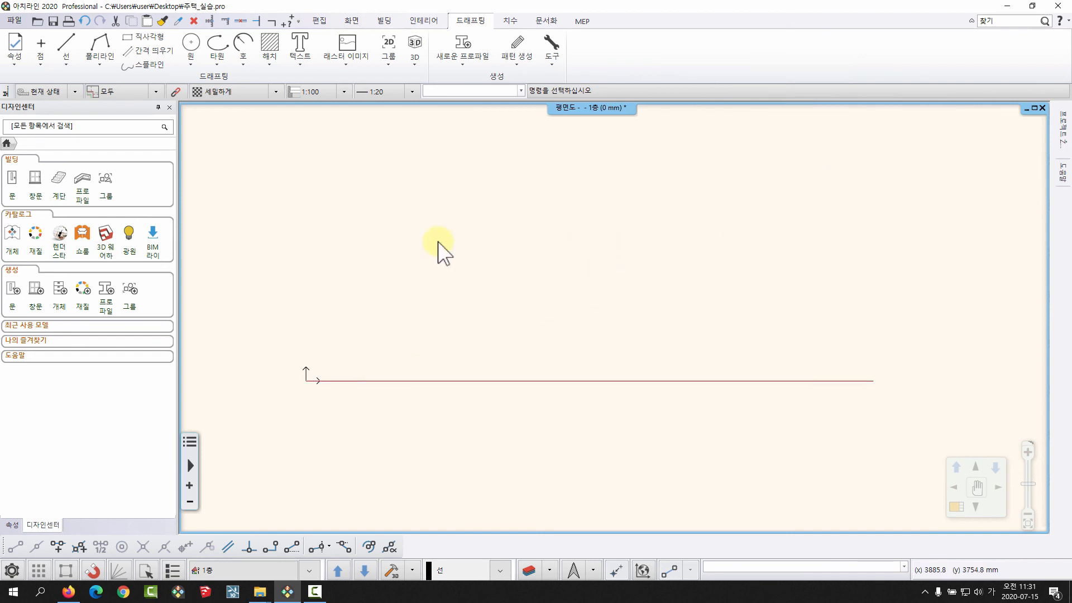
# - Change the red 16000 mm line's line type to dash-dot (점-대시) in its properties and deselect it
pyautogui.click(454, 382)
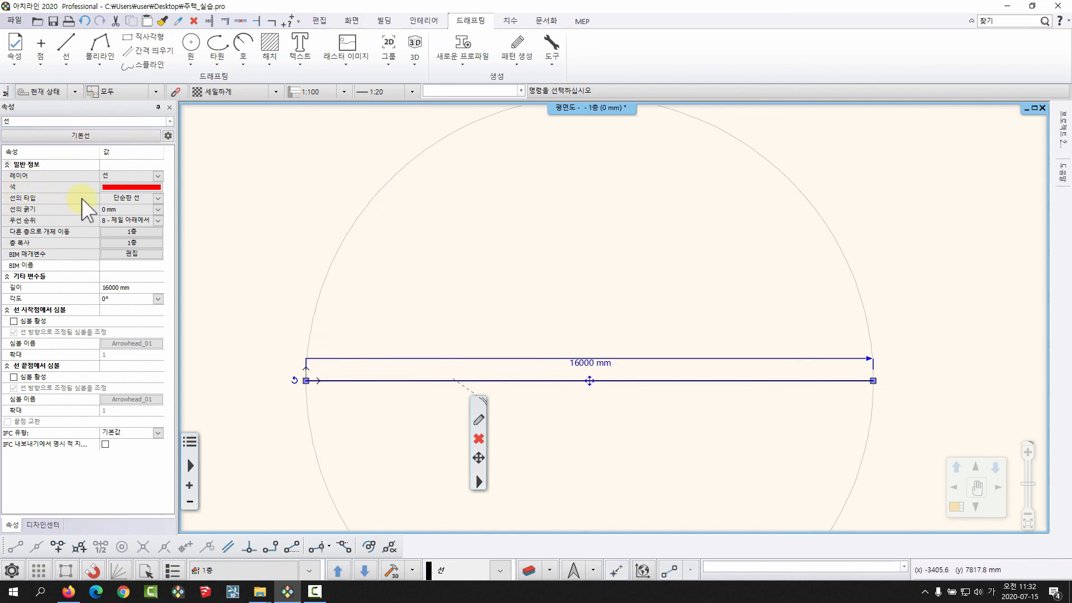
pyautogui.click(158, 199)
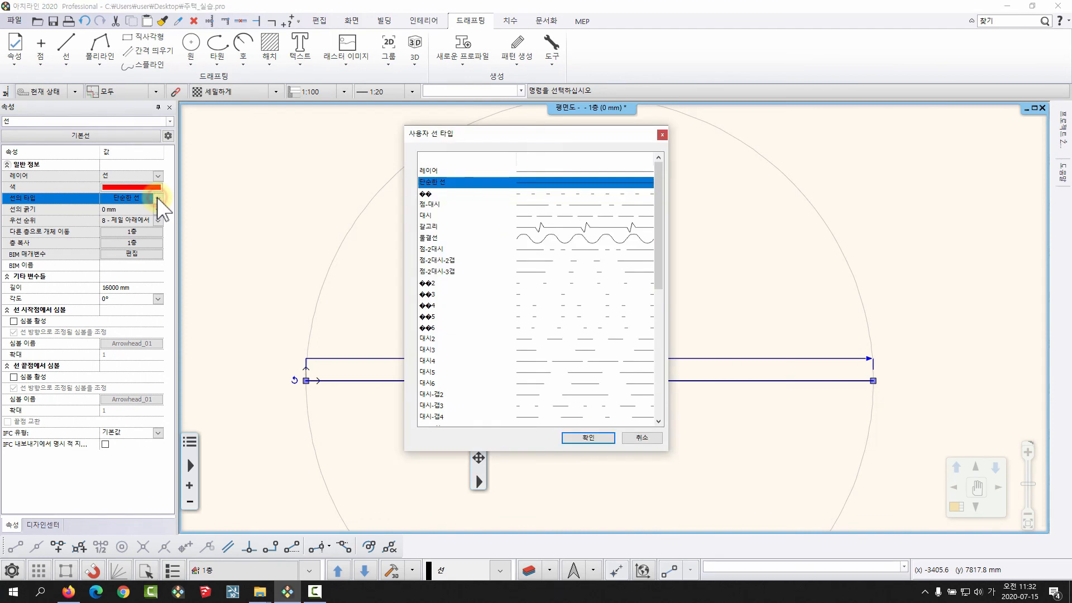
pyautogui.moveTo(441, 134); pyautogui.dragTo(357, 111)
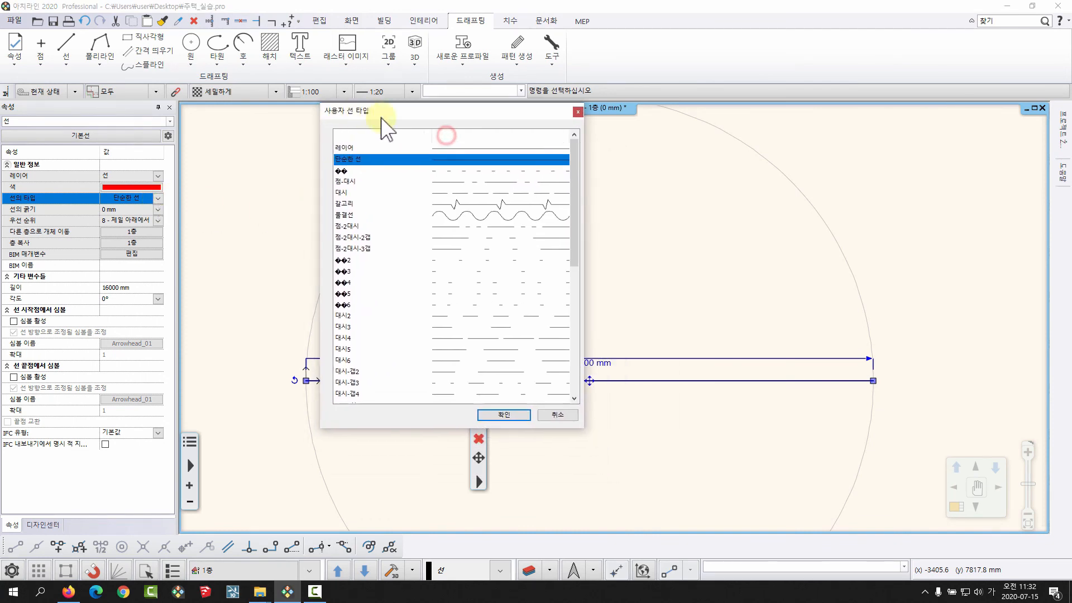
pyautogui.click(351, 182)
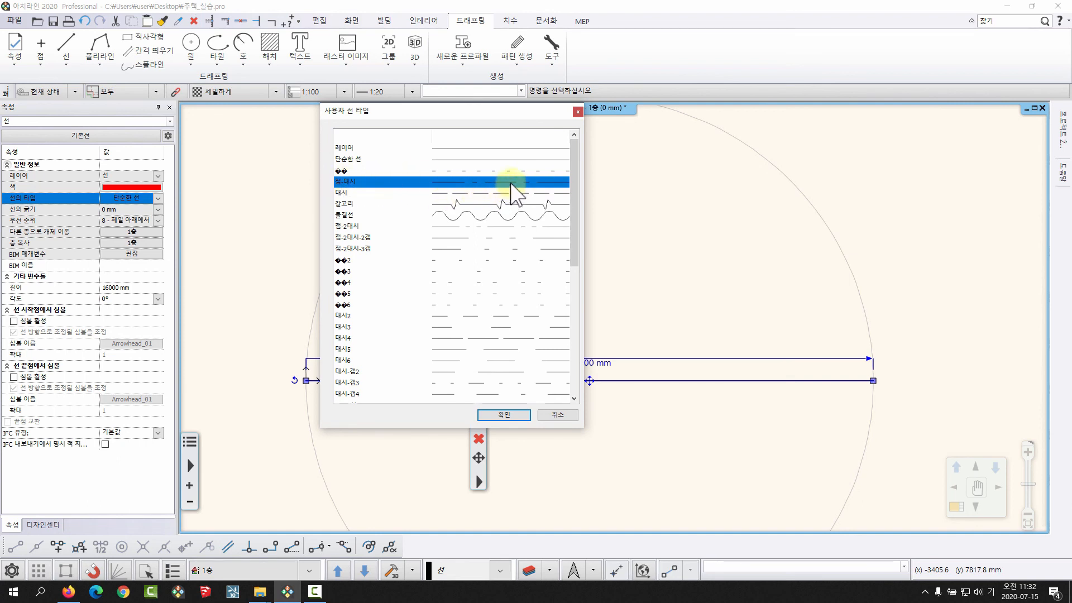
pyautogui.click(503, 415)
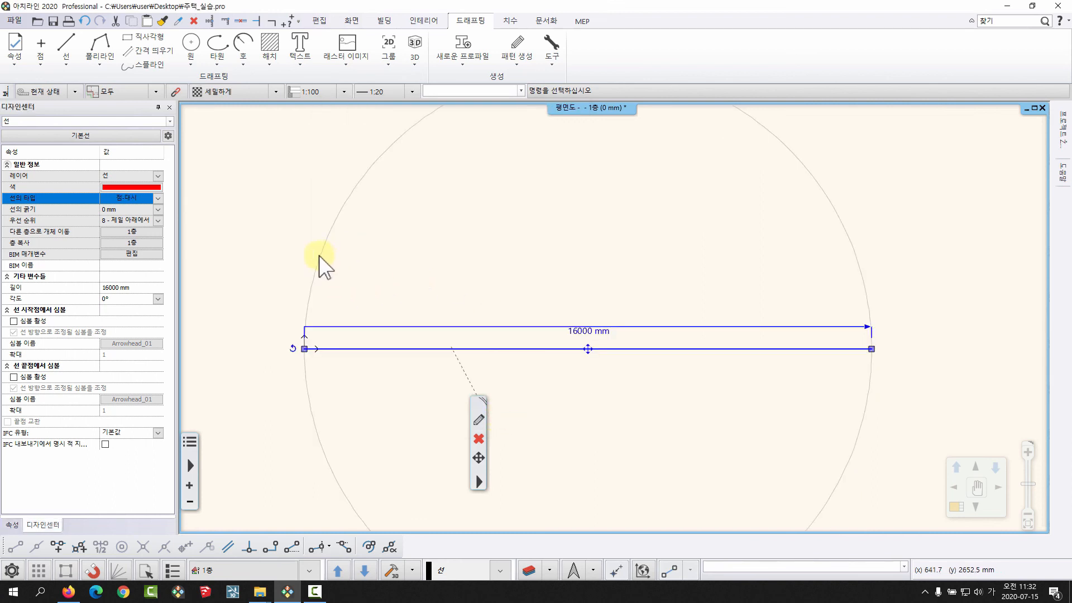
pyautogui.press('Escape')
# - Examine how the line's dash-dot pattern is displayed at different zoom levels
pyautogui.scroll(5, 385, 351)
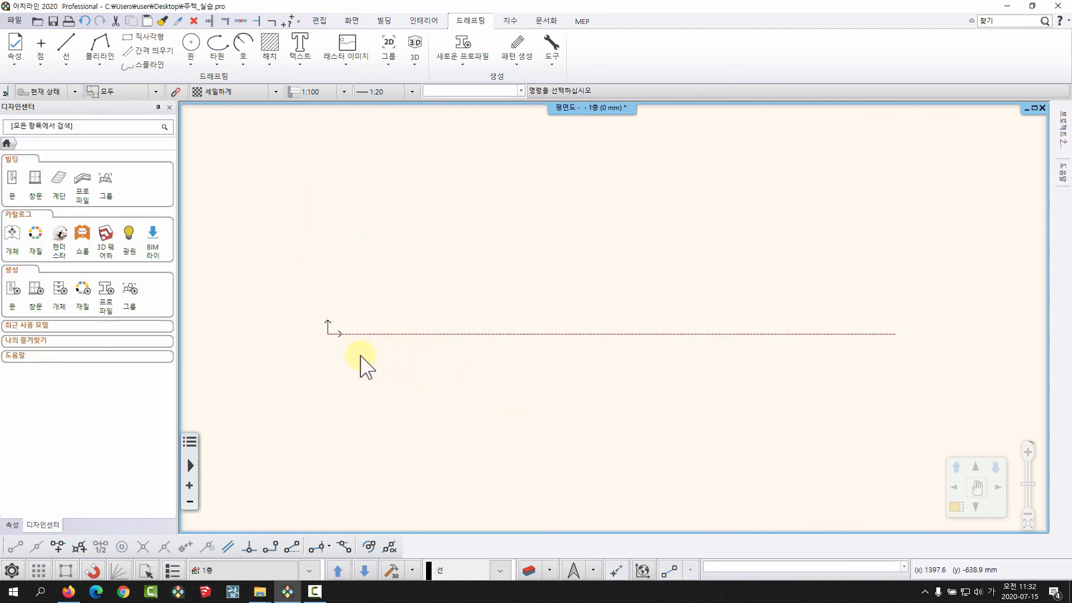
pyautogui.scroll(-5, 477, 317)
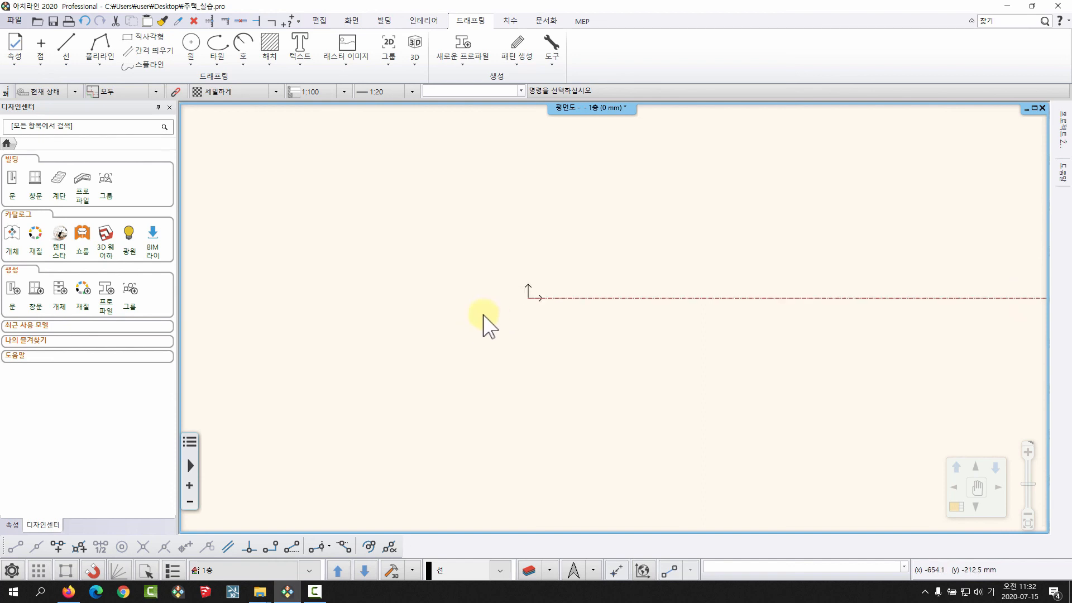
pyautogui.scroll(6, 523, 322)
pyautogui.scroll(2, 562, 290)
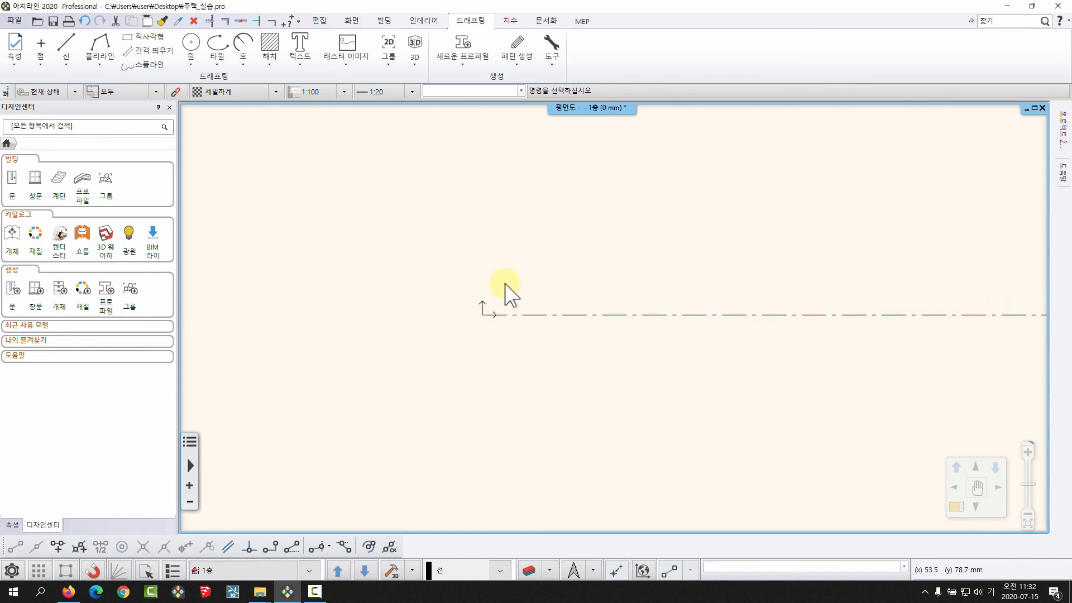
pyautogui.scroll(-4, 520, 315)
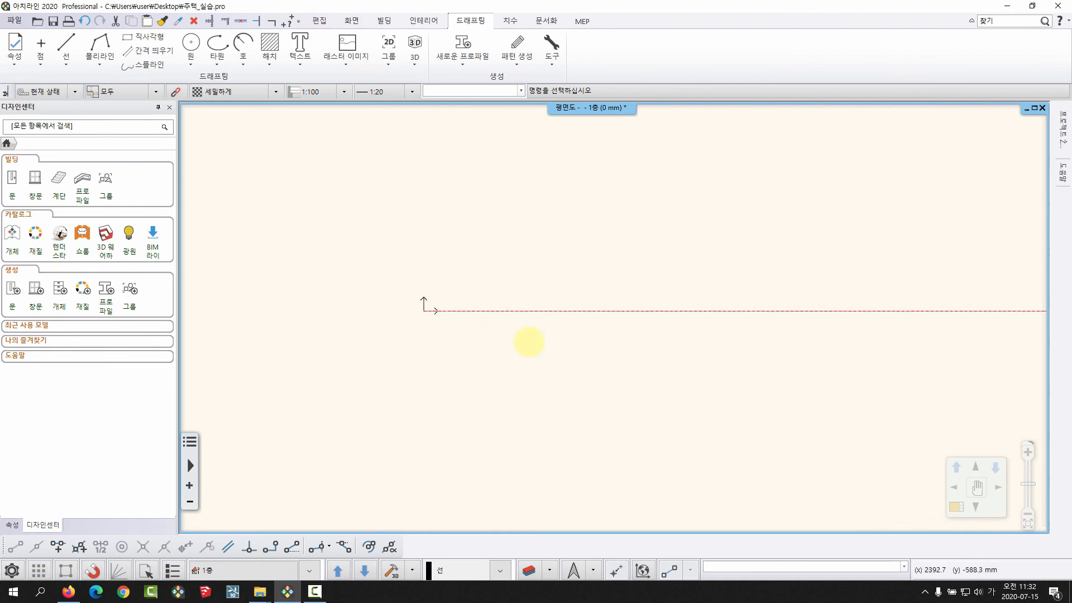
pyautogui.scroll(-2, 491, 352)
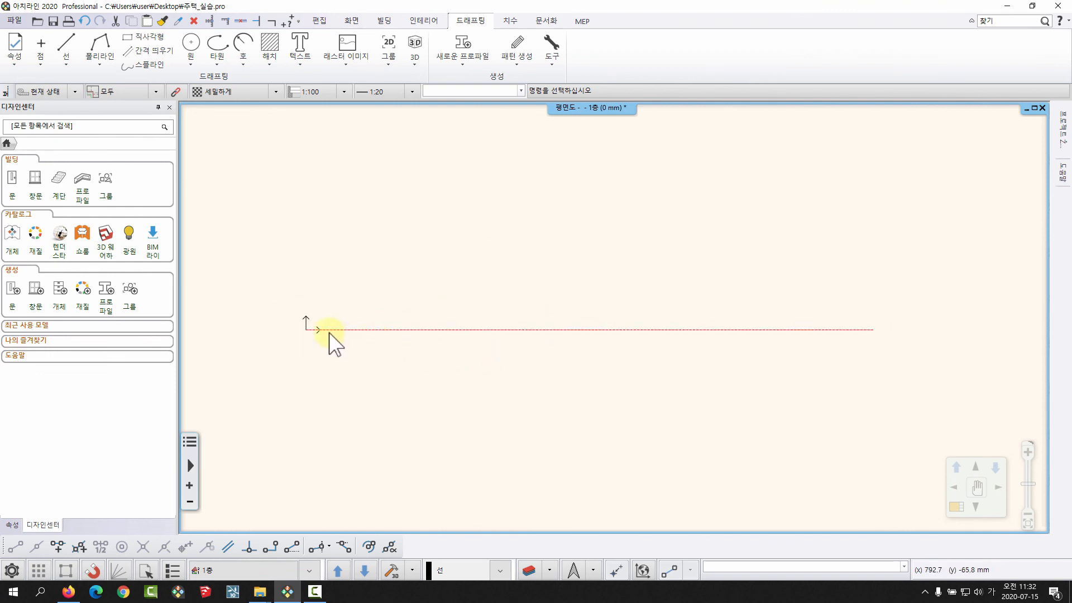
pyautogui.scroll(2, 360, 322)
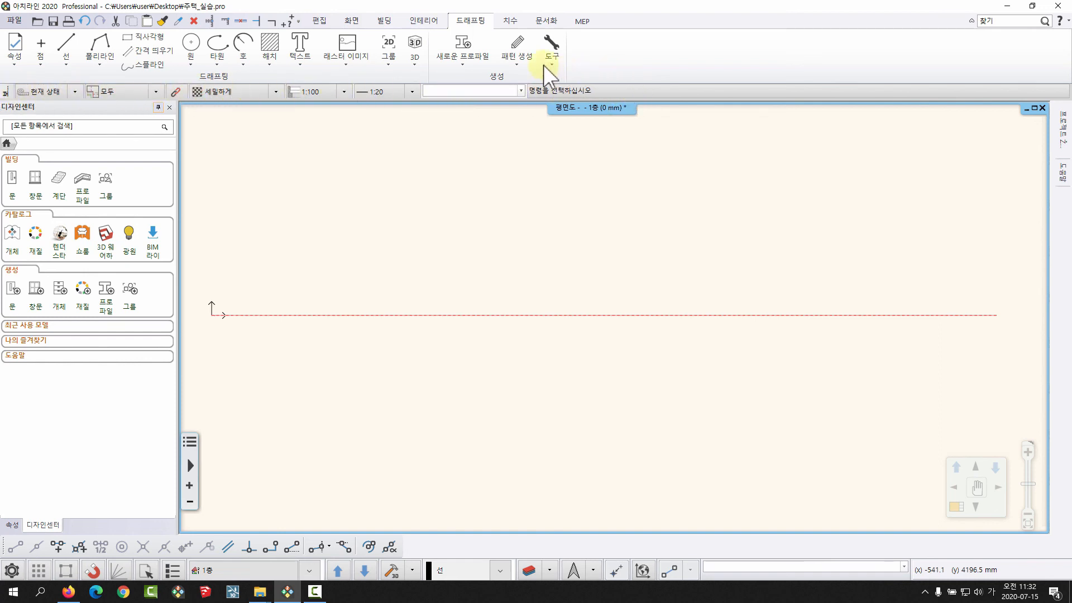
# - Set the line weight scale of the plan view to 1:100 and review the available scales once more
pyautogui.click(413, 92)
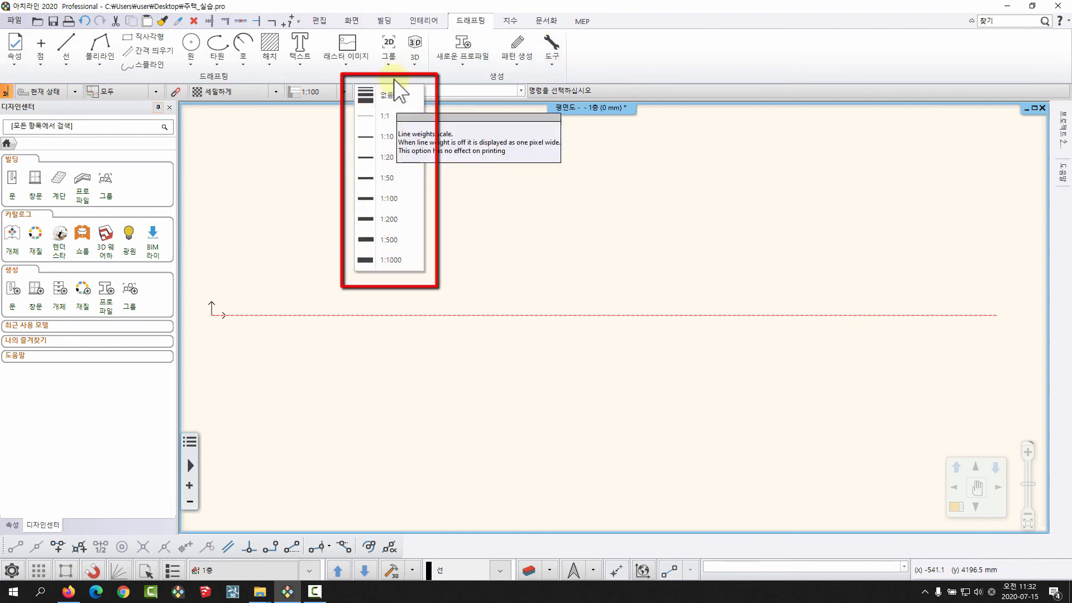
pyautogui.click(657, 189)
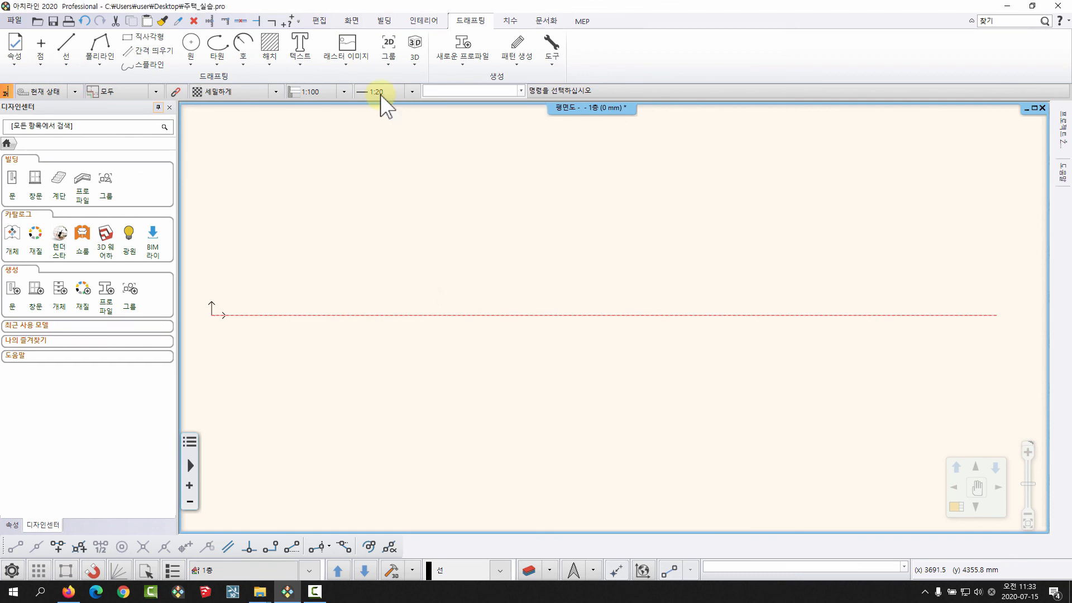
pyautogui.click(412, 92)
pyautogui.click(385, 199)
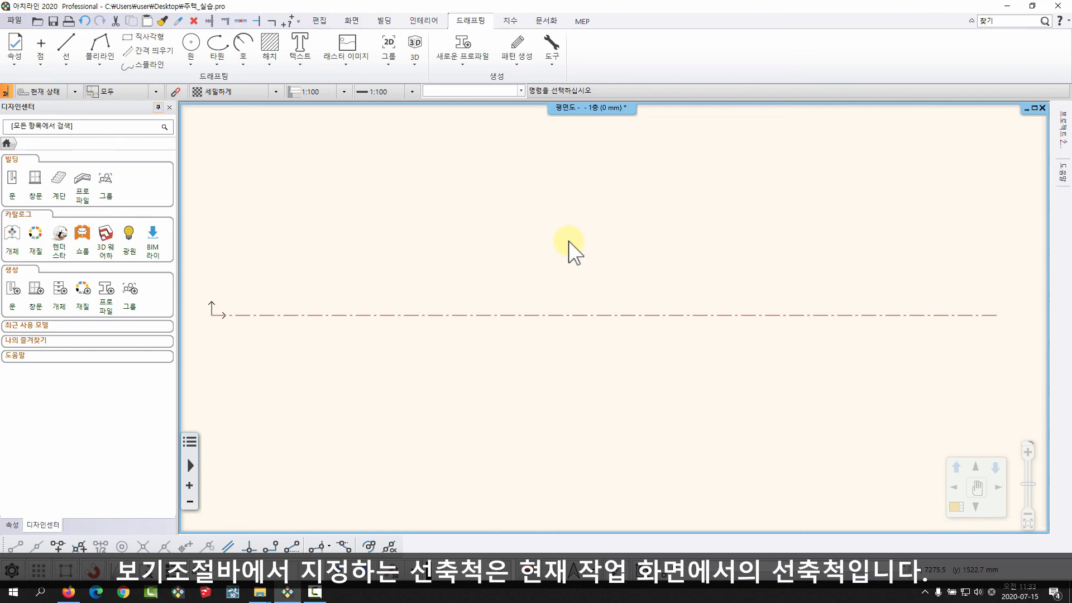
pyautogui.moveTo(526, 307); pyautogui.dragTo(522, 374, button='middle')
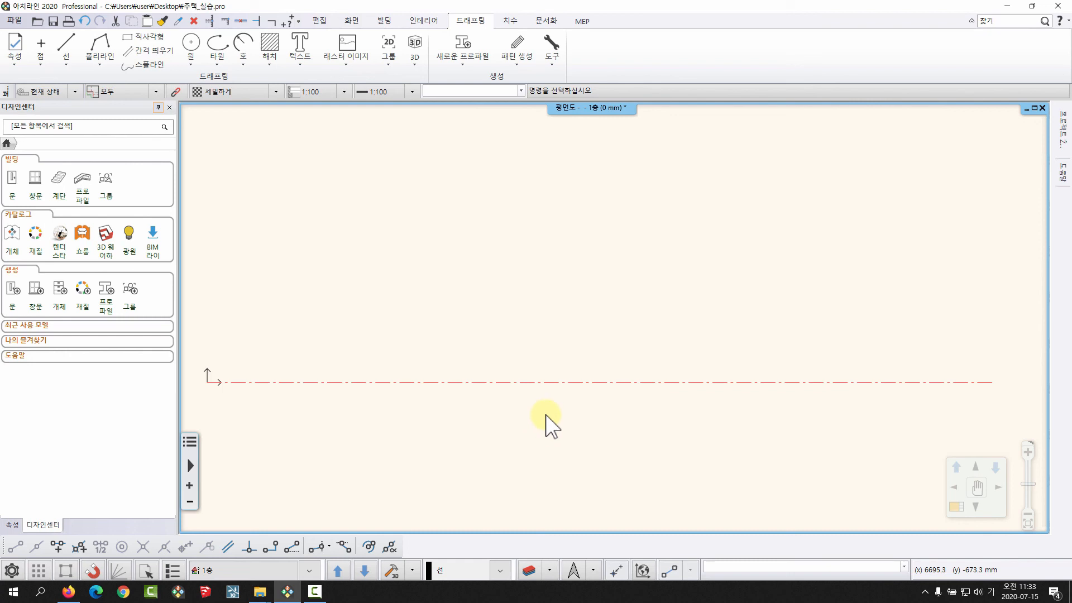
pyautogui.click(412, 93)
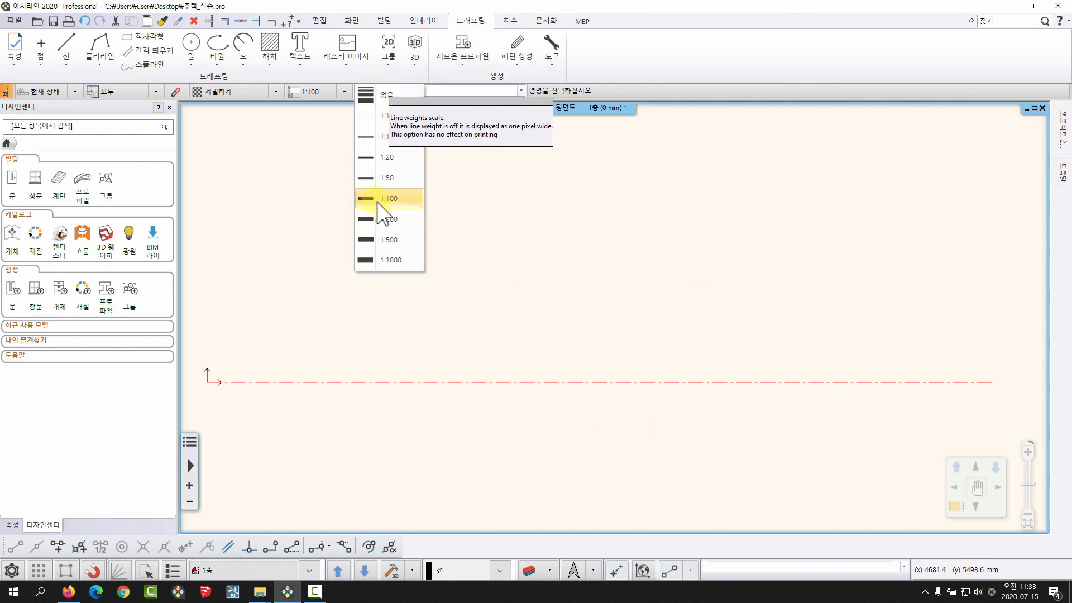
pyautogui.click(594, 412)
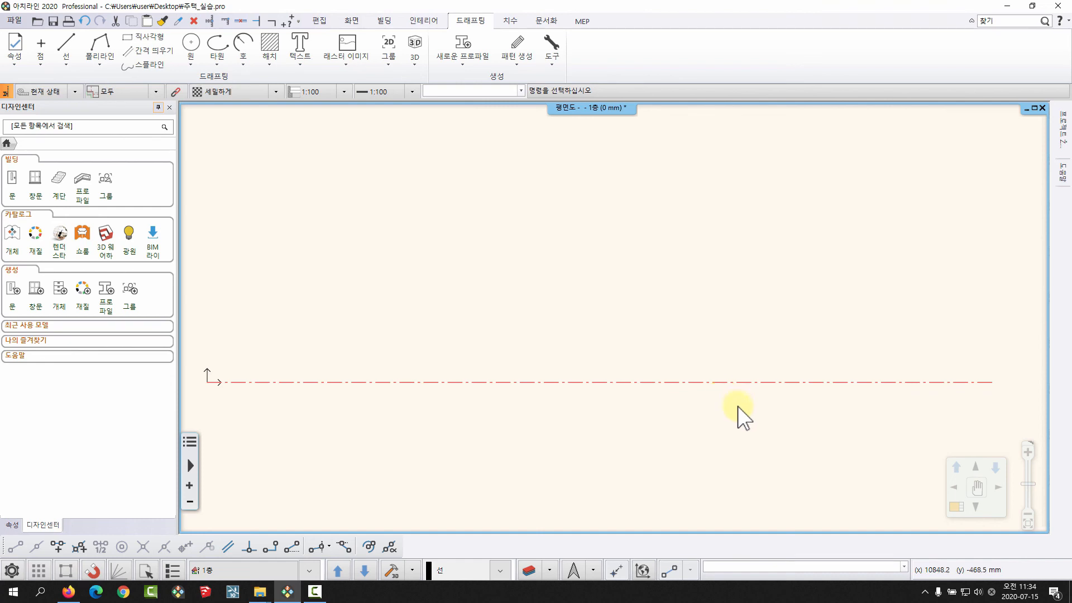
# - Offset (간격 띄우기) the red dash-dot line upward to create a parallel copy above it
pyautogui.moveTo(701, 356); pyautogui.dragTo(713, 374, button='middle')
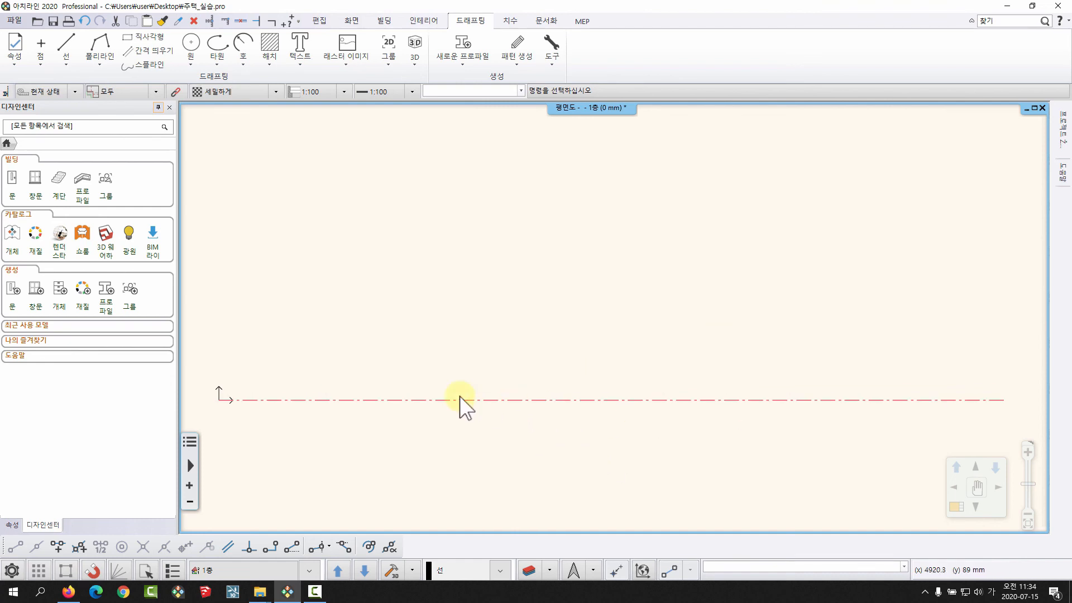
pyautogui.scroll(-1, 456, 400)
pyautogui.scroll(-1, 558, 426)
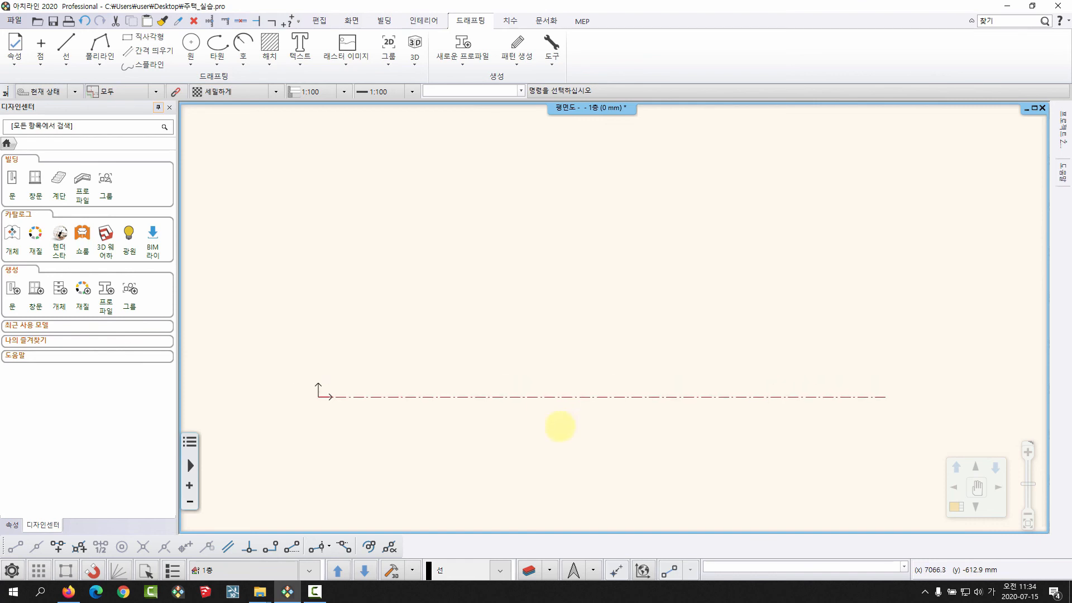
pyautogui.click(136, 53)
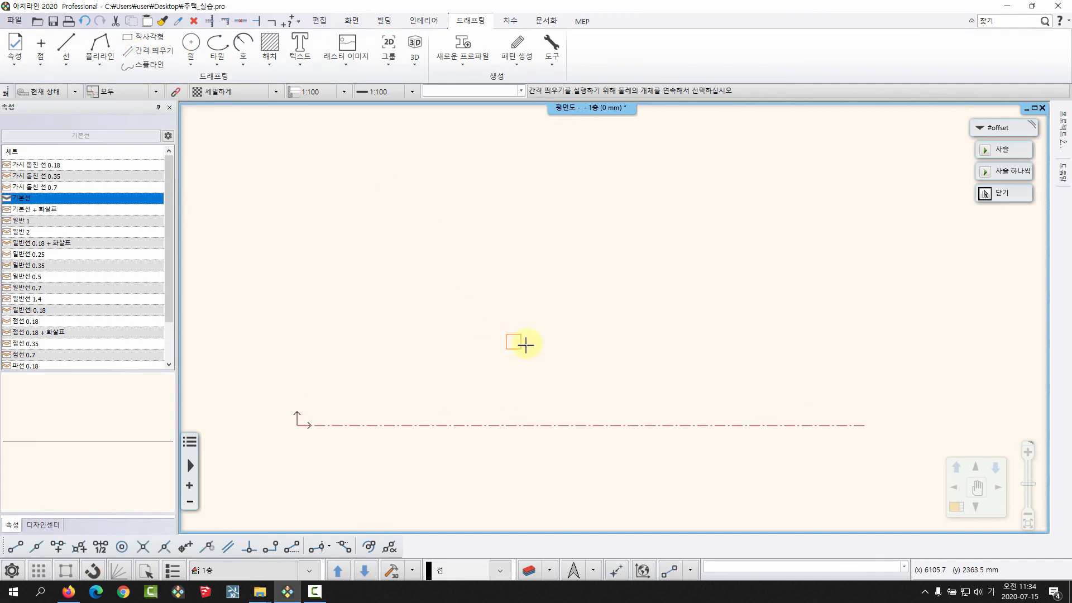
pyautogui.click(542, 426)
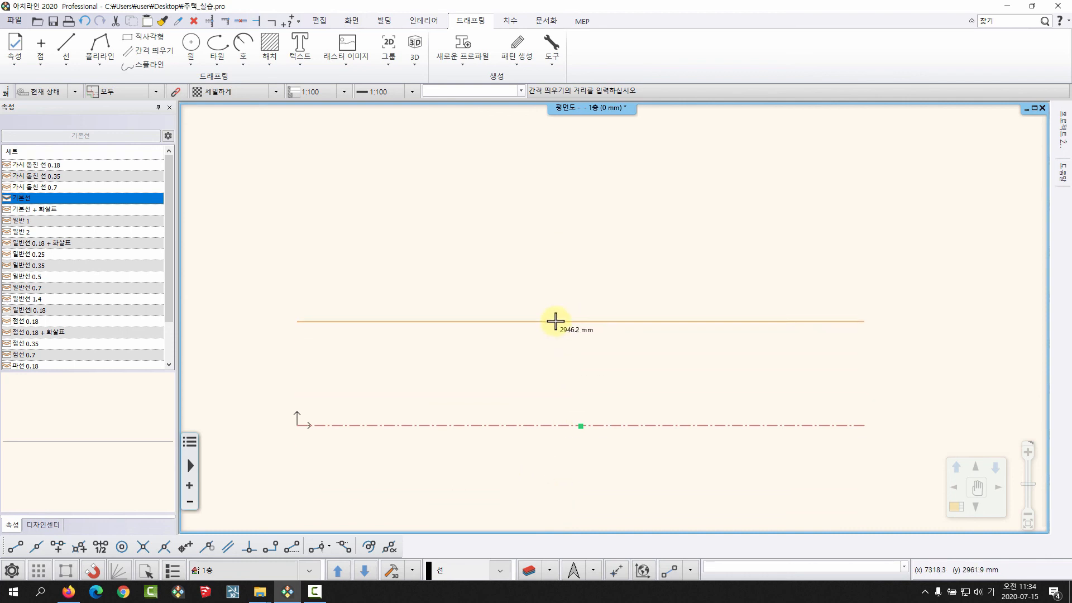
pyautogui.write('300')
pyautogui.press('Return')
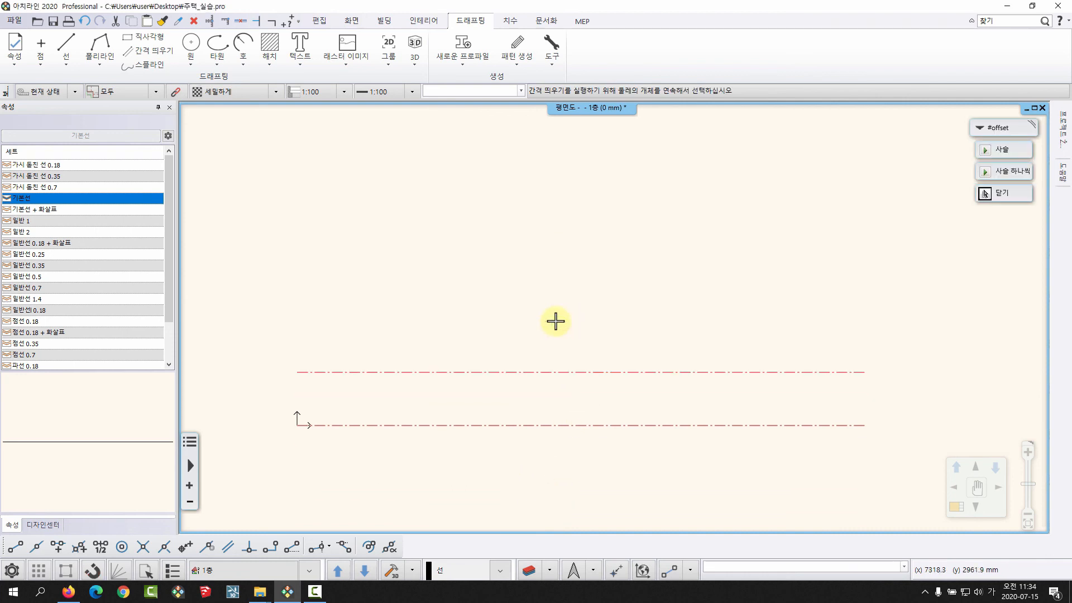
# - Offset the upper line upward by a small gap, then offset that new line upward by a much wider gap
pyautogui.click(490, 371)
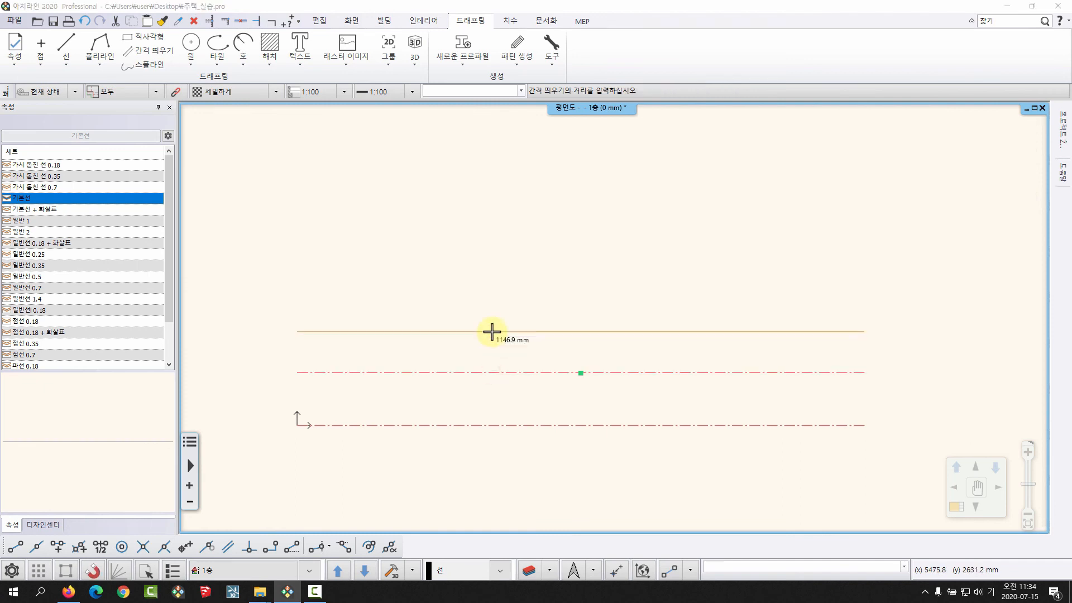
pyautogui.click(492, 331)
pyautogui.click(487, 349)
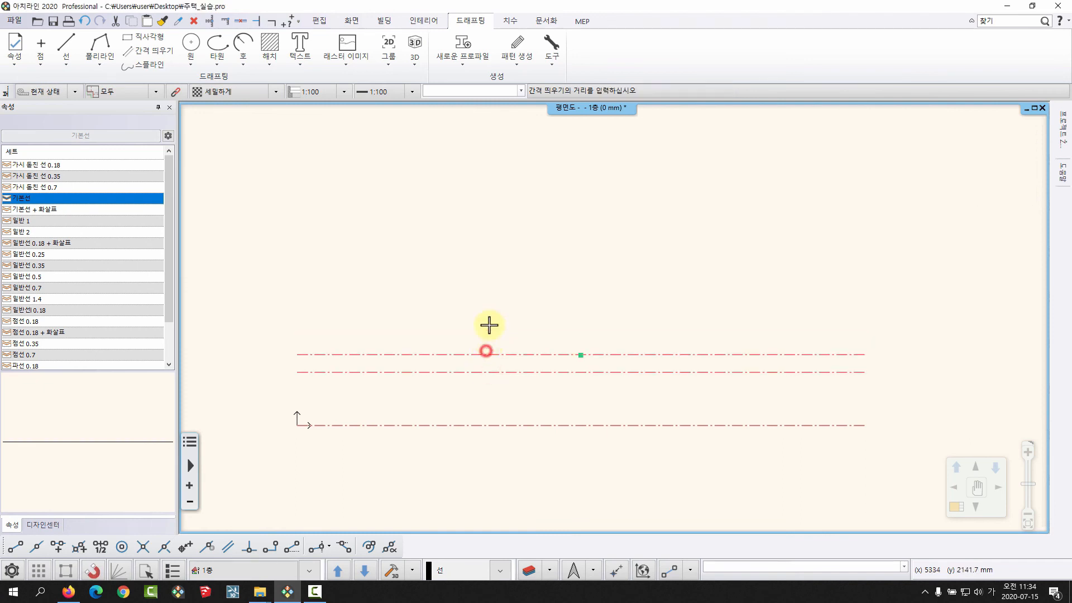
pyautogui.click(489, 305)
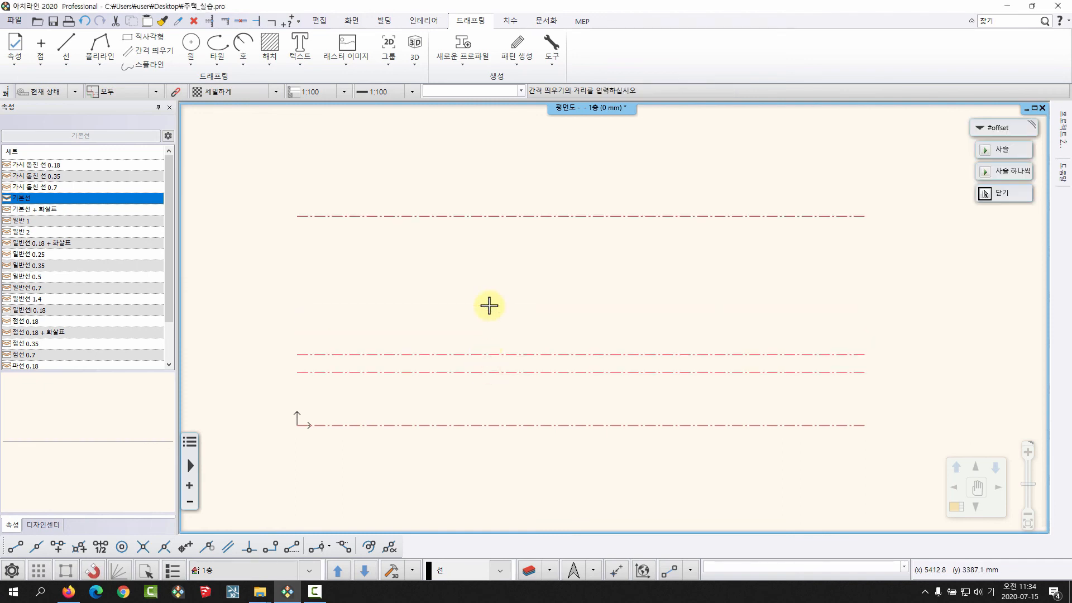
# - Offset the topmost line upward two more times, the second gap wider than the first, and end the Offset command
pyautogui.click(434, 225)
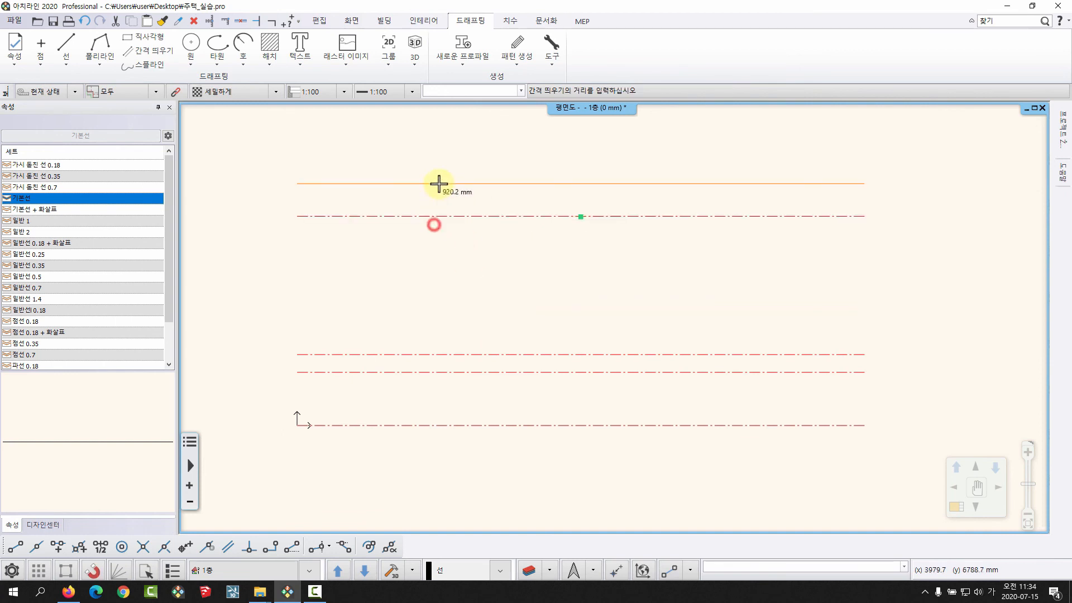
pyautogui.click(439, 184)
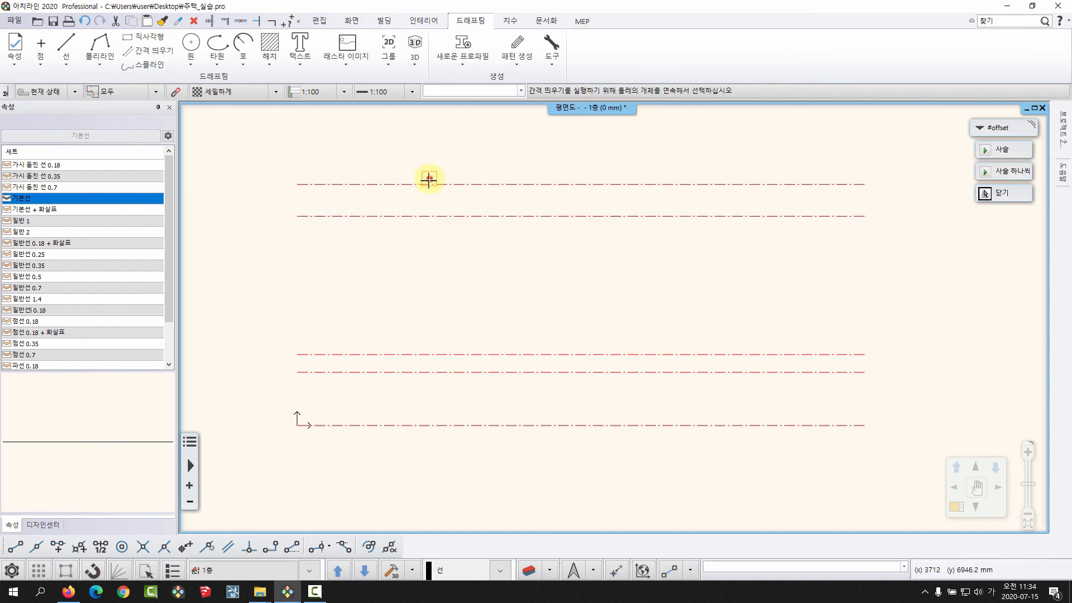
pyautogui.click(429, 180)
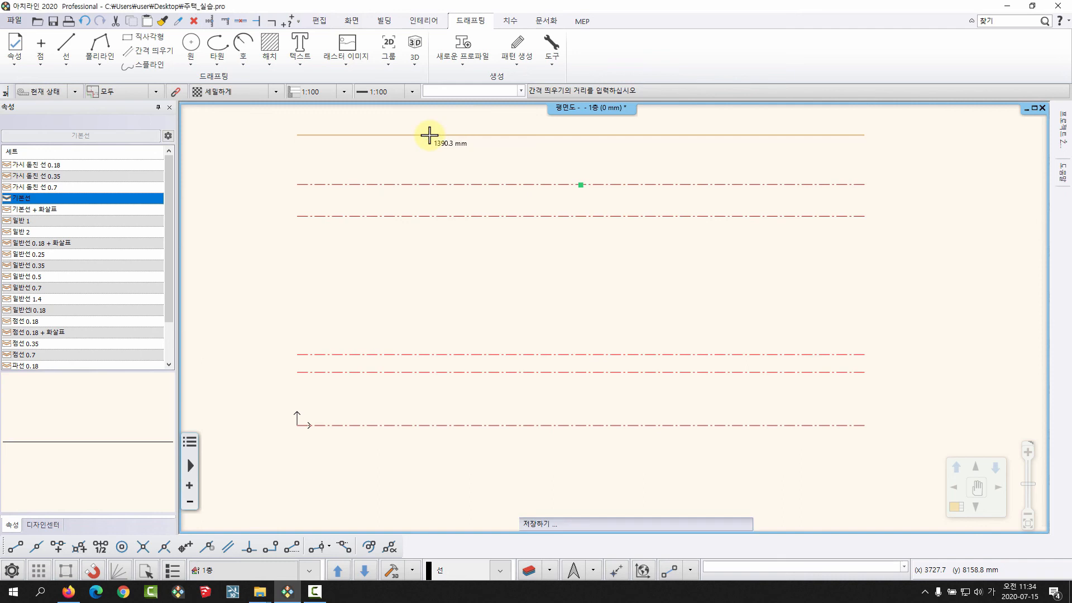
pyautogui.click(433, 137)
pyautogui.scroll(-2, 476, 244)
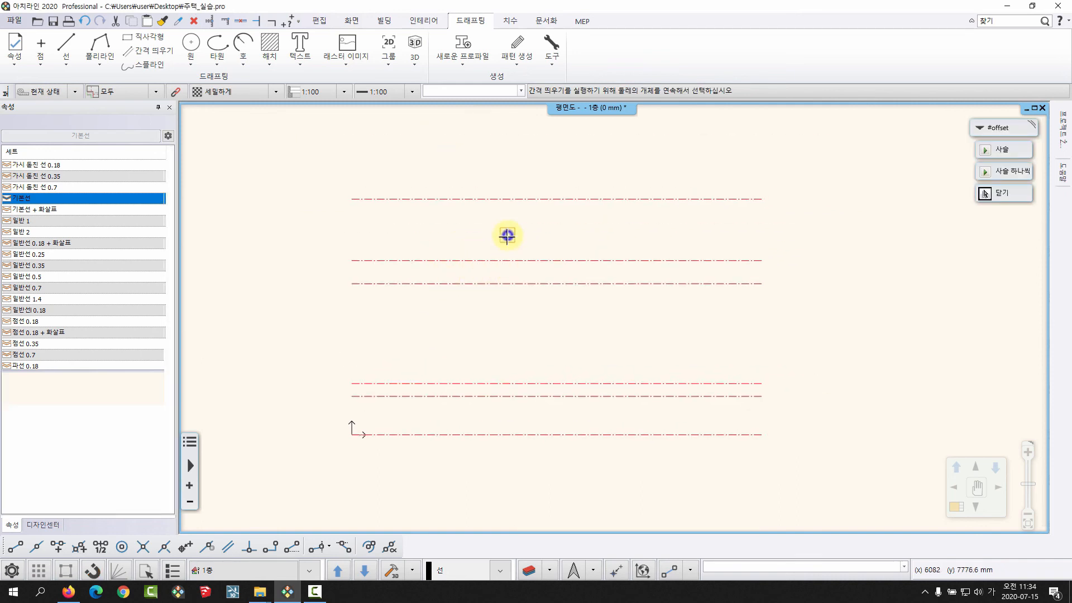
pyautogui.press('Escape')
pyautogui.scroll(2, 506, 324)
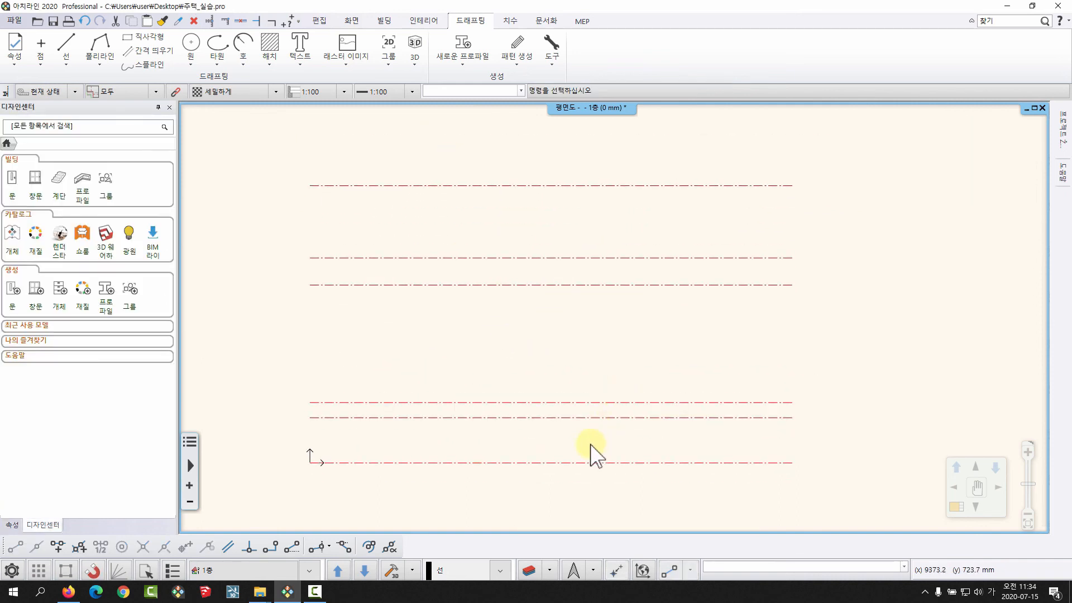
pyautogui.scroll(1, 586, 346)
pyautogui.moveTo(596, 335); pyautogui.dragTo(614, 328, button='middle')
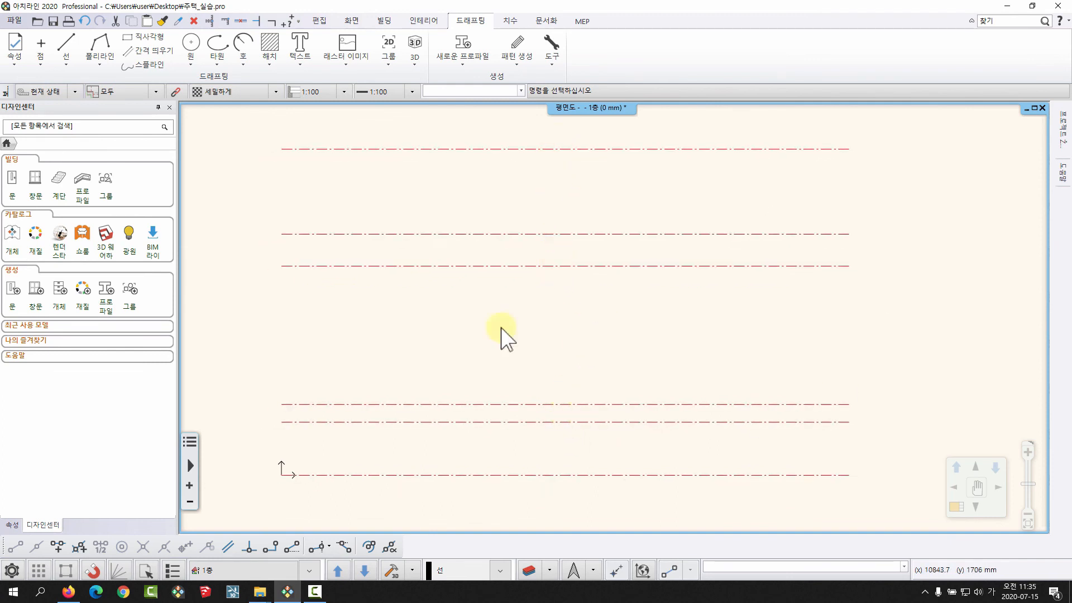
pyautogui.moveTo(711, 316); pyautogui.dragTo(724, 316, button='middle')
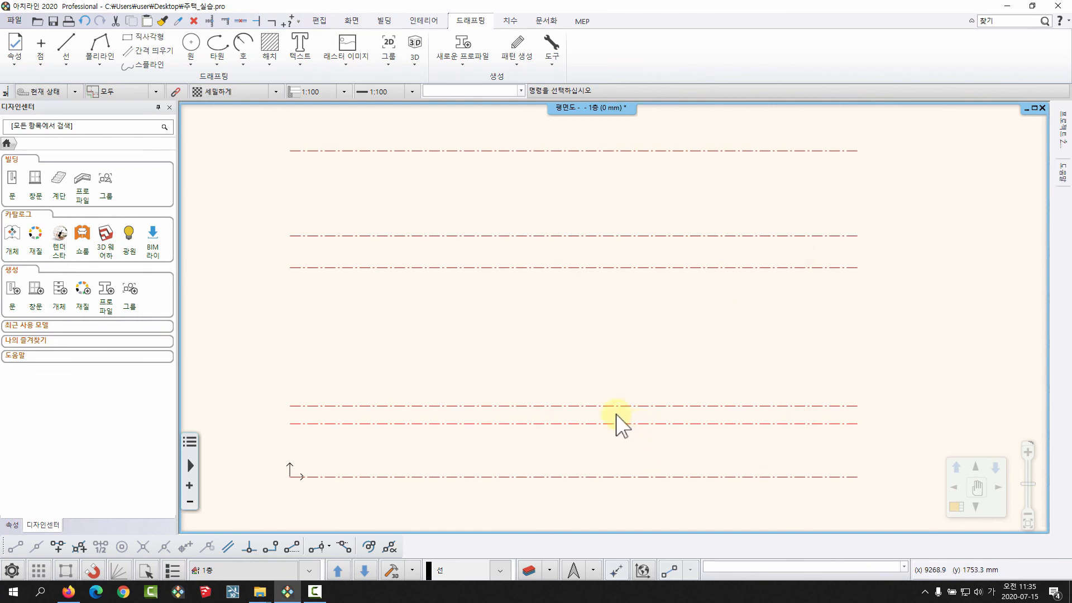
# - Draw a vertical line about 12300 mm long across all the horizontal guide lines, near their left ends
pyautogui.scroll(-1, 568, 305)
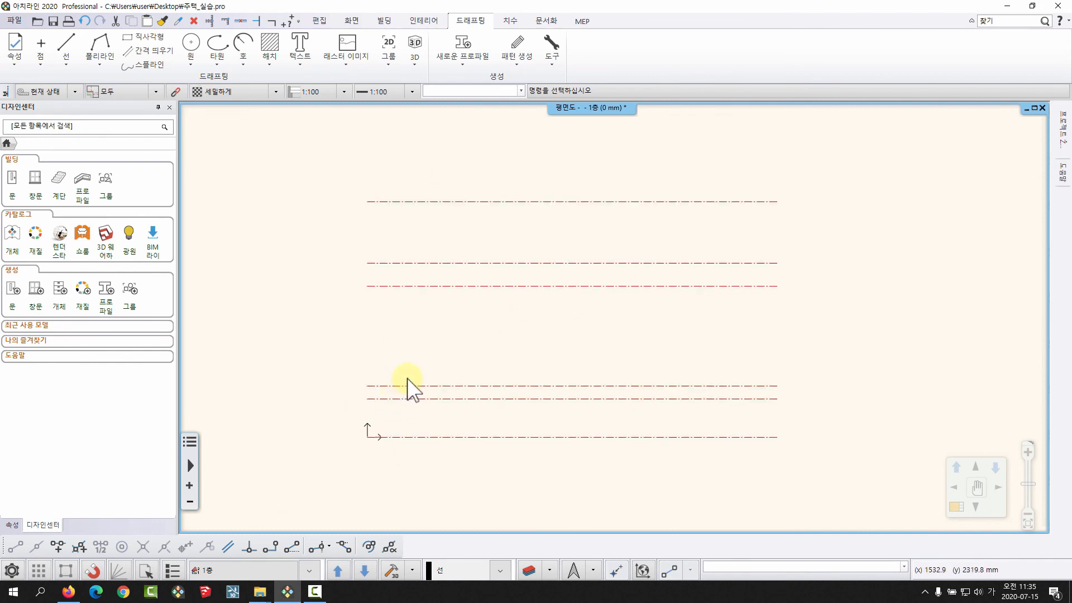
pyautogui.click(66, 65)
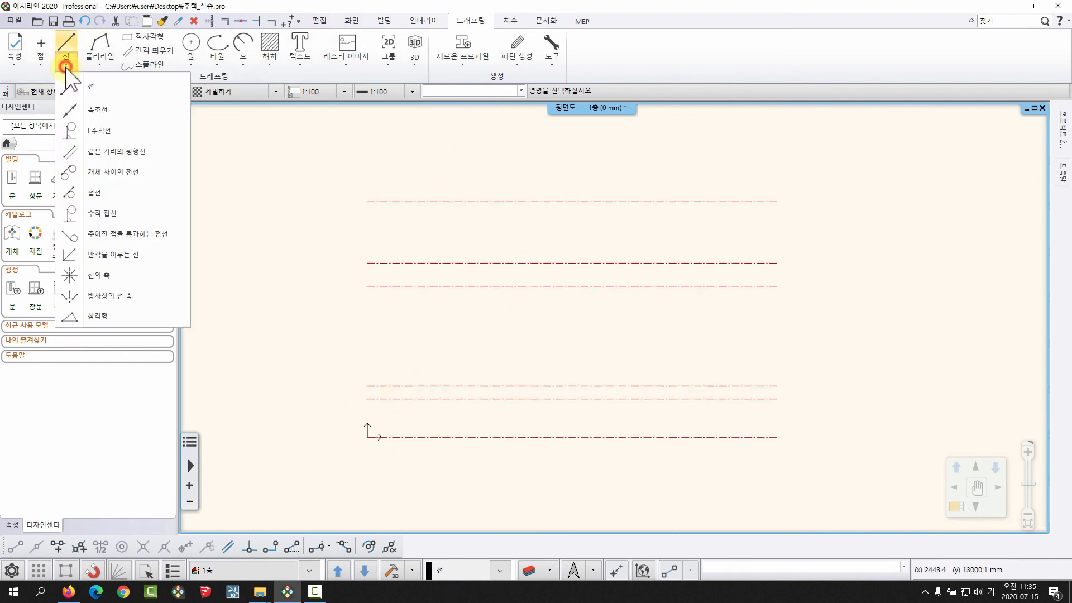
pyautogui.click(68, 90)
pyautogui.scroll(3, 402, 422)
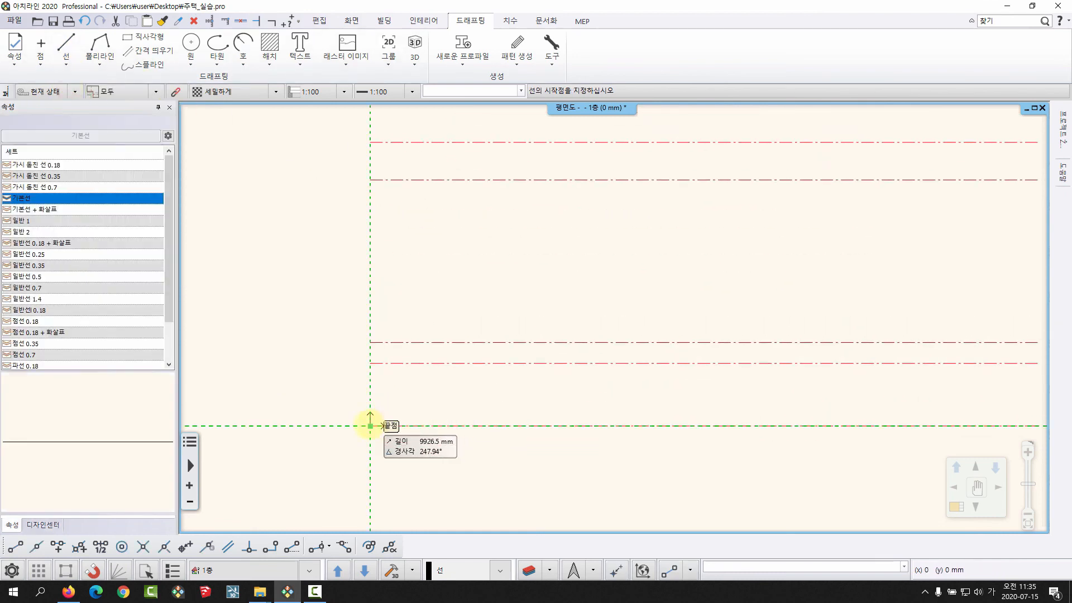
pyautogui.click(412, 480)
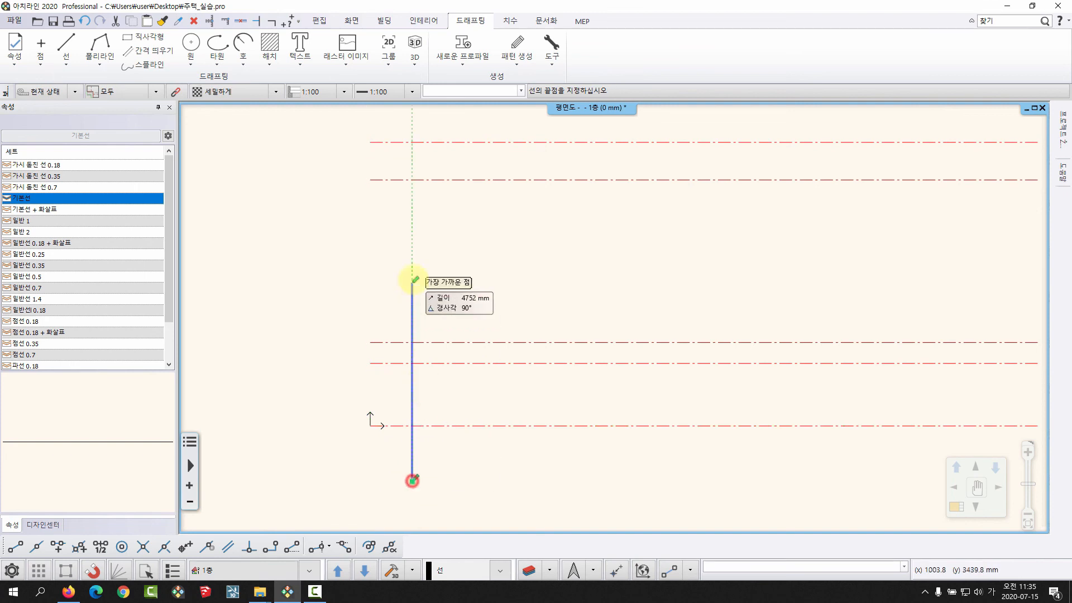
pyautogui.scroll(-2, 412, 281)
pyautogui.moveTo(365, 241)
pyautogui.mouseDown(button='middle')
pyautogui.moveTo(404, 294)
pyautogui.moveTo(386, 354)
pyautogui.mouseUp(button='middle')
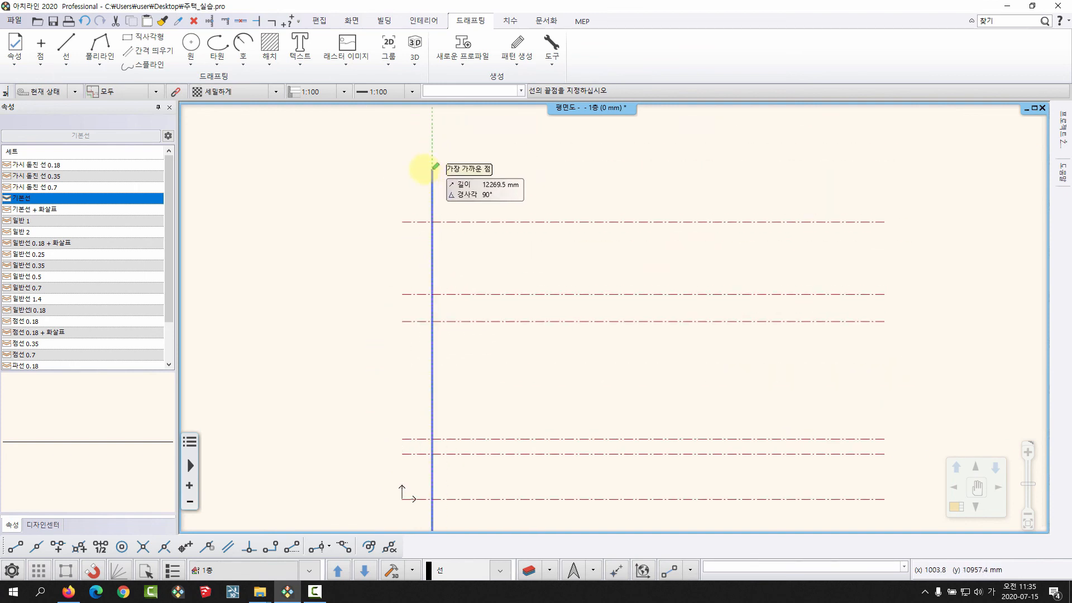
pyautogui.click(424, 165)
pyautogui.scroll(-1, 407, 314)
pyautogui.moveTo(405, 314); pyautogui.dragTo(374, 273, button='middle')
pyautogui.rightClick(399, 280)
pyautogui.rightClick(400, 280)
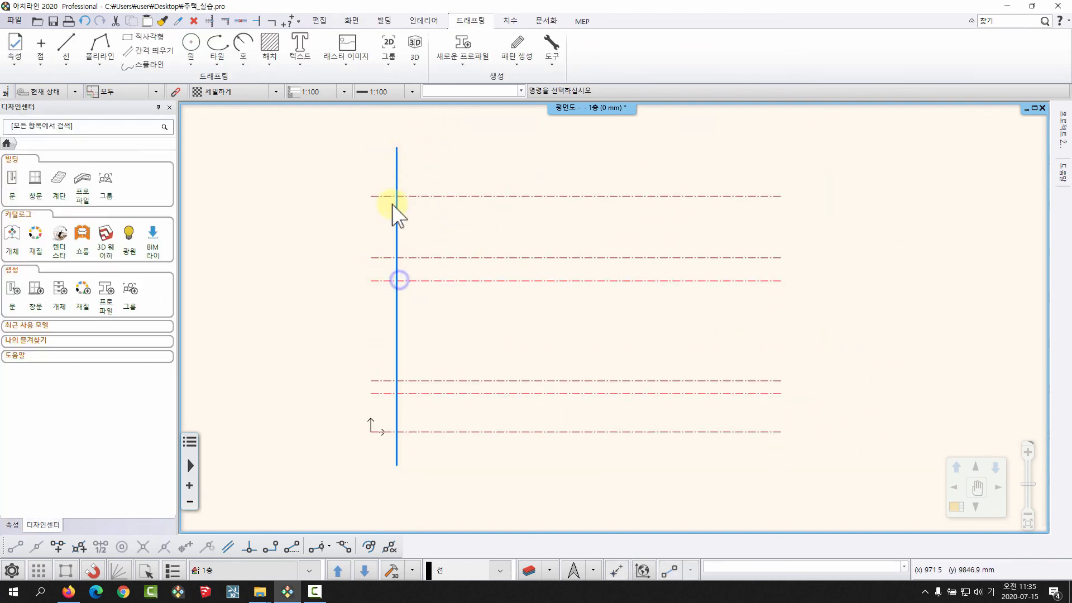
pyautogui.scroll(2, 531, 254)
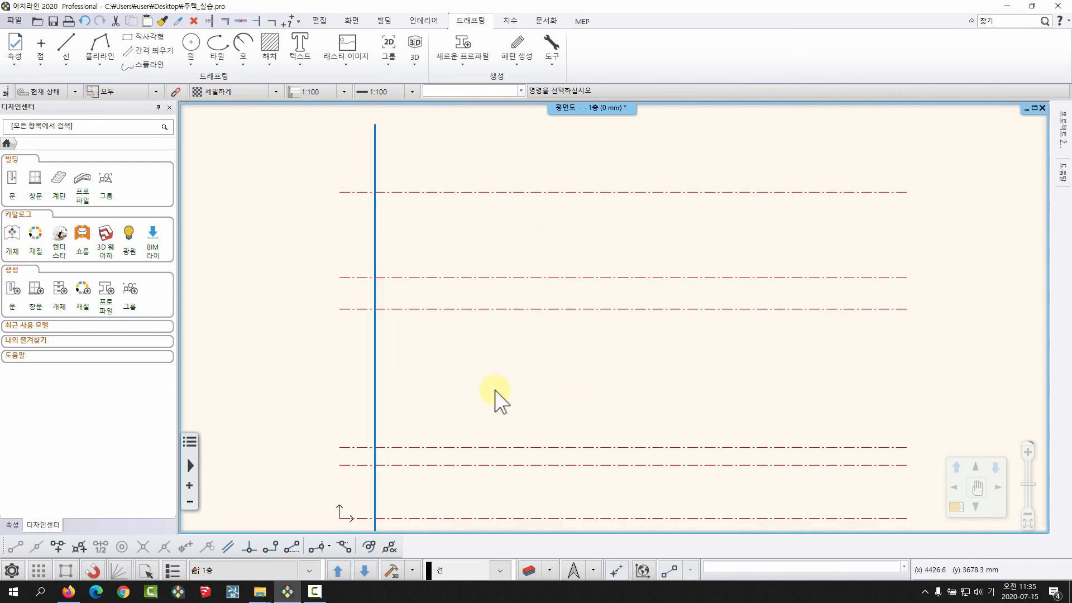
pyautogui.scroll(-2, 378, 311)
pyautogui.moveTo(378, 311)
pyautogui.mouseDown(button='middle')
pyautogui.moveTo(432, 297)
pyautogui.moveTo(420, 285)
pyautogui.moveTo(408, 316)
pyautogui.mouseUp(button='middle')
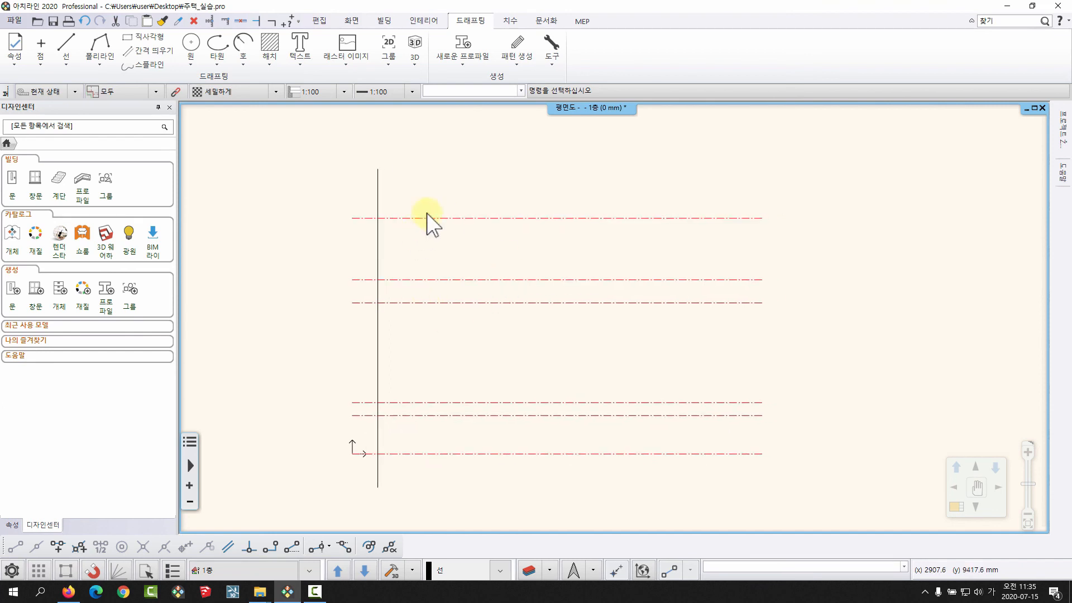
pyautogui.click(427, 216)
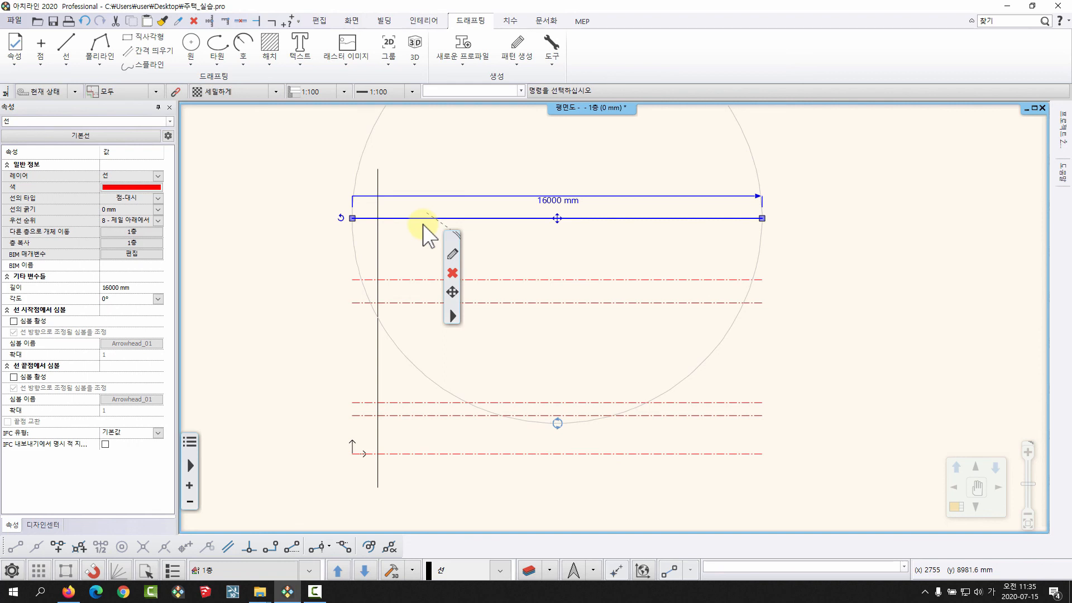
pyautogui.click(412, 279)
pyautogui.click(409, 302)
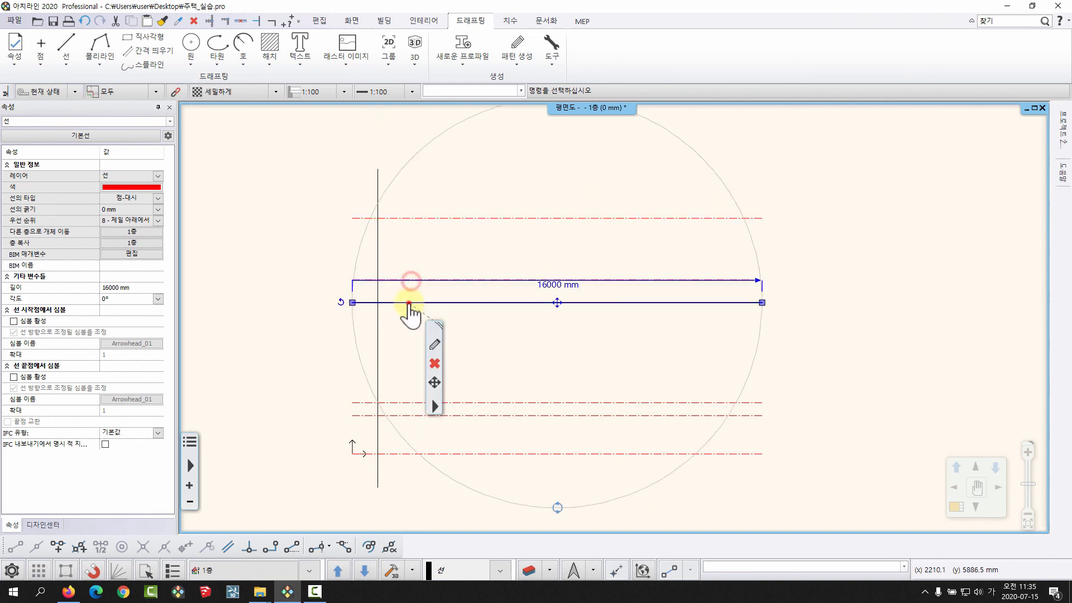
pyautogui.click(433, 218)
pyautogui.rightClick(433, 219)
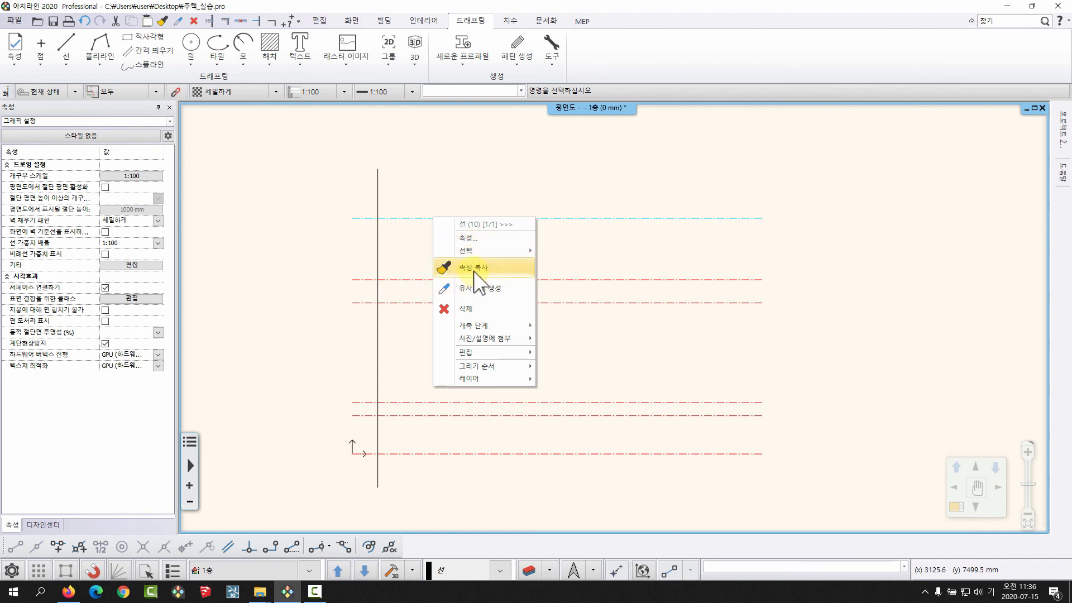
pyautogui.click(473, 270)
# - Copy the top red dash-dot line's properties (속성 복사) onto the vertical line, keeping length and end symbols excluded
pyautogui.click(414, 218)
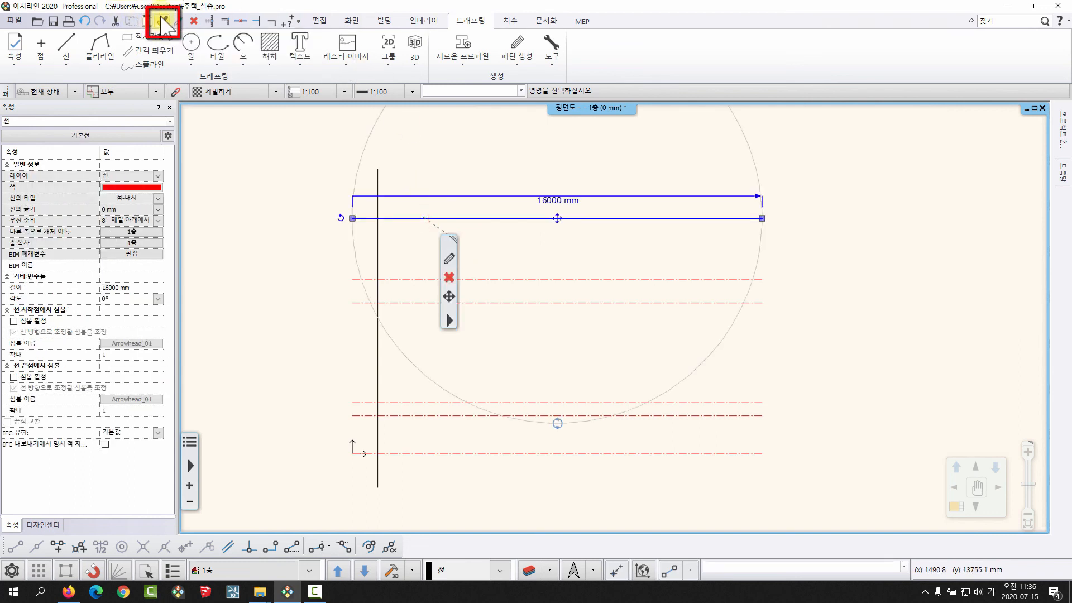
pyautogui.click(164, 21)
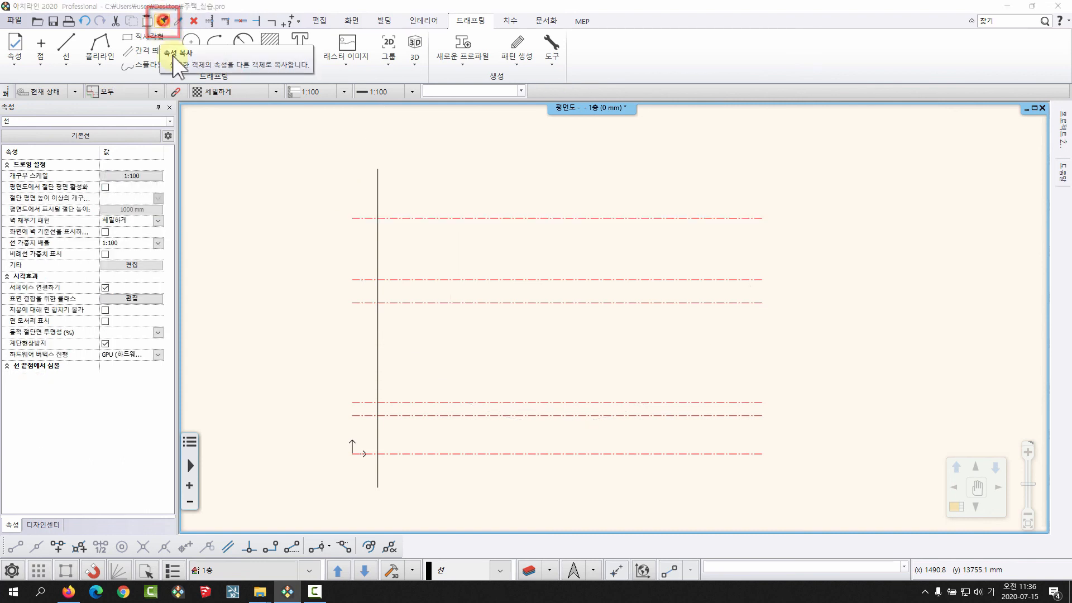
pyautogui.moveTo(481, 147); pyautogui.dragTo(523, 106)
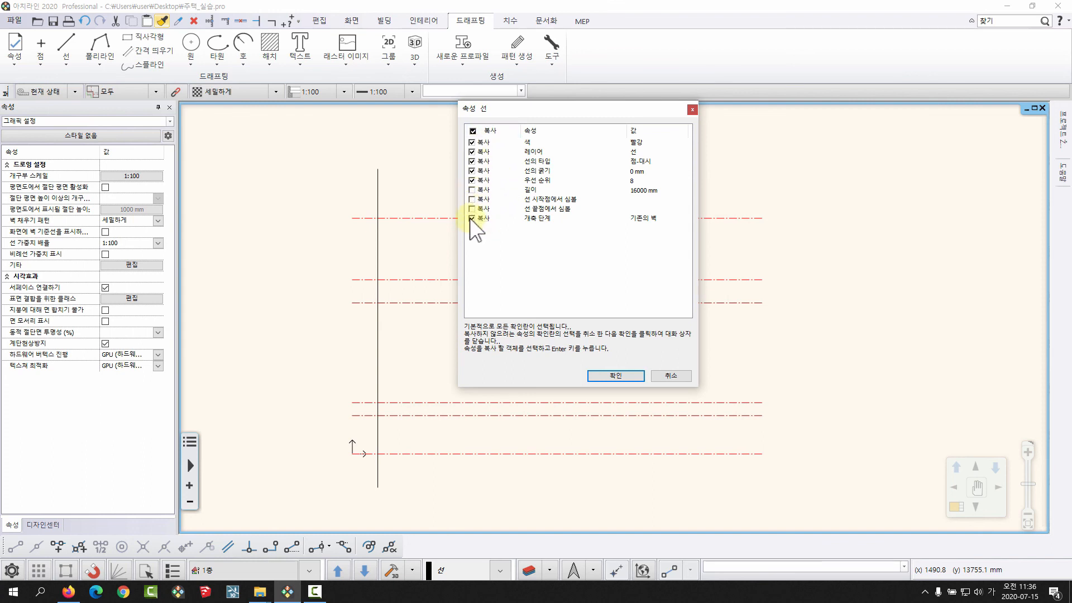
pyautogui.moveTo(509, 108); pyautogui.dragTo(545, 103)
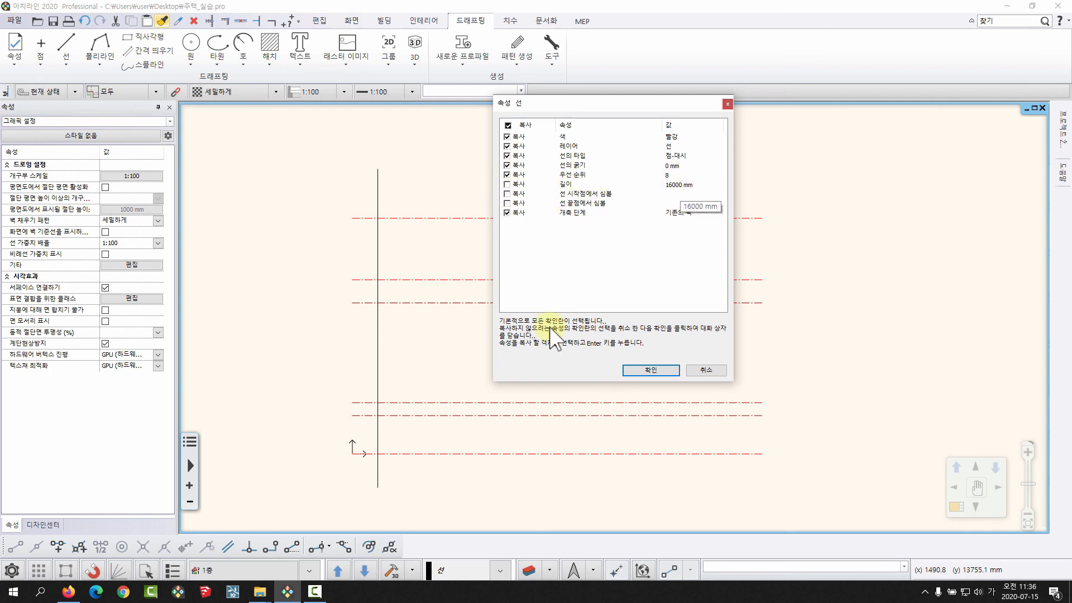
pyautogui.click(654, 370)
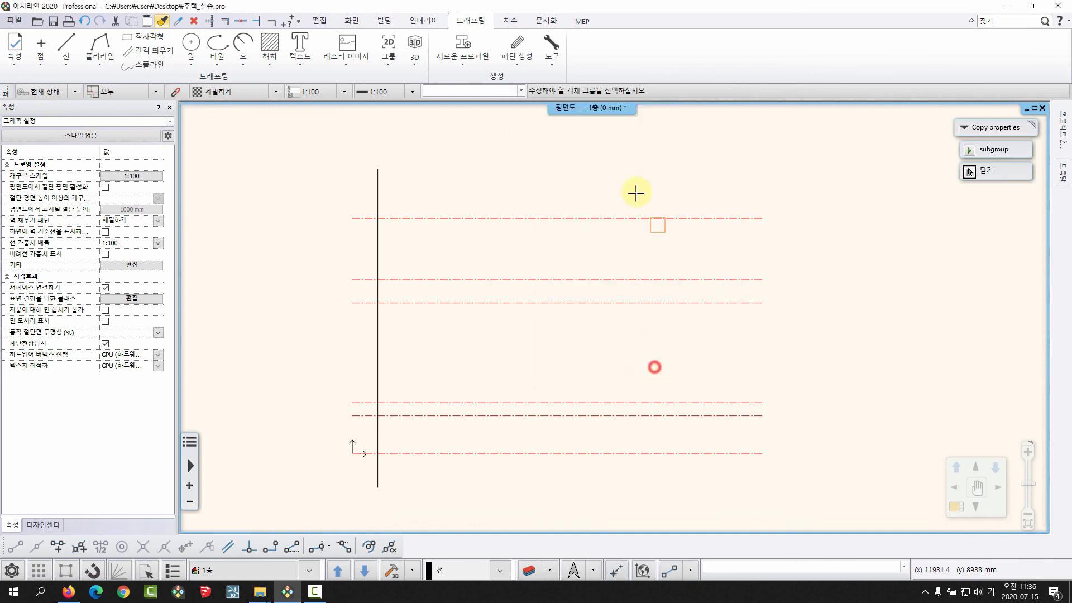
pyautogui.click(378, 194)
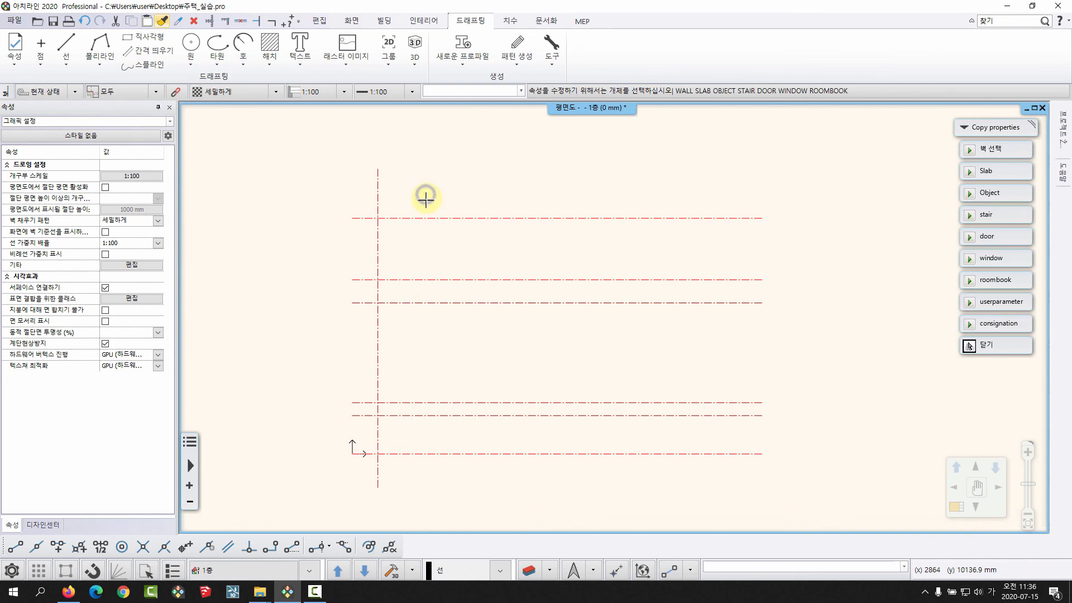
pyautogui.click(402, 243)
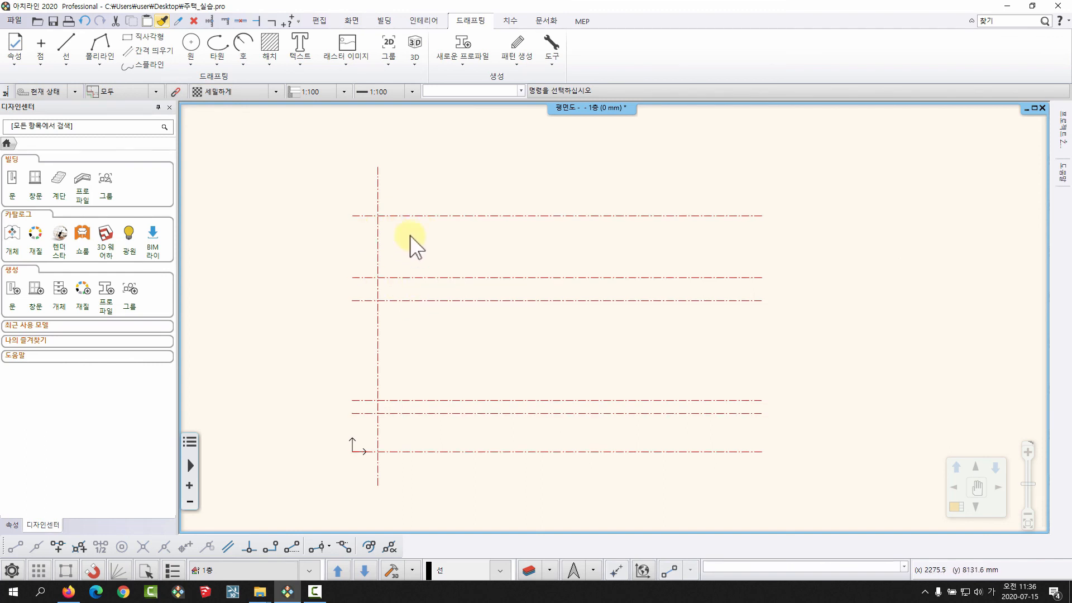
# - Offset (간격 띄우기) the vertical dash-dot line to the right, then offset that copy another 2100 mm to the right
pyautogui.scroll(-1, 379, 226)
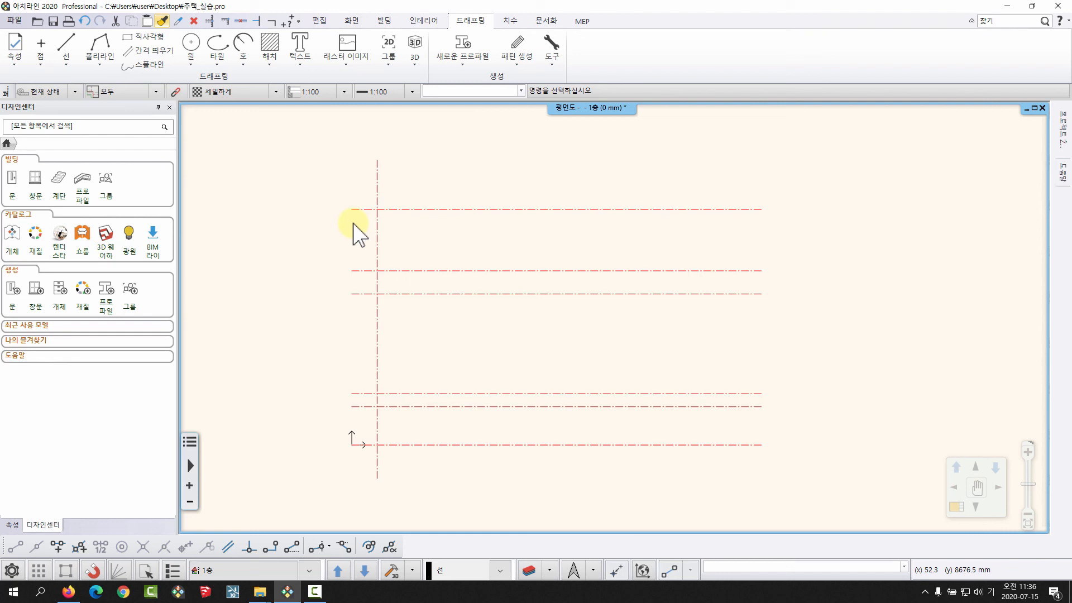
pyautogui.click(148, 52)
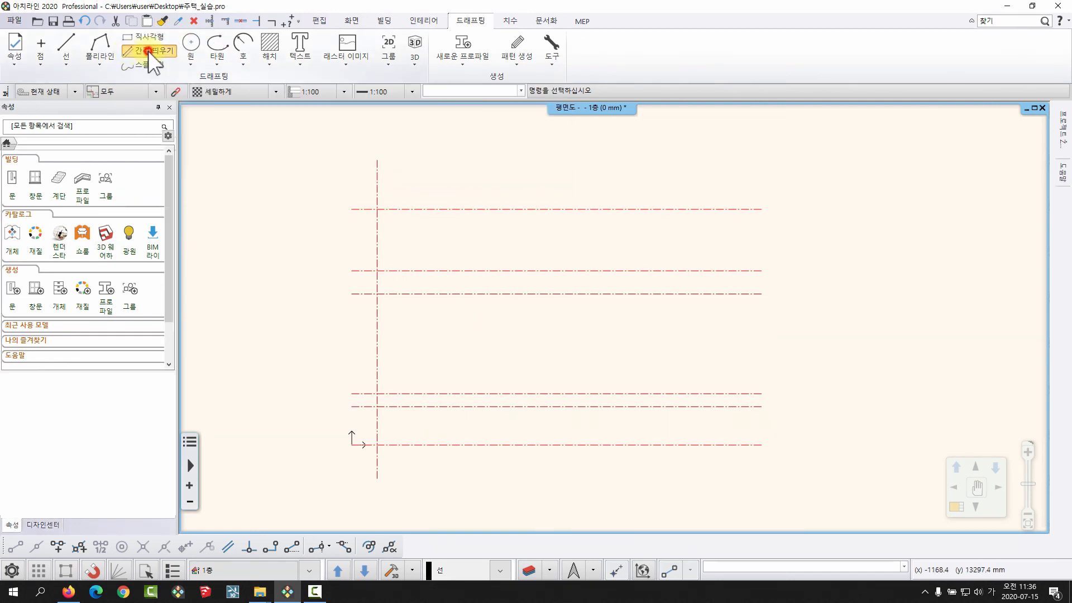
pyautogui.click(378, 179)
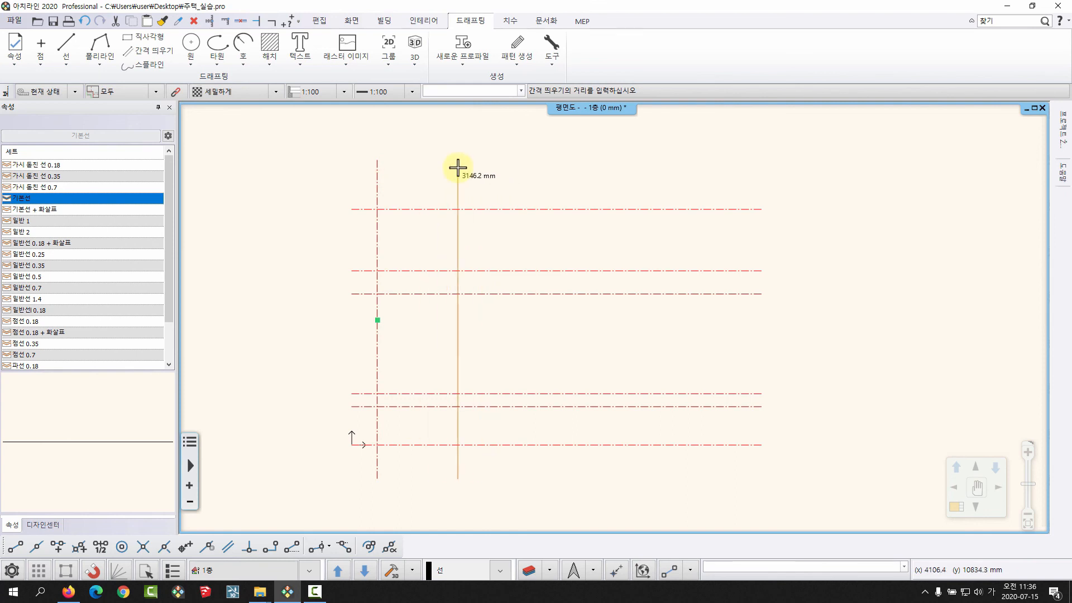
pyautogui.press('Return')
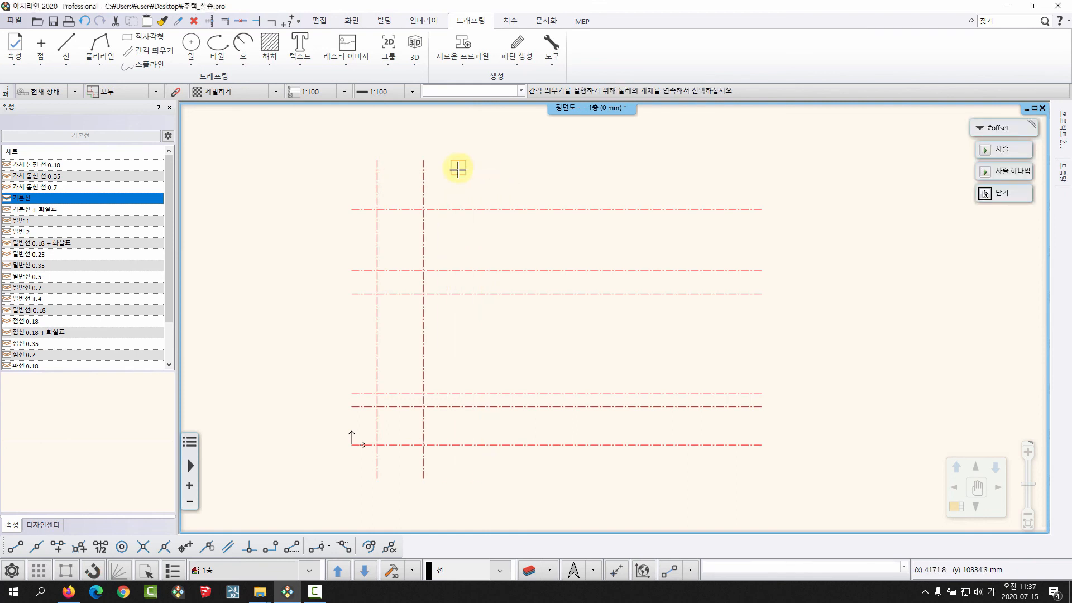
pyautogui.click(424, 175)
pyautogui.write('210')
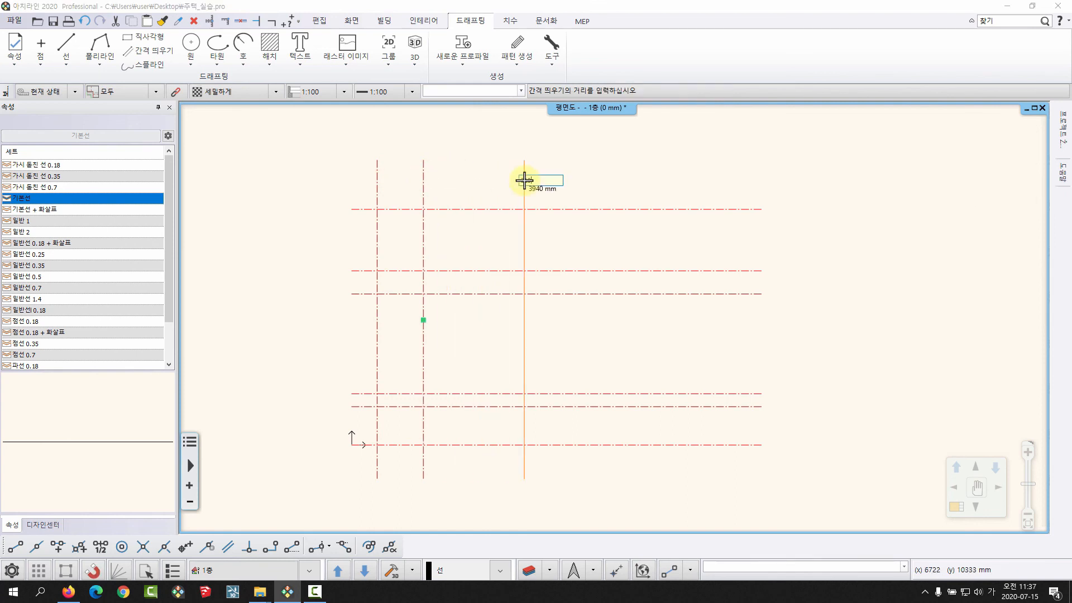
pyautogui.write('0')
pyautogui.press('Return')
# - Offset the third vertical line 4500 mm to the right, then offset the new line 1800 mm further right
pyautogui.click(477, 173)
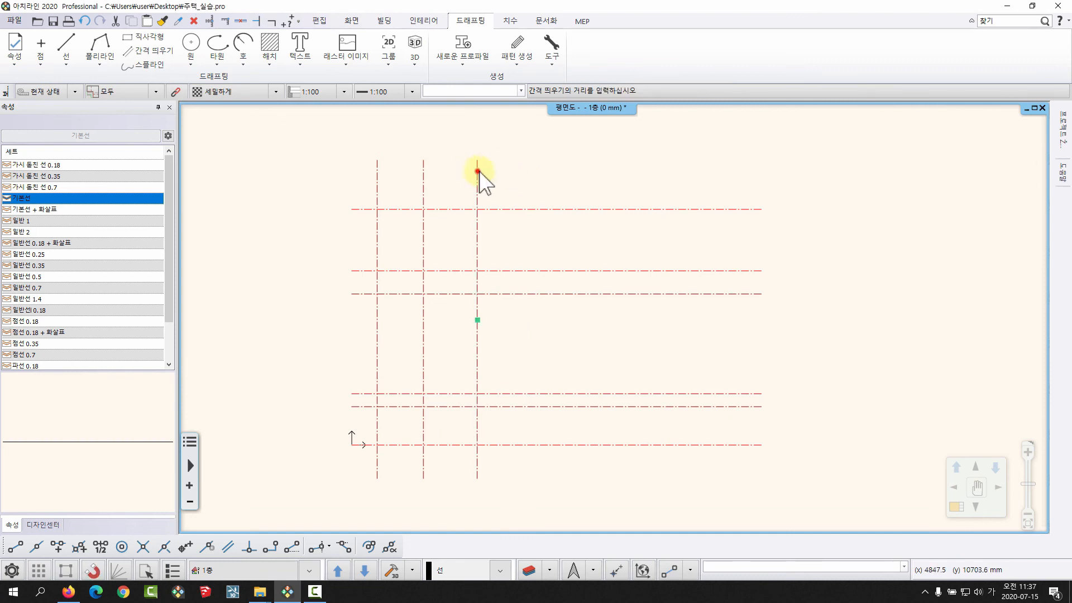
pyautogui.write('4500')
pyautogui.press('Return')
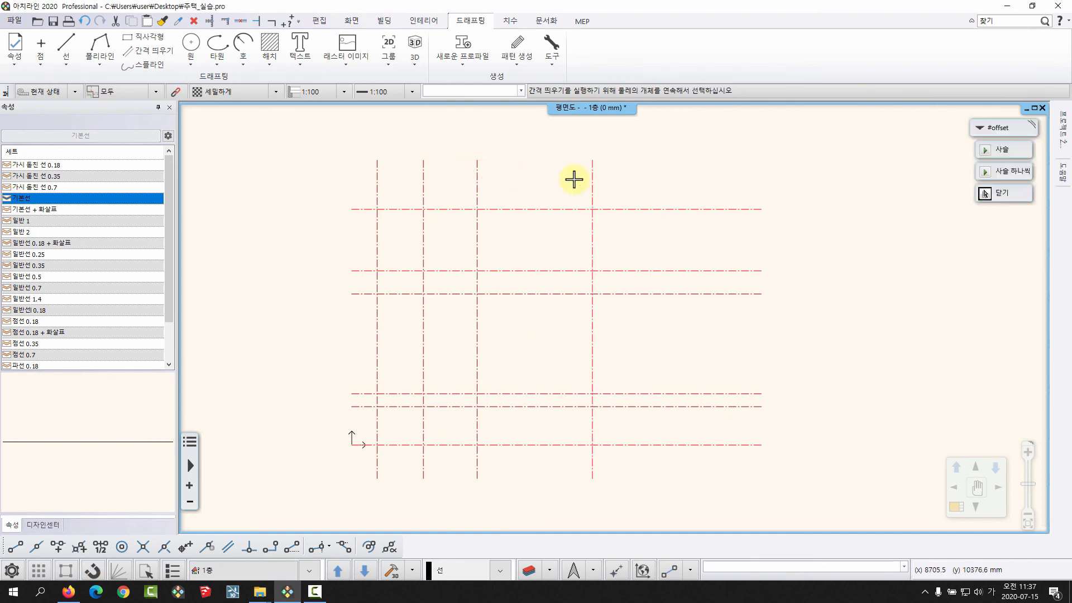
pyautogui.click(592, 175)
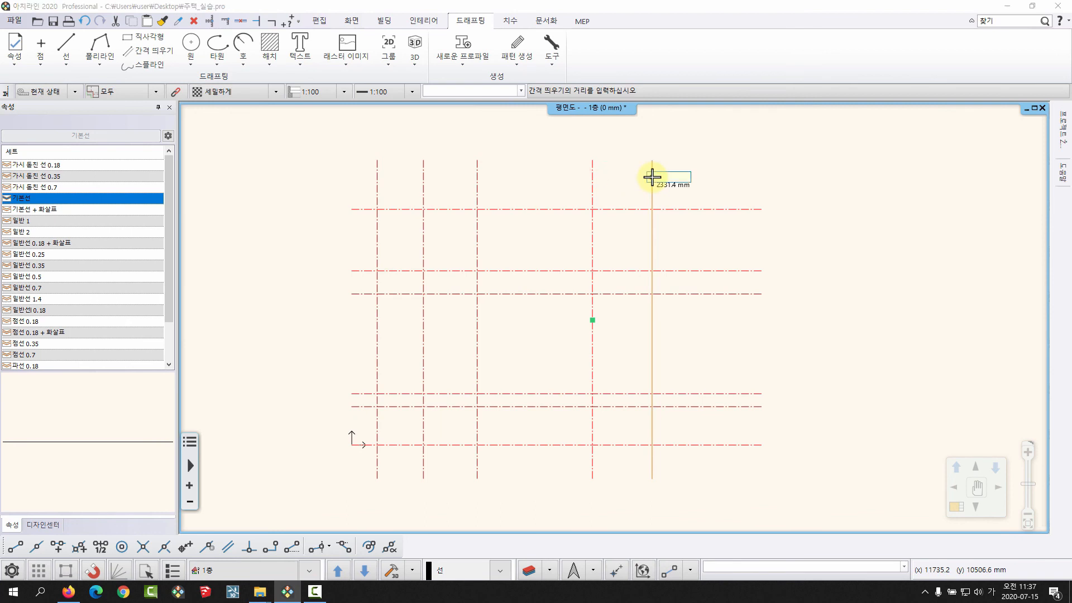
pyautogui.write('1800')
pyautogui.press('Return')
# - Offset the rightmost vertical line 3300 mm to the right and end the Offset command
pyautogui.click(643, 175)
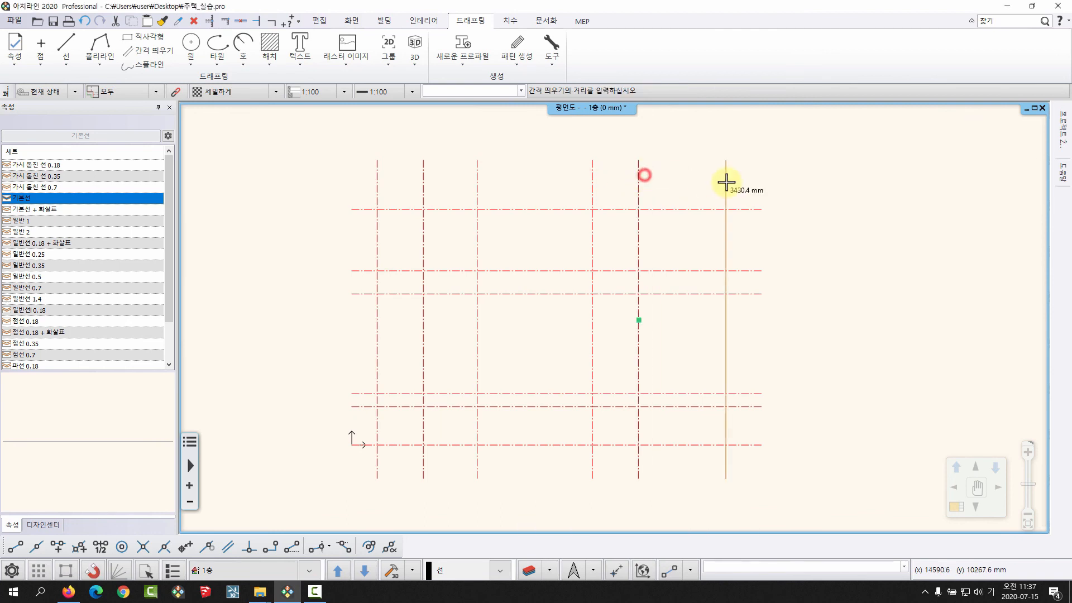
pyautogui.write('3300')
pyautogui.press('Return')
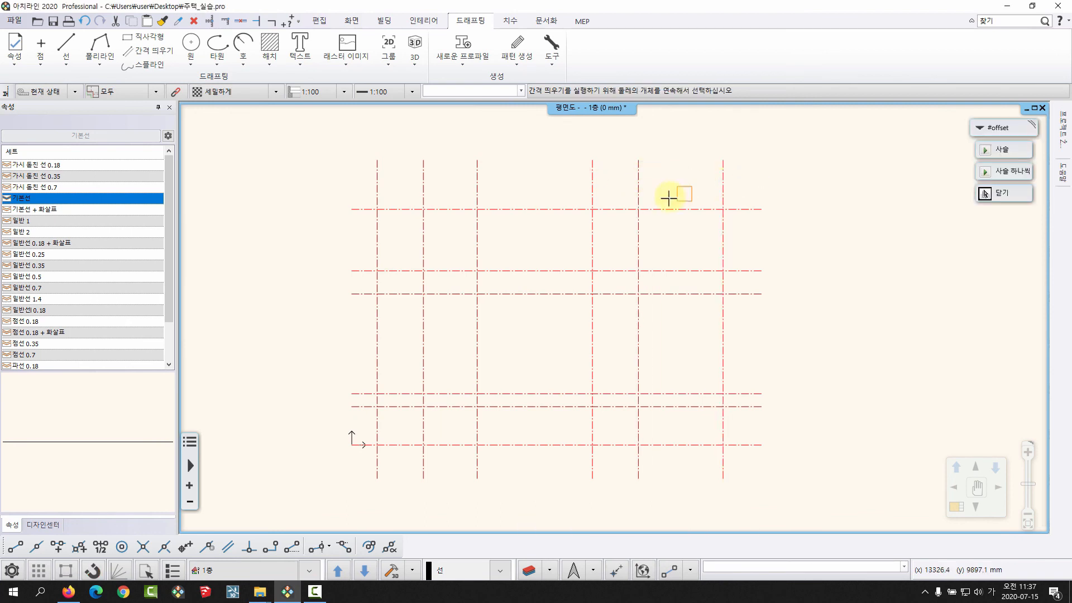
pyautogui.rightClick(496, 182)
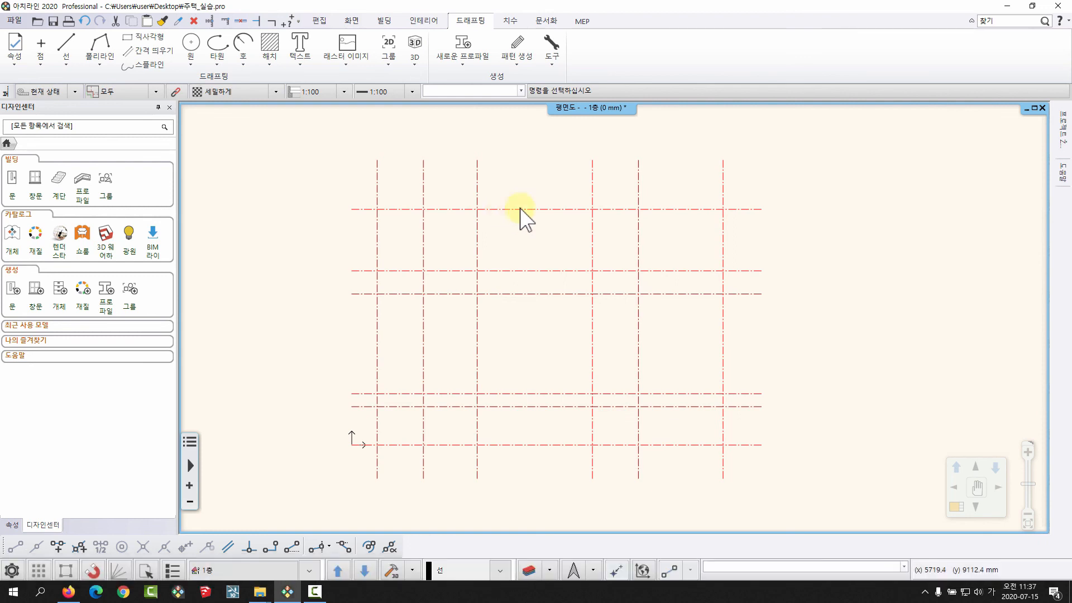
pyautogui.moveTo(602, 286); pyautogui.dragTo(586, 289, button='middle')
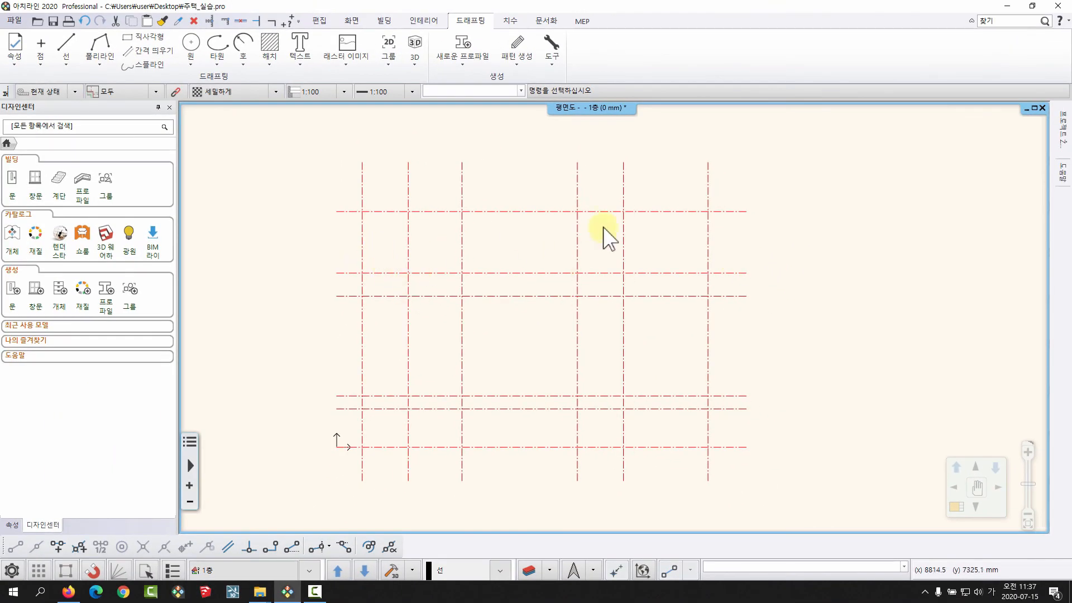
pyautogui.moveTo(552, 282); pyautogui.dragTo(550, 278, button='middle')
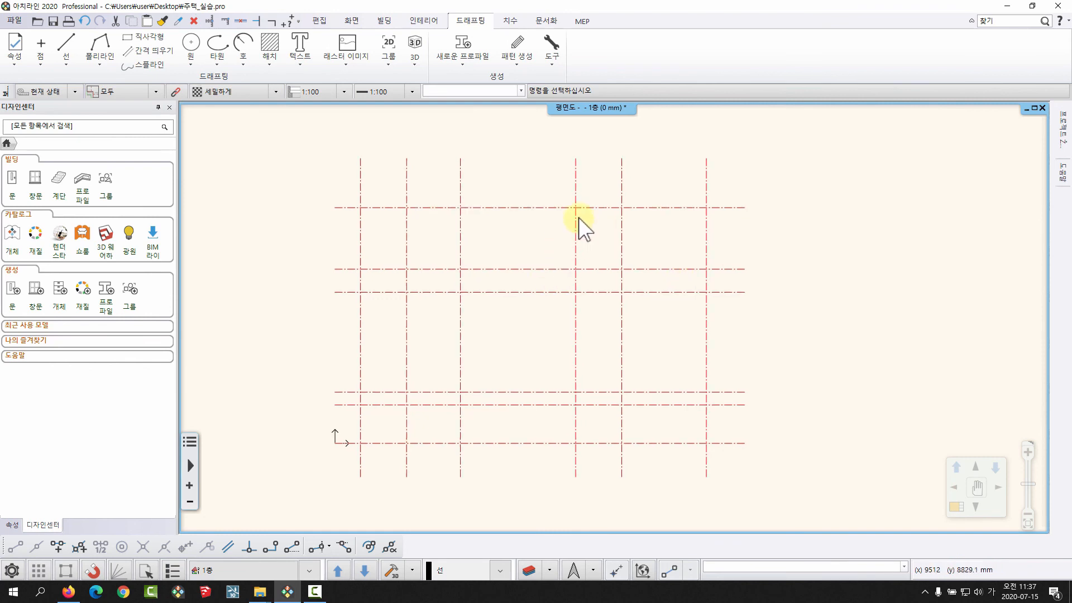
pyautogui.moveTo(711, 206); pyautogui.dragTo(695, 204, button='middle')
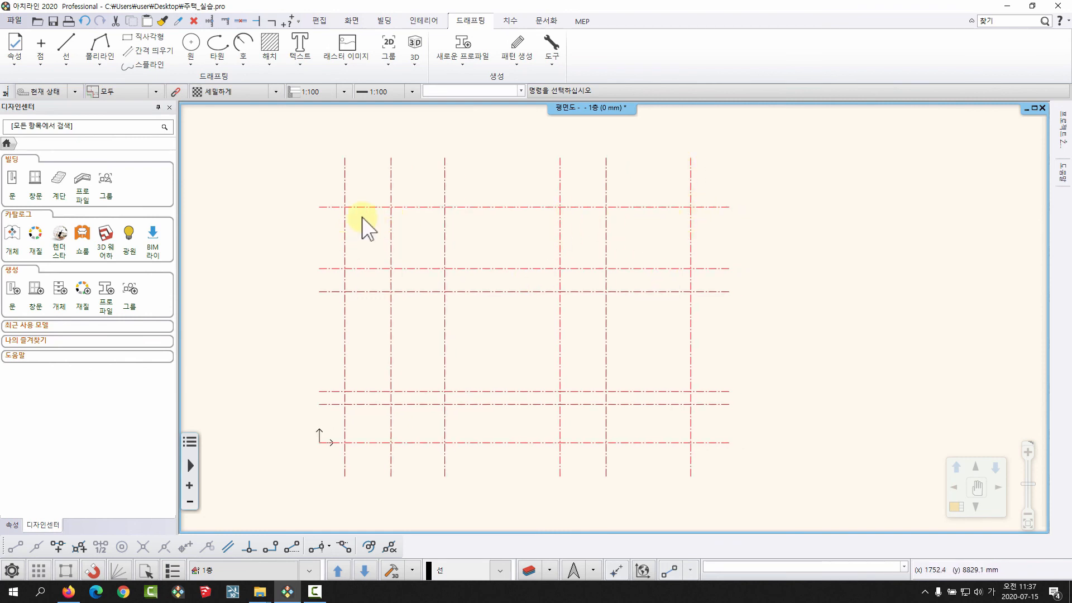
# - Try selection windows across the upper ends of the vertical lines and around the three upper horizontal lines, clearing the selection each time
pyautogui.moveTo(763, 139); pyautogui.dragTo(315, 178)
pyautogui.moveTo(744, 143); pyautogui.dragTo(330, 162)
pyautogui.press('Escape')
pyautogui.moveTo(222, 121); pyautogui.dragTo(825, 344)
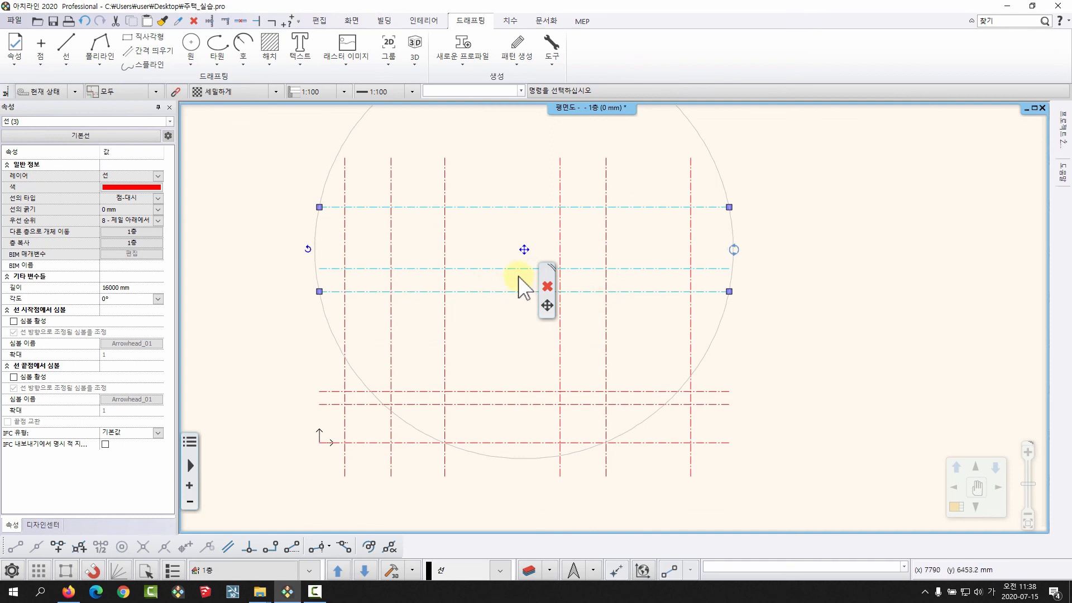
pyautogui.press('Escape')
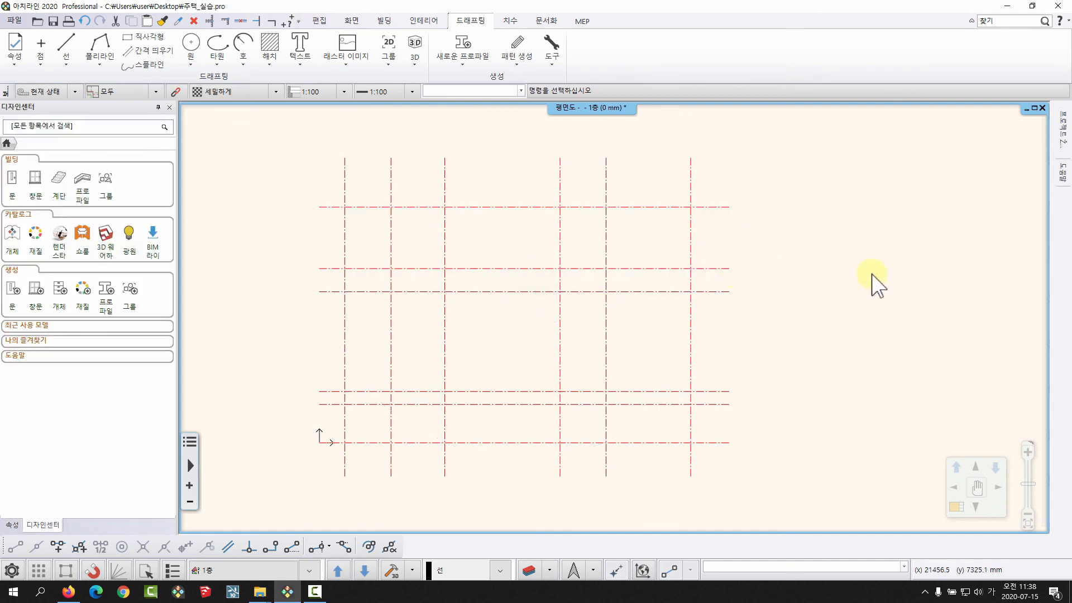
# - Try a crossing selection window over two inner horizontal lines and the three rightmost vertical lines, and clear the selection
pyautogui.moveTo(794, 356); pyautogui.dragTo(513, 319)
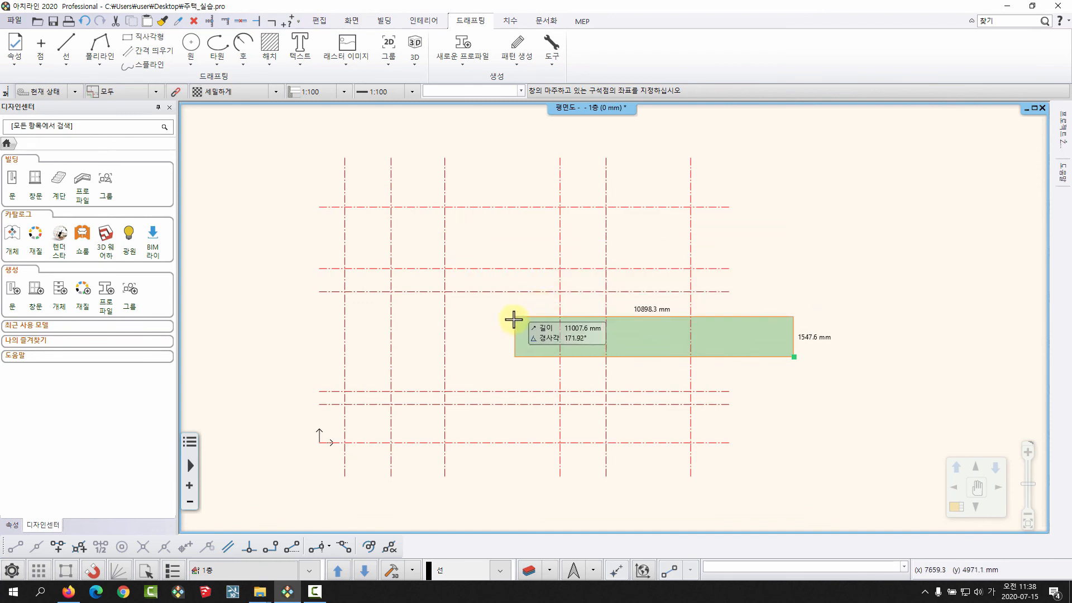
pyautogui.click(515, 246)
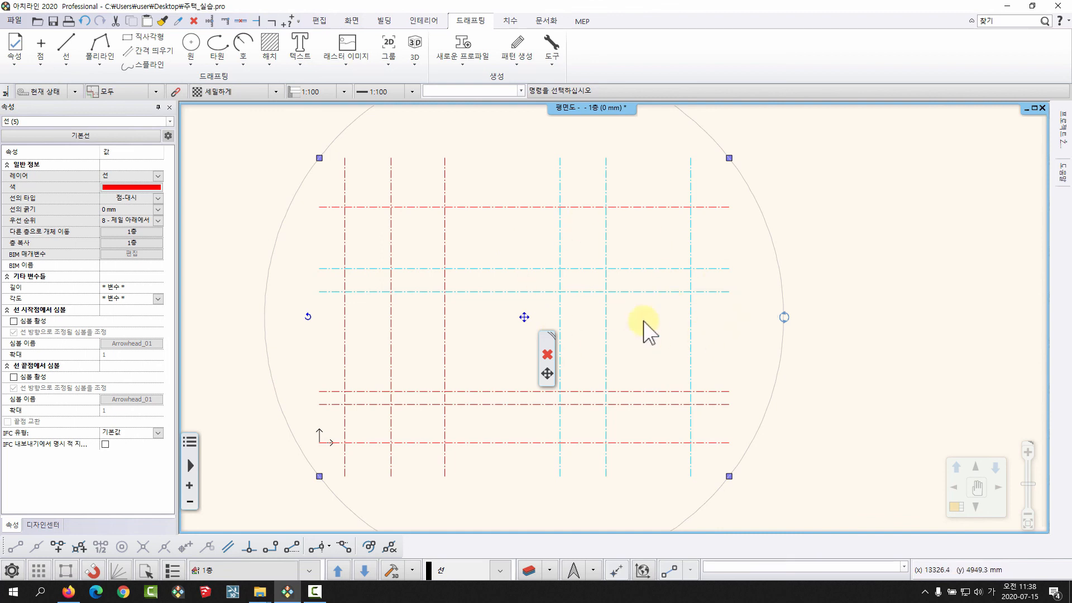
pyautogui.press('Escape')
# - Select all six vertical lines with a crossing window and move (이동) them about 189 mm horizontally to the right
pyautogui.click(733, 161)
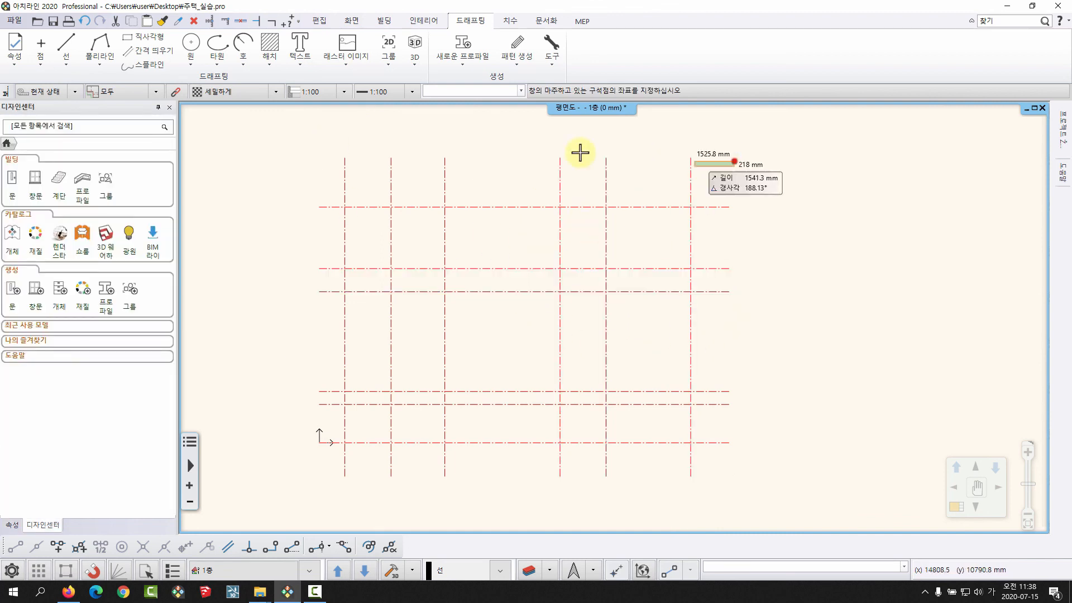
pyautogui.click(305, 172)
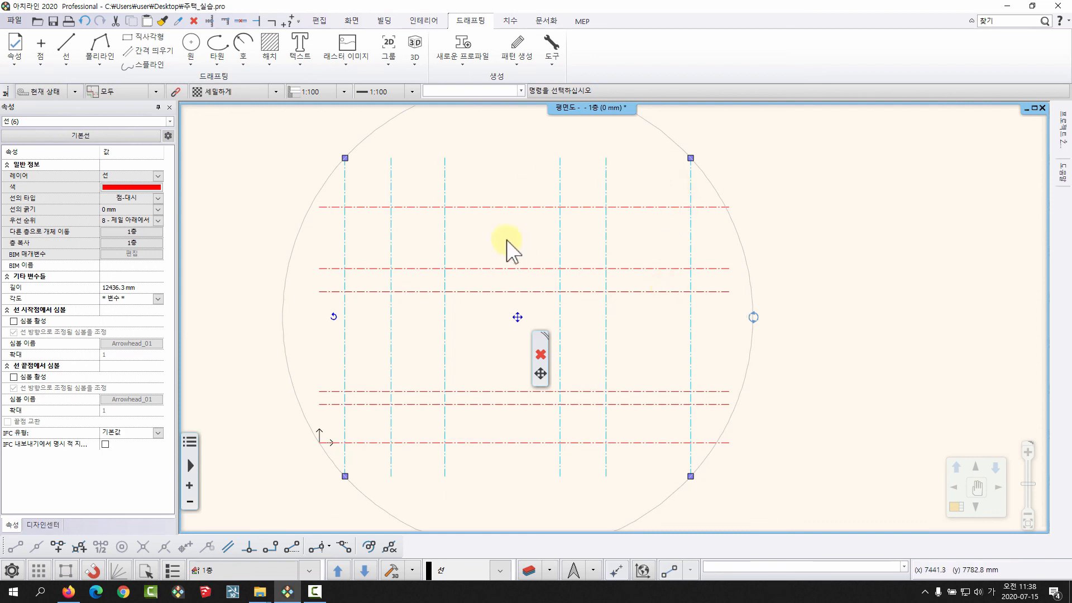
pyautogui.click(517, 323)
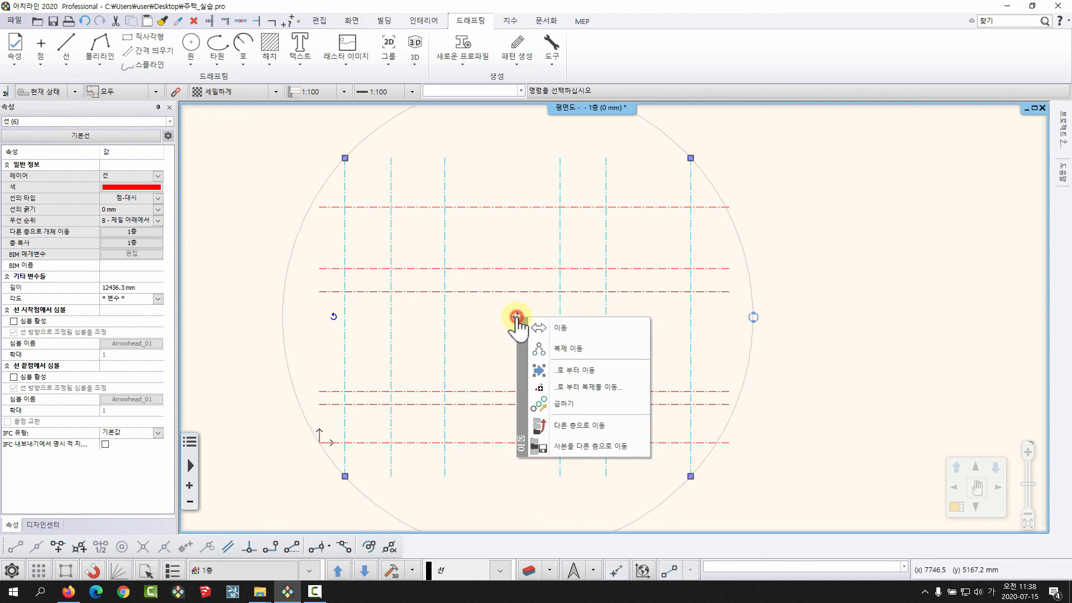
pyautogui.click(572, 329)
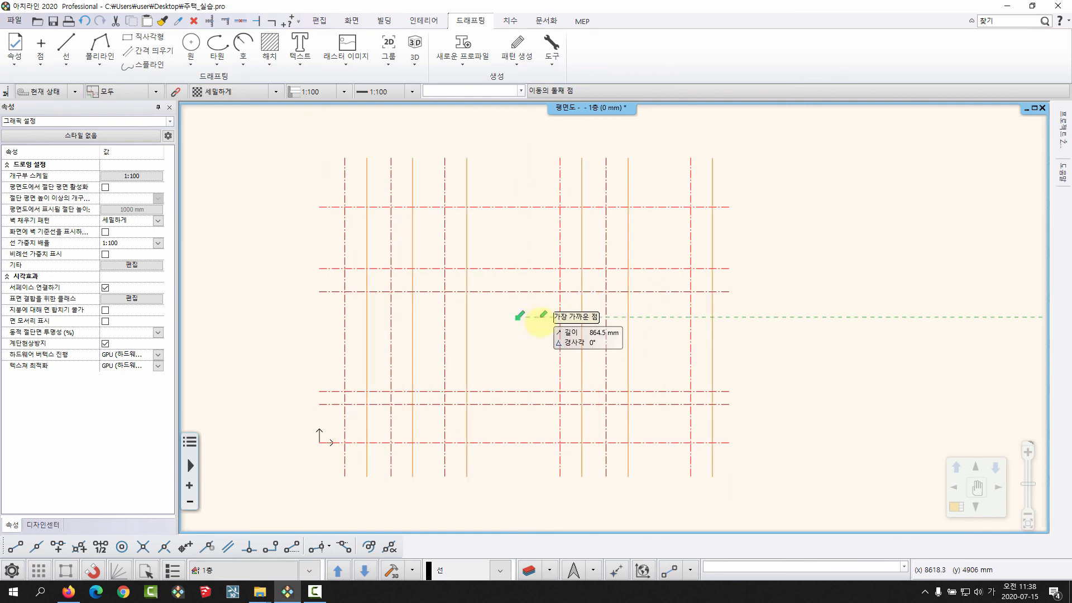
pyautogui.press('shift')
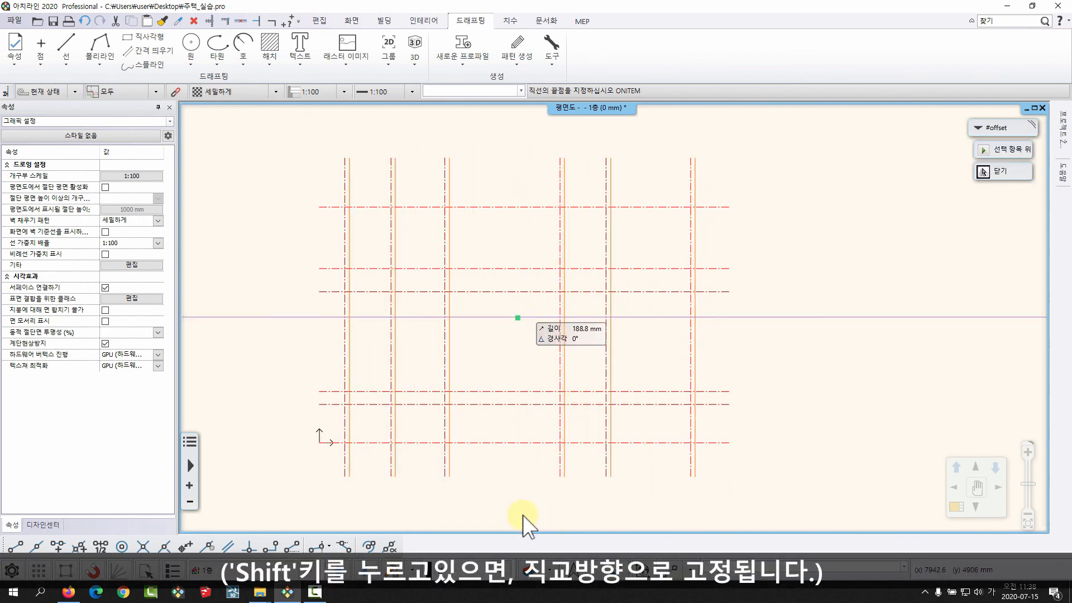
pyautogui.click(523, 515)
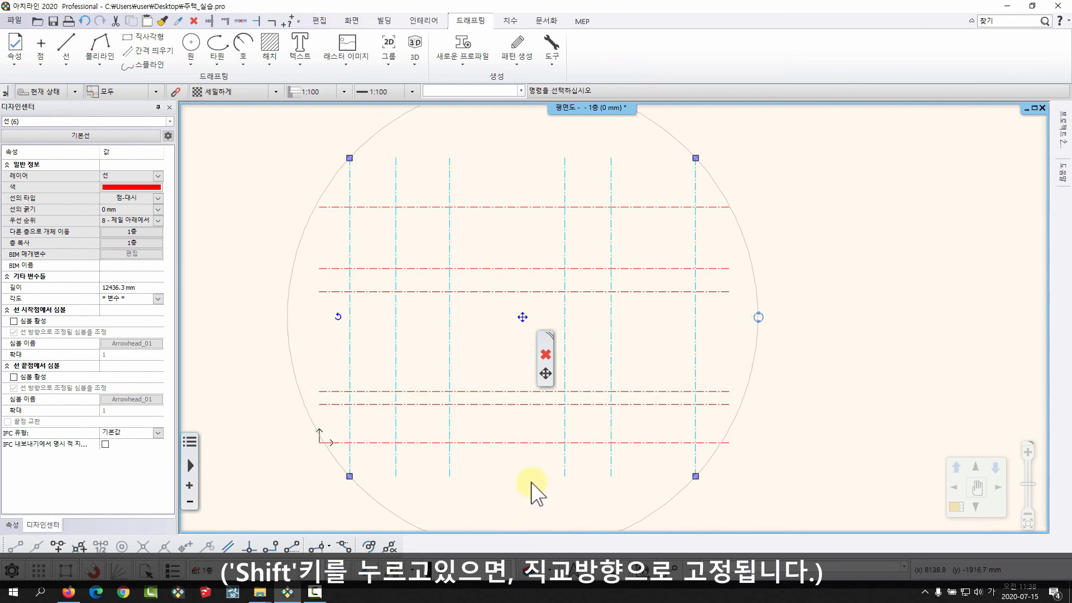
pyautogui.click(531, 490)
pyautogui.moveTo(577, 285)
pyautogui.mouseDown(button='middle')
pyautogui.moveTo(584, 313)
pyautogui.moveTo(594, 286)
pyautogui.mouseUp(button='middle')
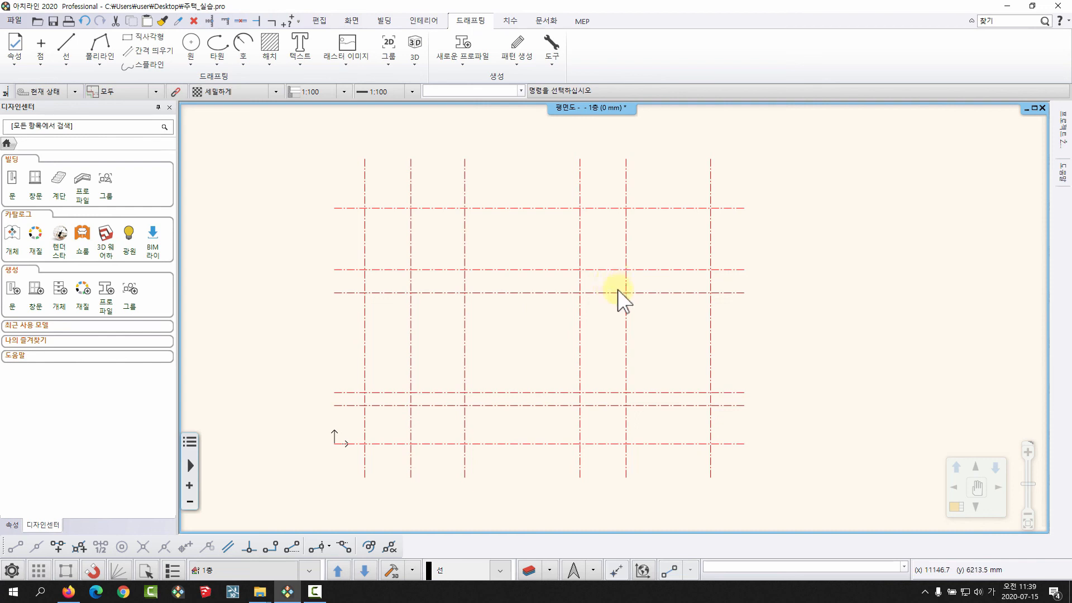
pyautogui.moveTo(617, 299); pyautogui.dragTo(613, 287, button='middle')
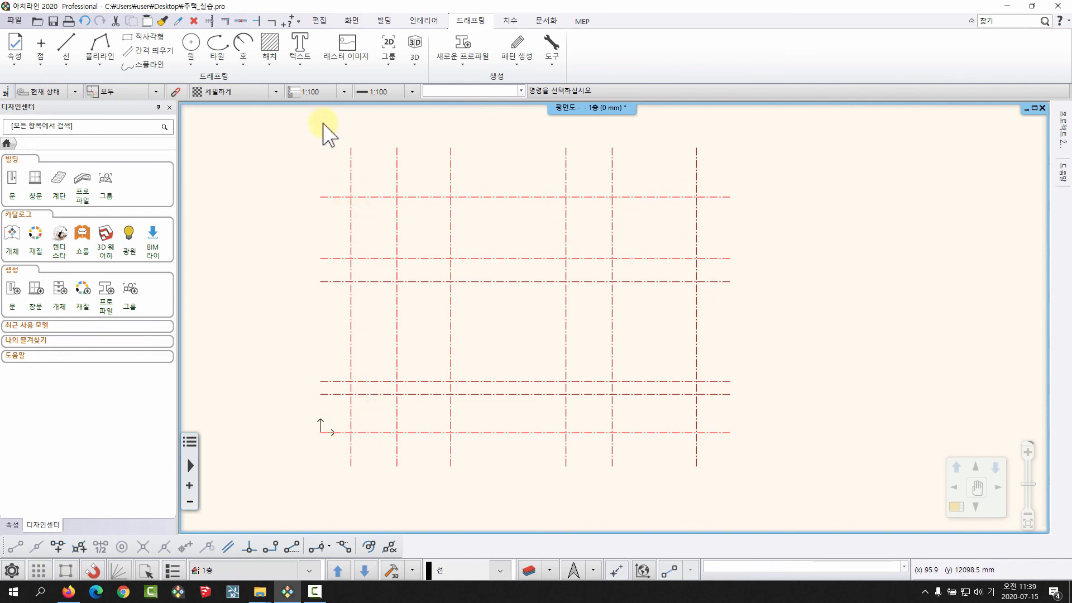
# - Turn on object snap and draw a 13500 by 9200 mm rectangle between the lower-left and upper-right outer grid intersections
pyautogui.click(137, 38)
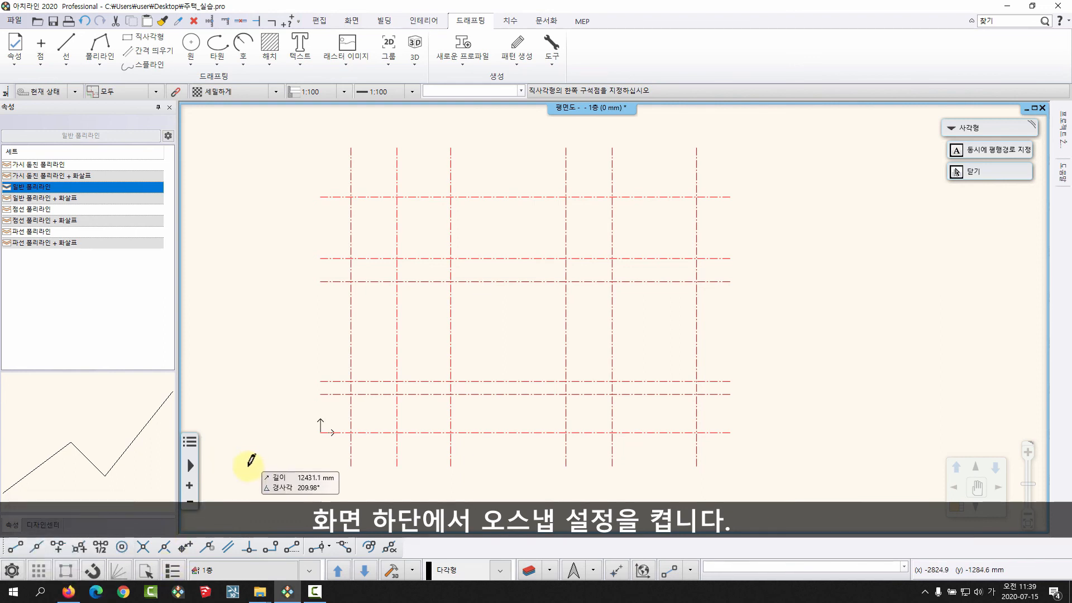
pyautogui.click(93, 570)
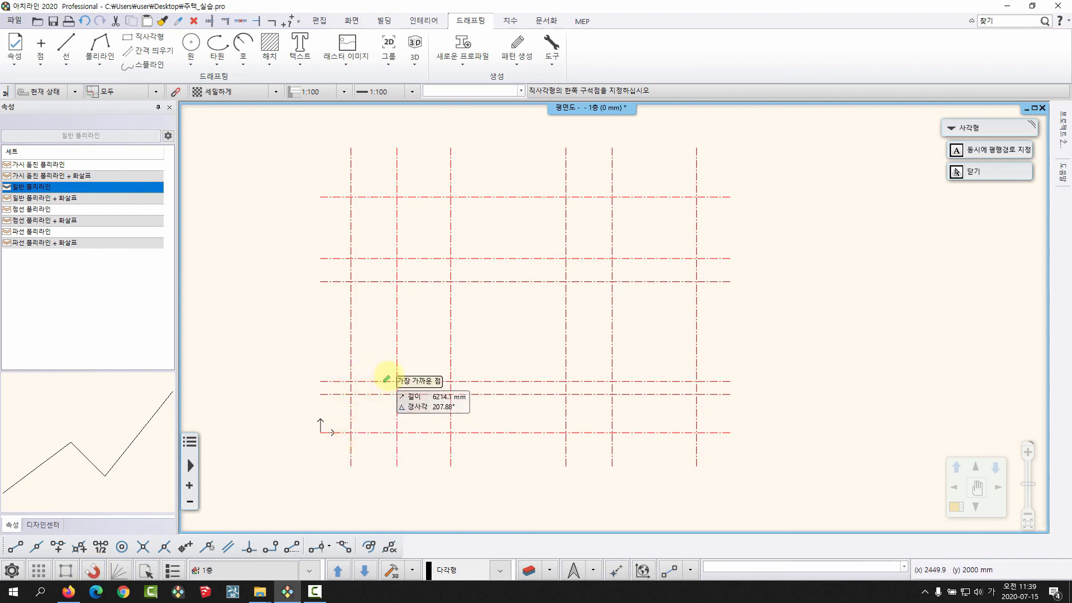
pyautogui.click(351, 432)
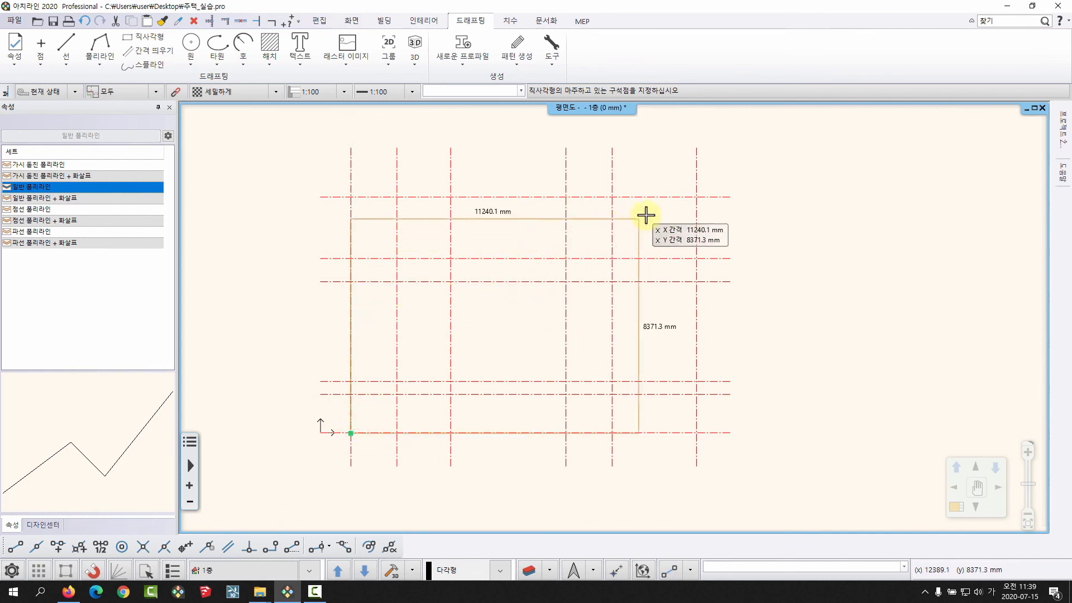
pyautogui.click(696, 197)
pyautogui.press('Escape')
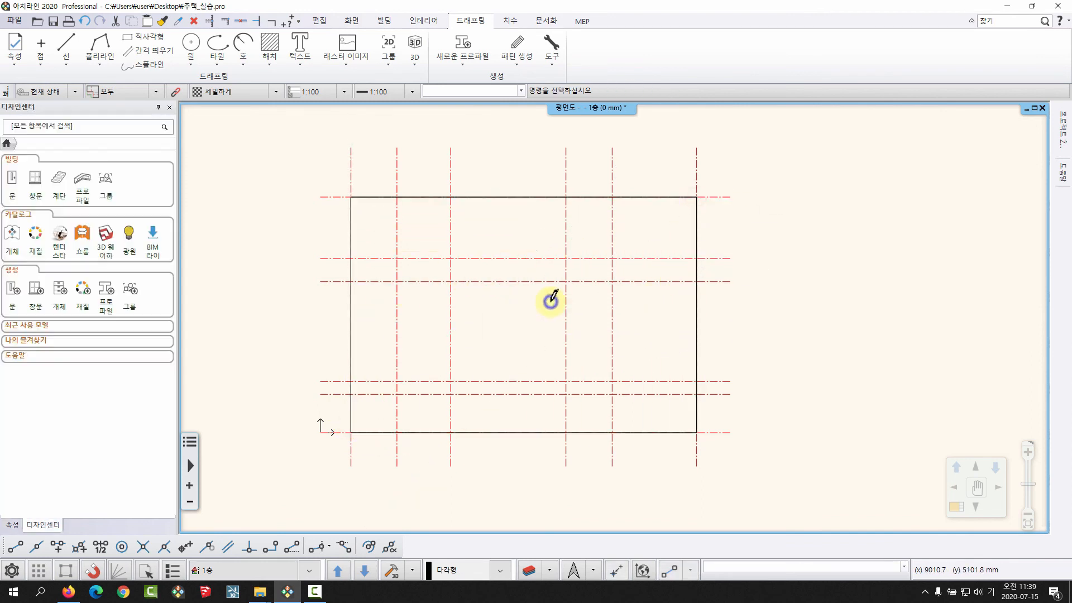
# - Offset all edges of the rectangle (전체 간격 띄우기) outward by 1000 mm and clear the selection
pyautogui.click(579, 195)
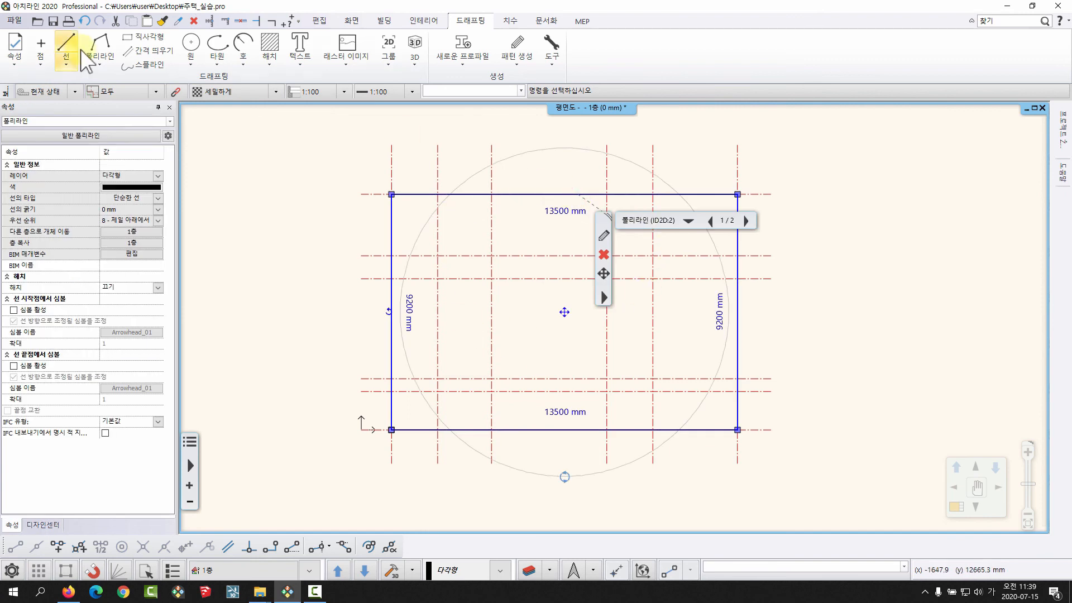
pyautogui.moveTo(494, 218); pyautogui.dragTo(521, 246, button='middle')
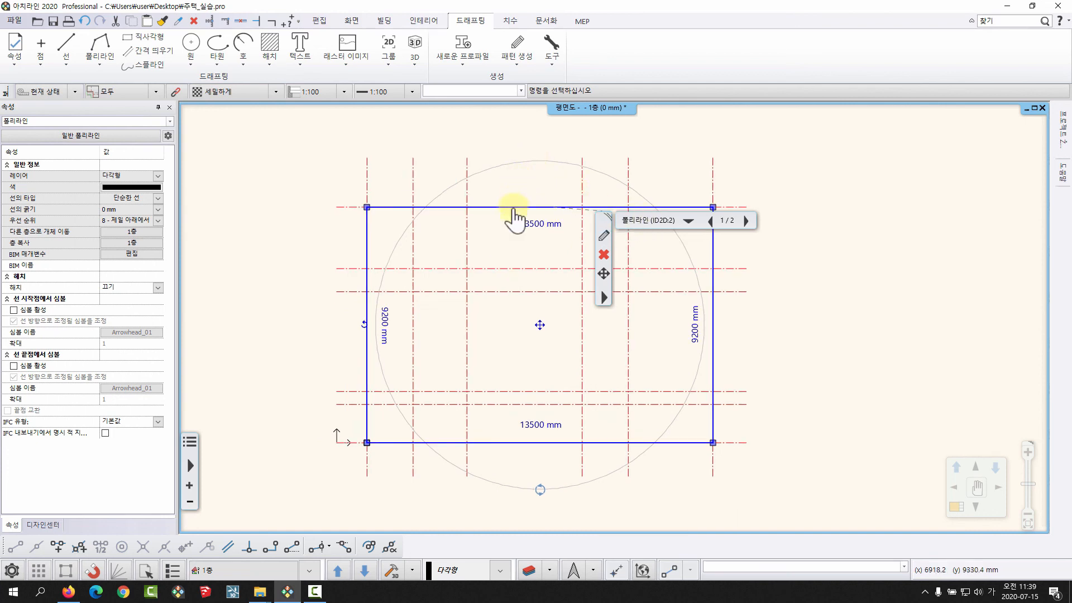
pyautogui.click(448, 275)
pyautogui.click(445, 268)
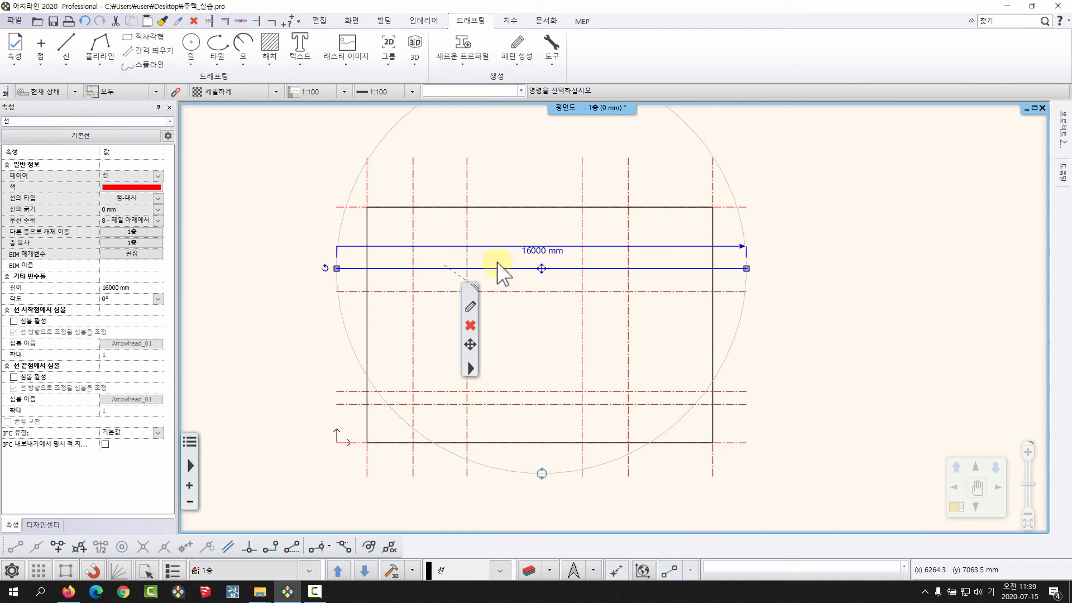
pyautogui.click(535, 208)
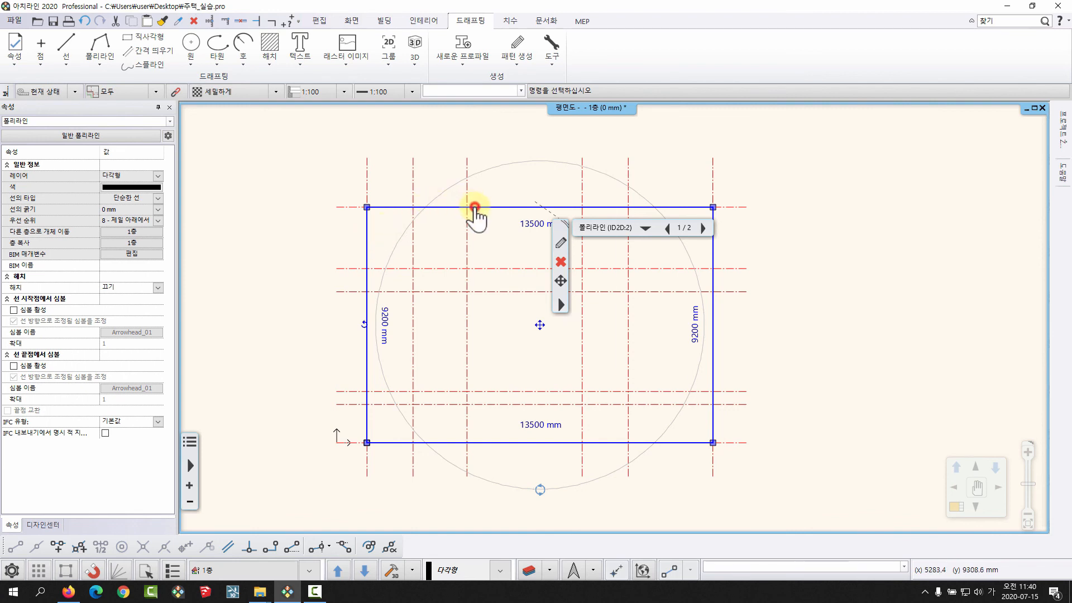
pyautogui.click(475, 208)
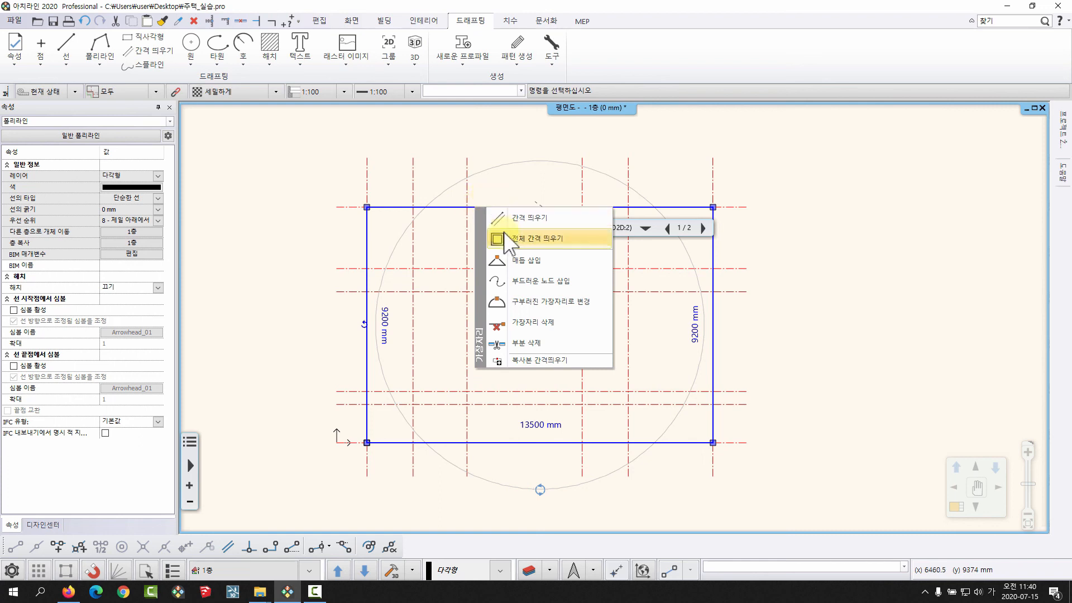
pyautogui.click(558, 246)
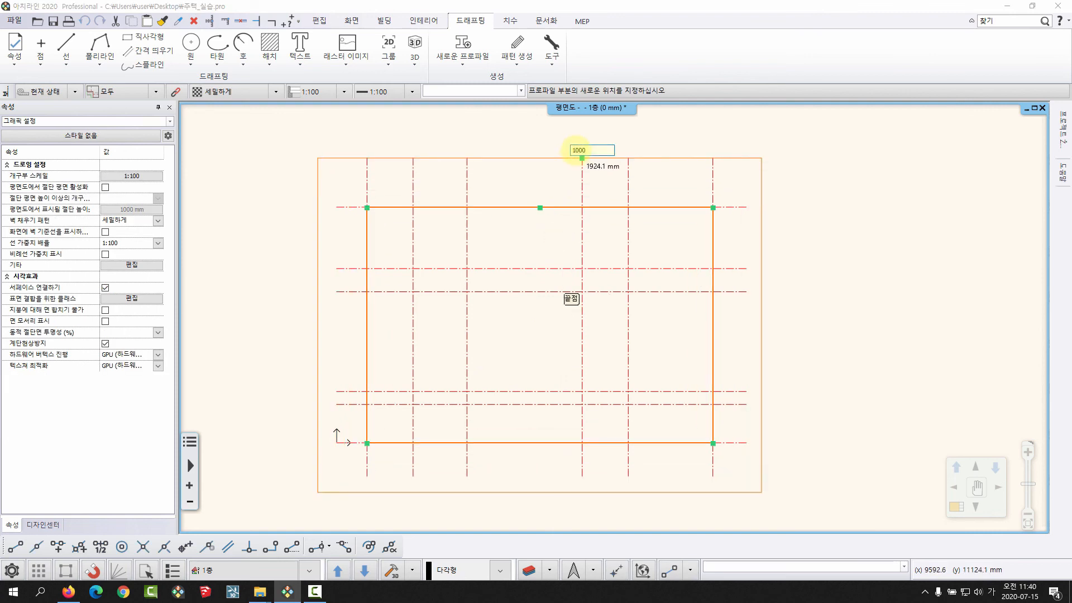
pyautogui.press('Return')
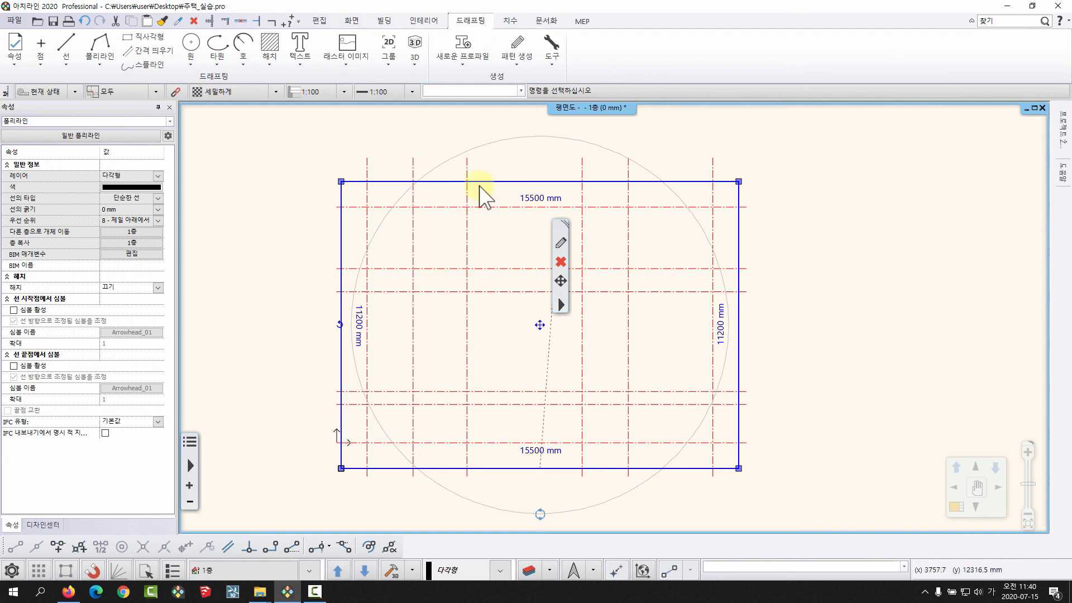
pyautogui.press('Escape')
# - Shorten the second horizontal line from the top with 길이 변경 so its right end lies between the last two vertical lines
pyautogui.moveTo(540, 235); pyautogui.dragTo(532, 247, button='middle')
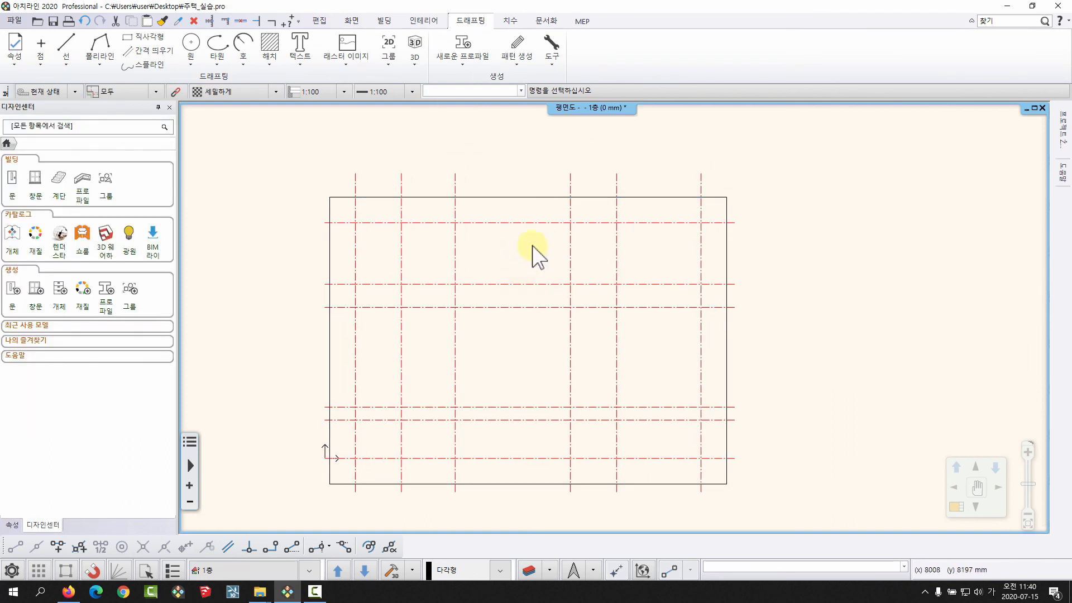
pyautogui.scroll(3, 426, 246)
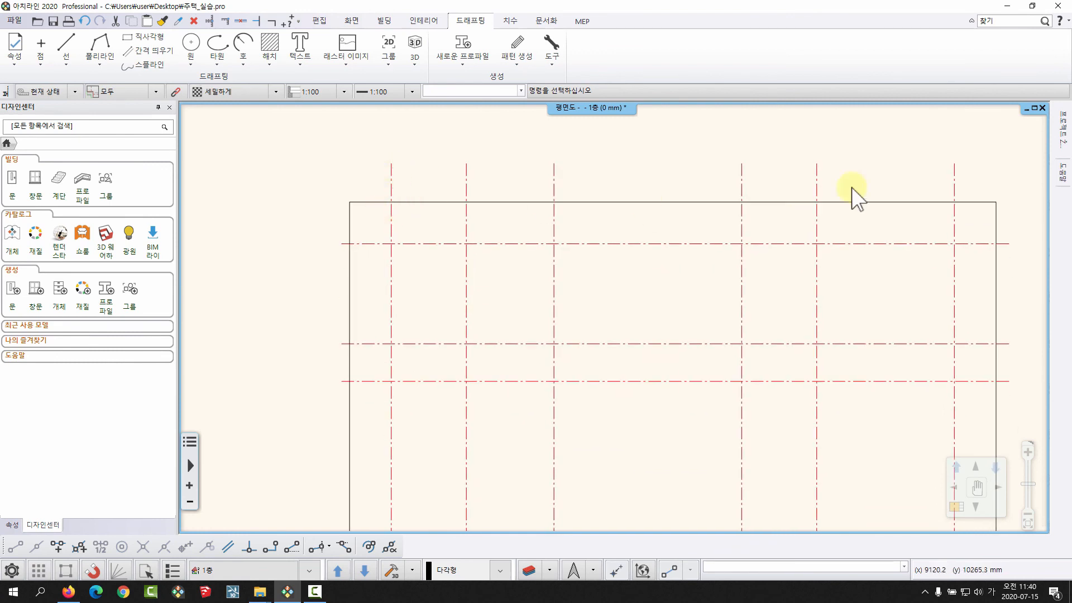
pyautogui.scroll(-2, 826, 283)
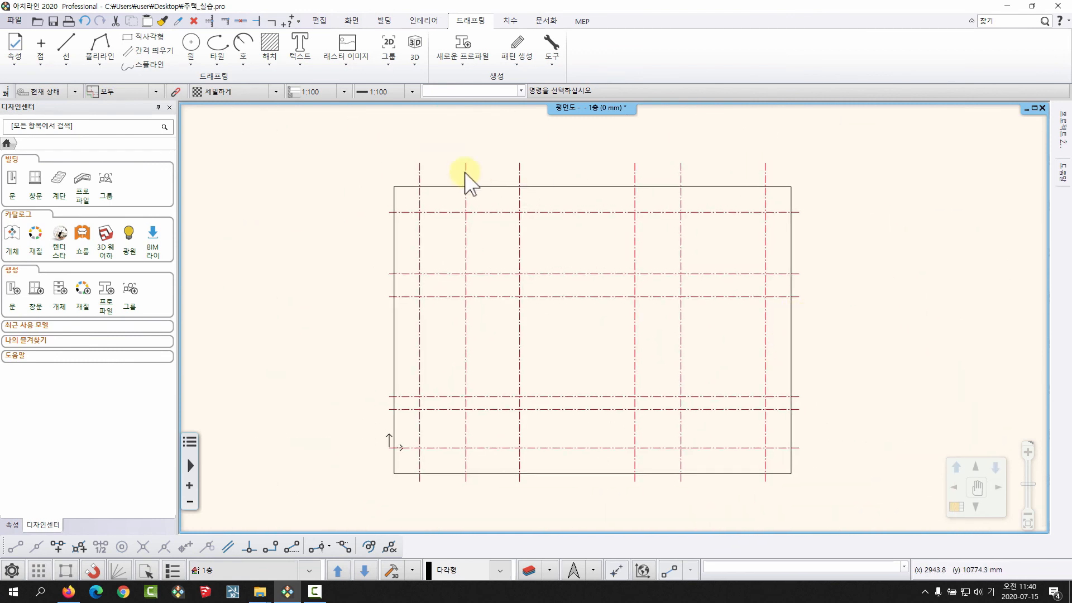
pyautogui.moveTo(683, 268)
pyautogui.mouseDown(button='middle')
pyautogui.moveTo(659, 279)
pyautogui.moveTo(709, 230)
pyautogui.mouseUp(button='middle')
pyautogui.scroll(1, 673, 273)
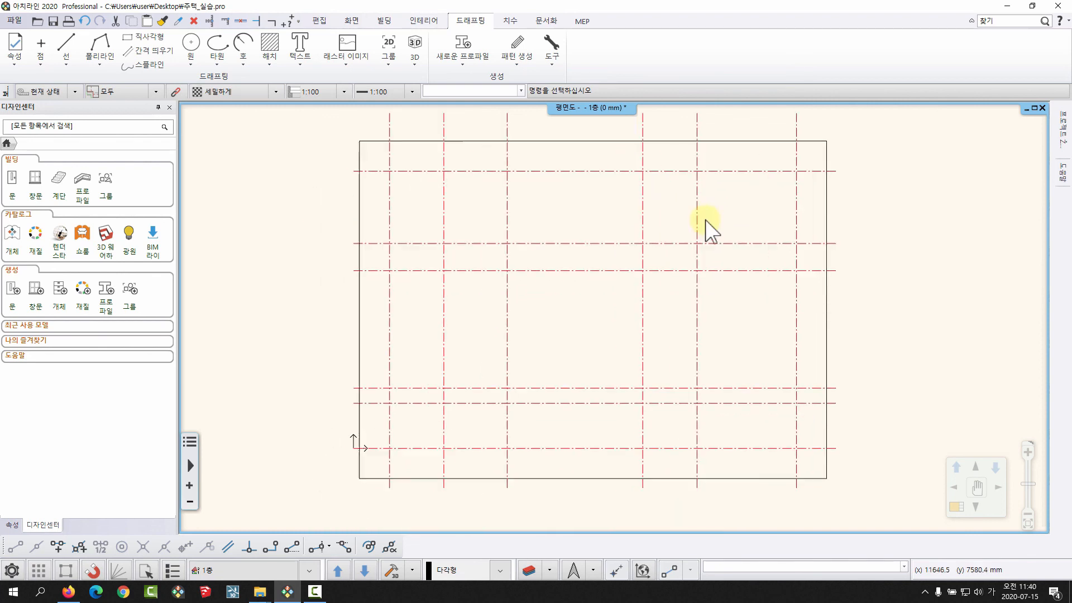
pyautogui.click(586, 244)
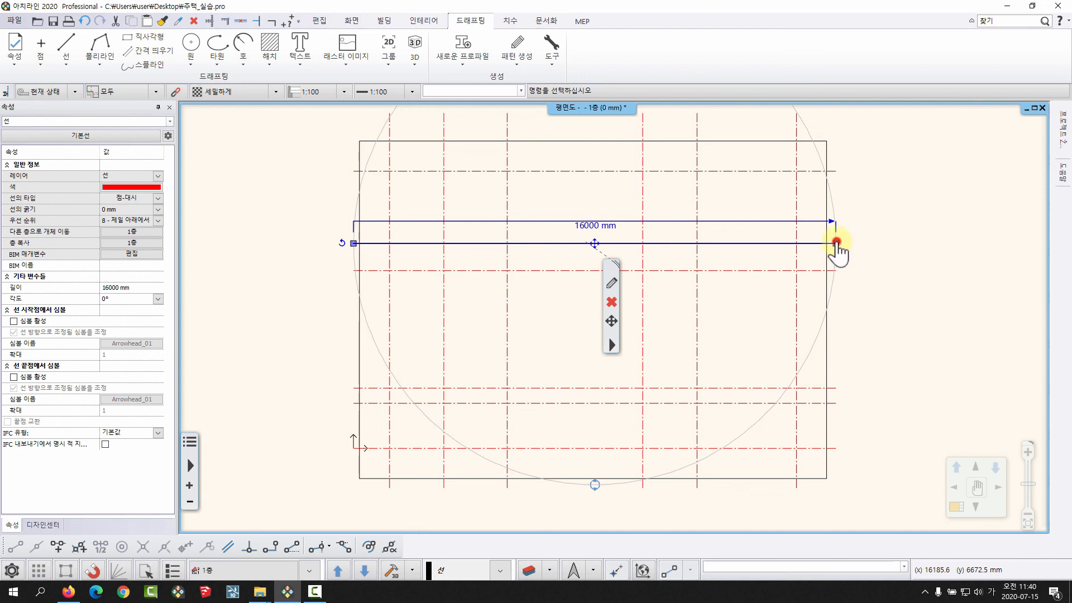
pyautogui.click(836, 243)
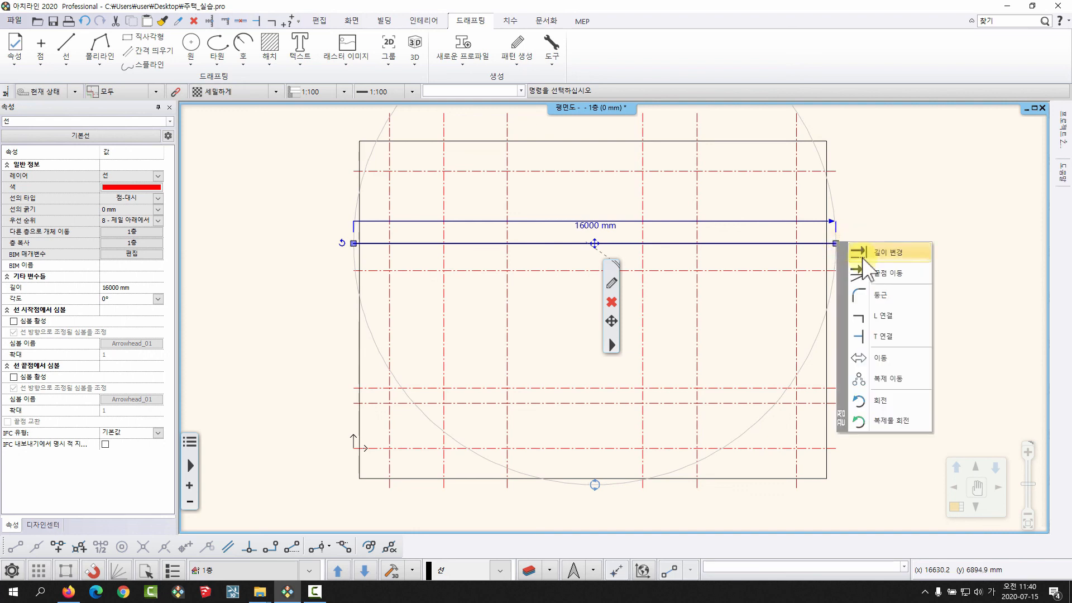
pyautogui.click(914, 250)
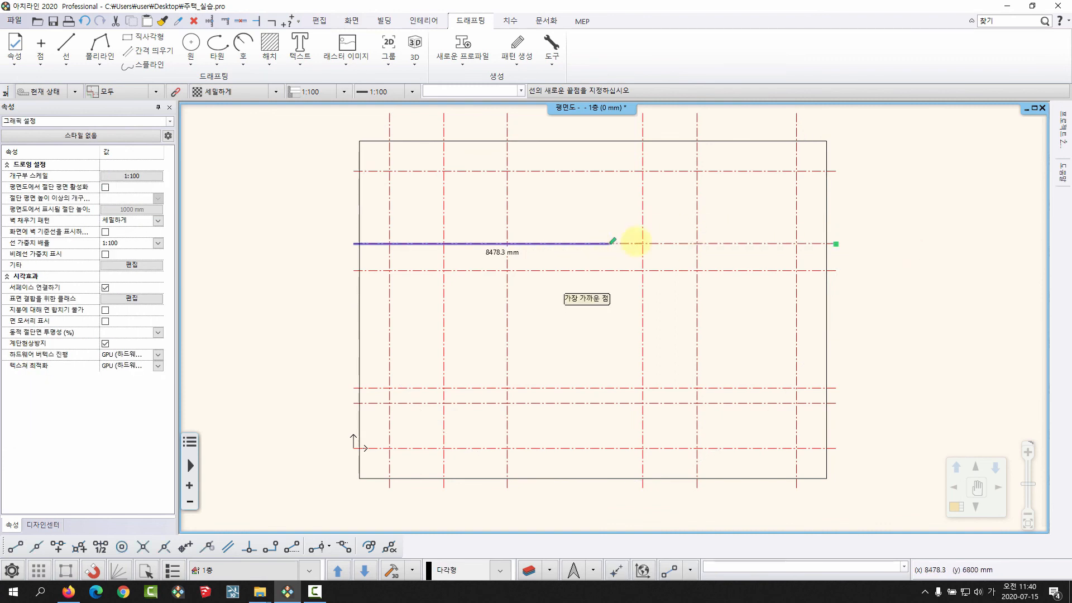
pyautogui.click(740, 244)
# - Extend the right end of the third horizontal line from the top past the rectangle, to a length of about 20817 mm
pyautogui.click(766, 273)
pyautogui.click(836, 271)
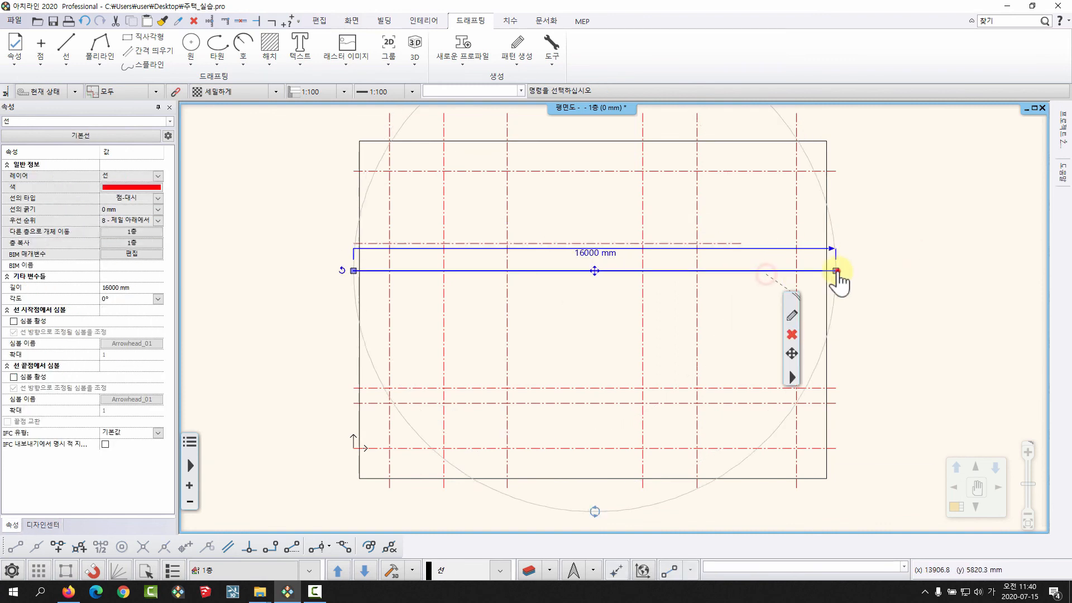
pyautogui.click(879, 280)
pyautogui.click(981, 270)
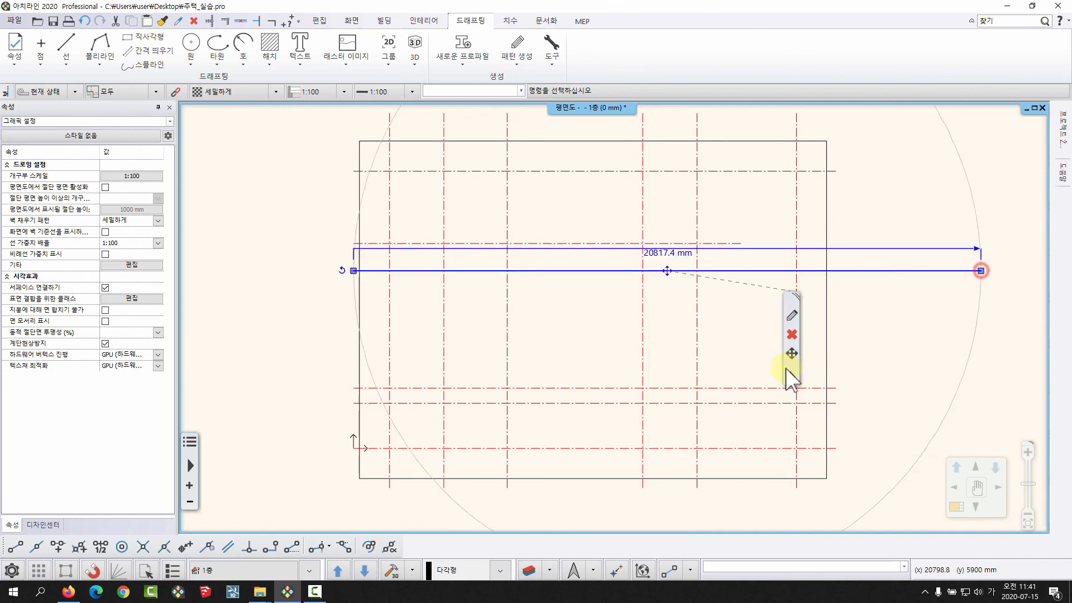
# - Shorten the fourth horizontal line from the top at its right end to a length of about 13350 mm
pyautogui.click(761, 388)
pyautogui.click(836, 388)
pyautogui.click(886, 393)
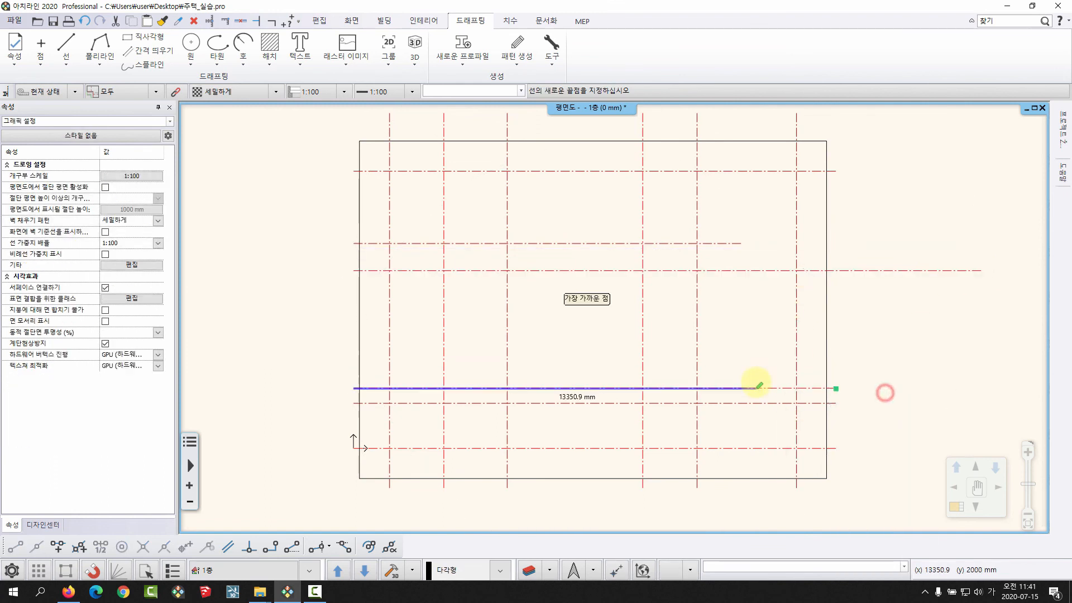
pyautogui.click(757, 387)
# - Shorten the rightmost vertical line at its upper end to a length of about 9448 mm
pyautogui.click(795, 200)
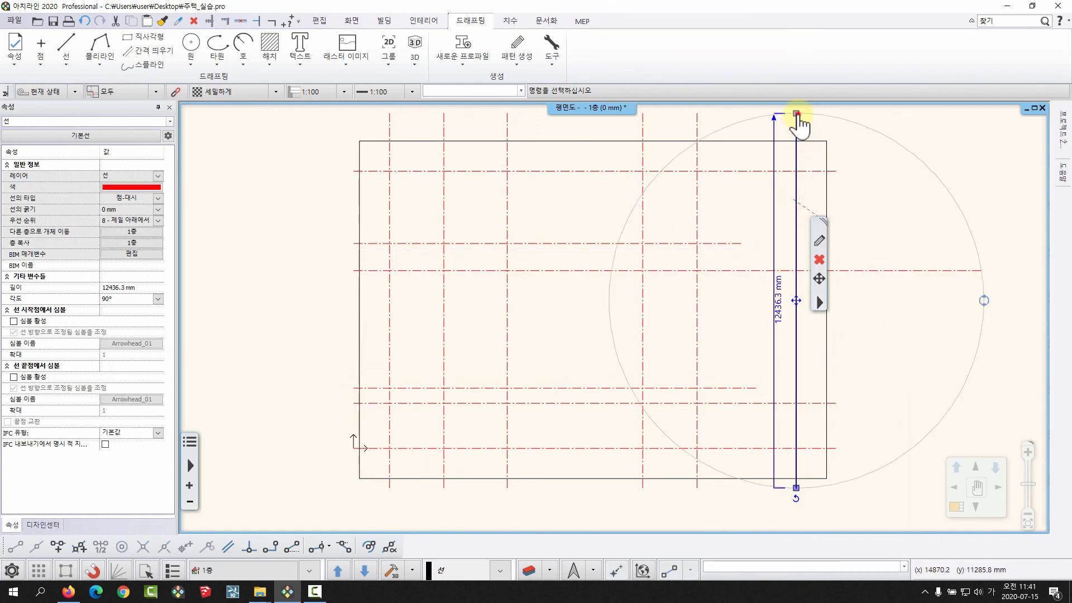
pyautogui.click(797, 114)
pyautogui.click(825, 125)
pyautogui.click(796, 204)
pyautogui.click(797, 359)
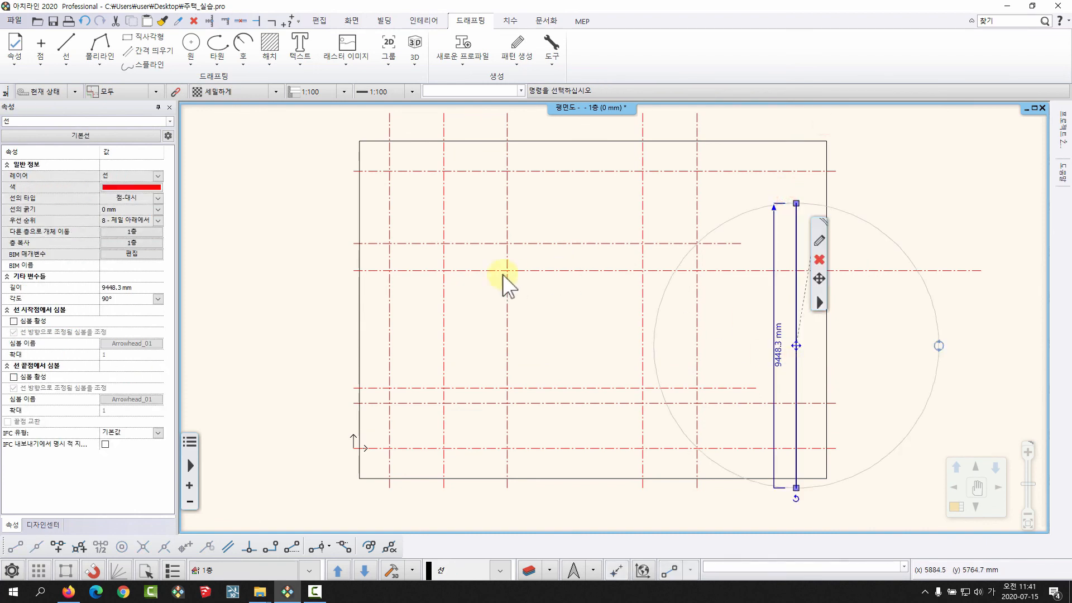
# - Shorten the second vertical line from the left at its upper end to a length of about 9763 mm
pyautogui.click(452, 194)
pyautogui.click(428, 136)
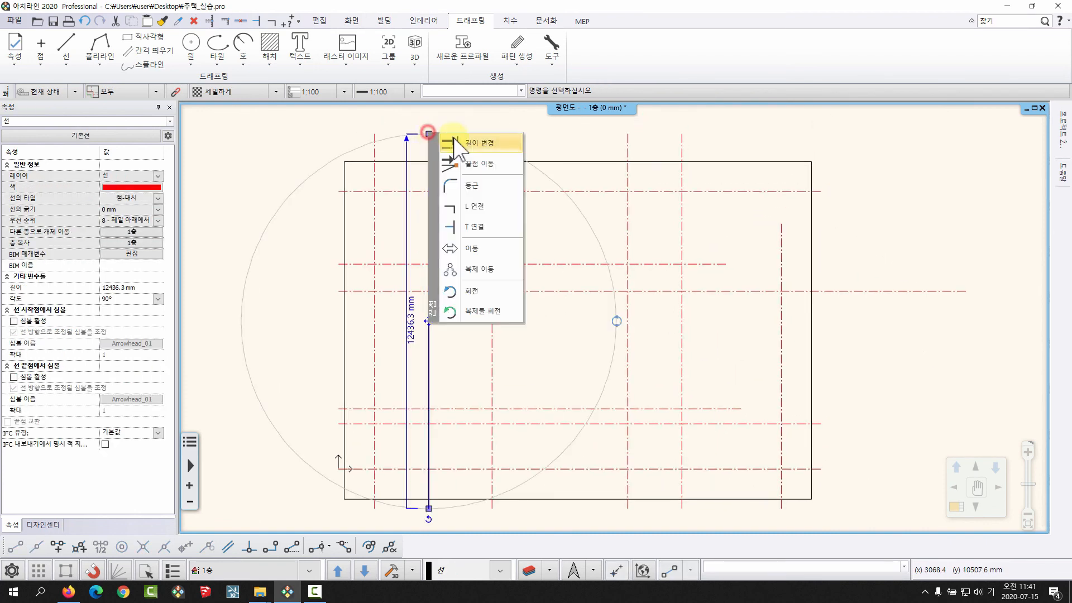
pyautogui.click(456, 138)
pyautogui.click(428, 214)
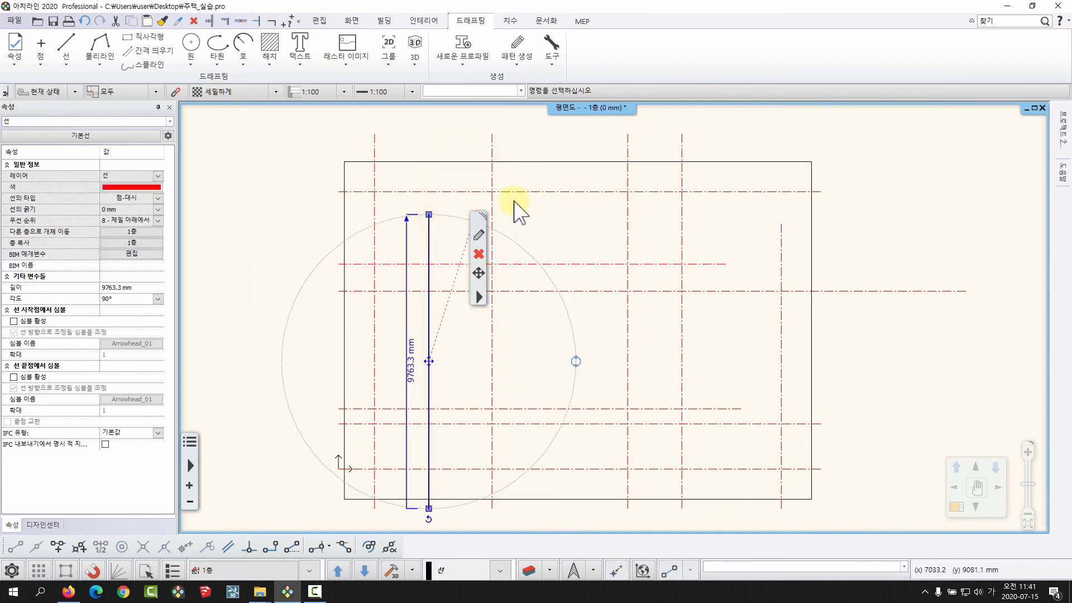
# - Shorten the topmost horizontal line at its left end to a length of about 13858 mm
pyautogui.click(413, 193)
pyautogui.click(337, 191)
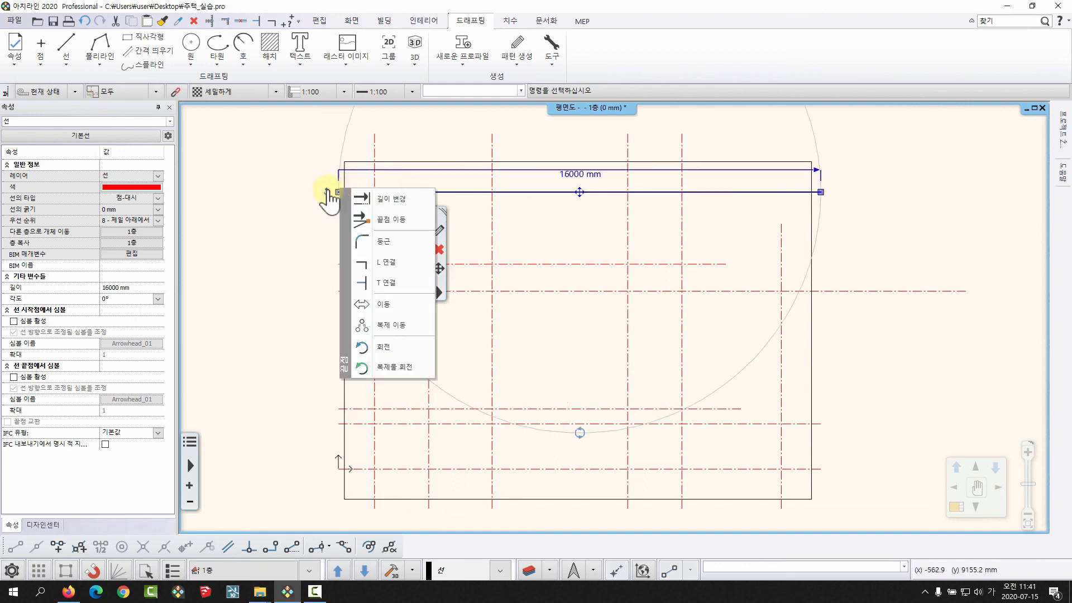
pyautogui.click(365, 199)
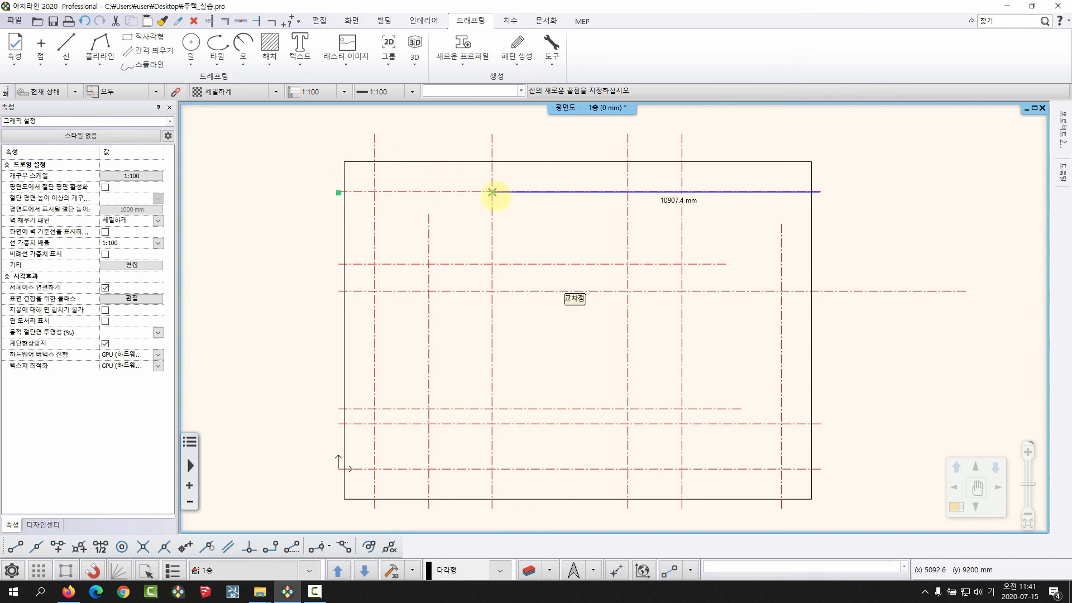
pyautogui.click(403, 192)
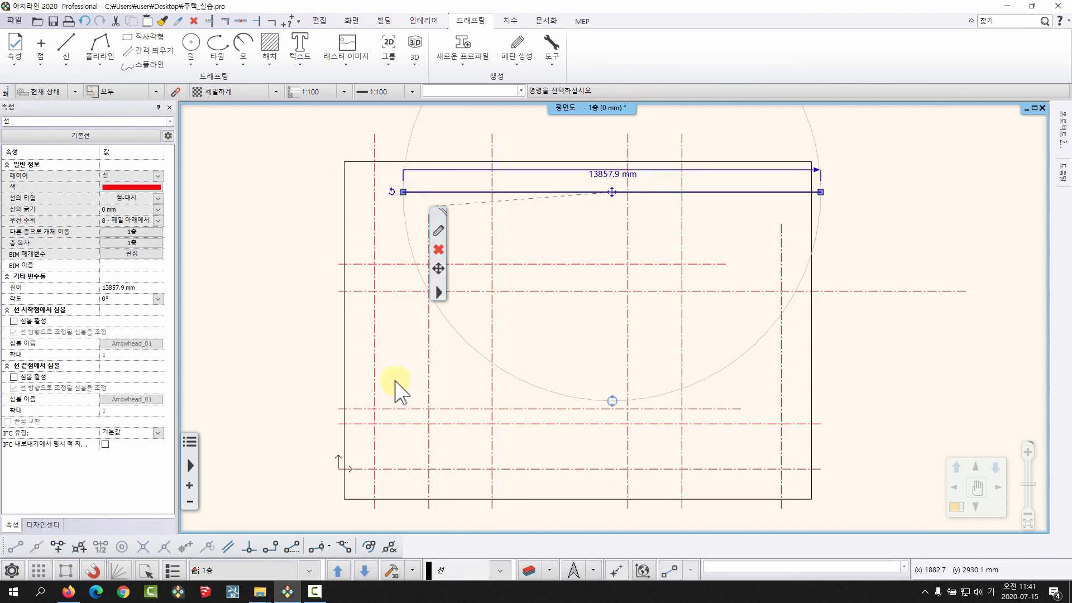
# - Shorten the second vertical line from the left at its lower end to a length of about 7930 mm
pyautogui.click(430, 364)
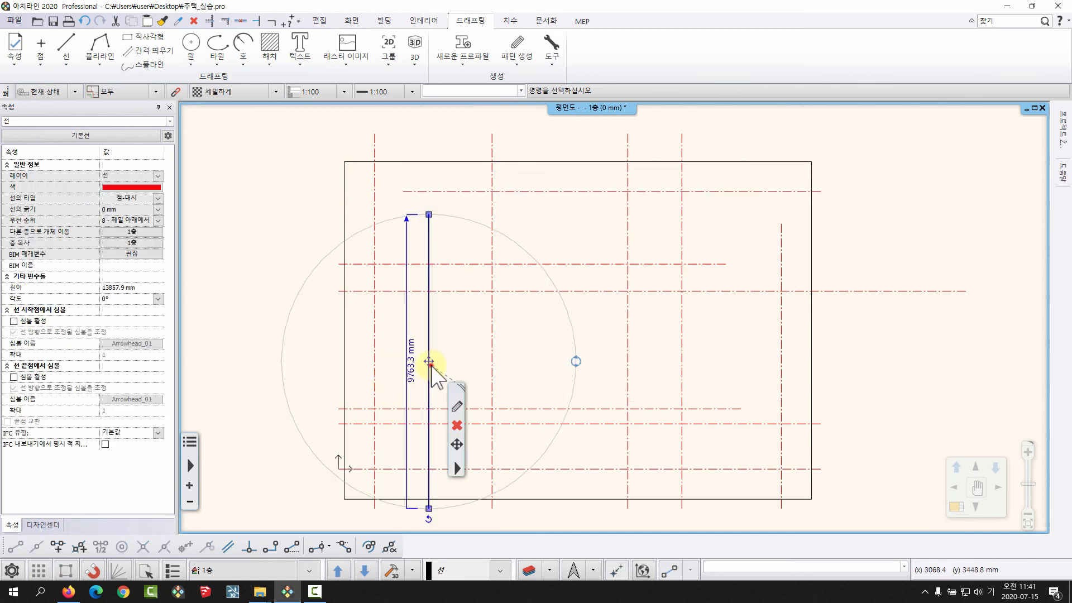
pyautogui.click(429, 508)
pyautogui.click(490, 328)
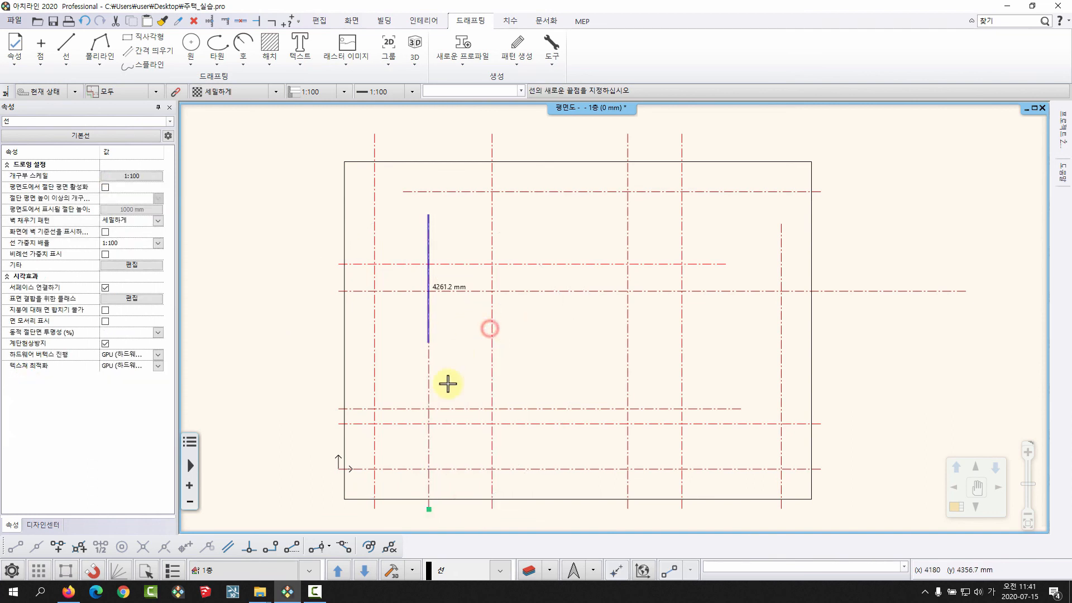
pyautogui.click(429, 453)
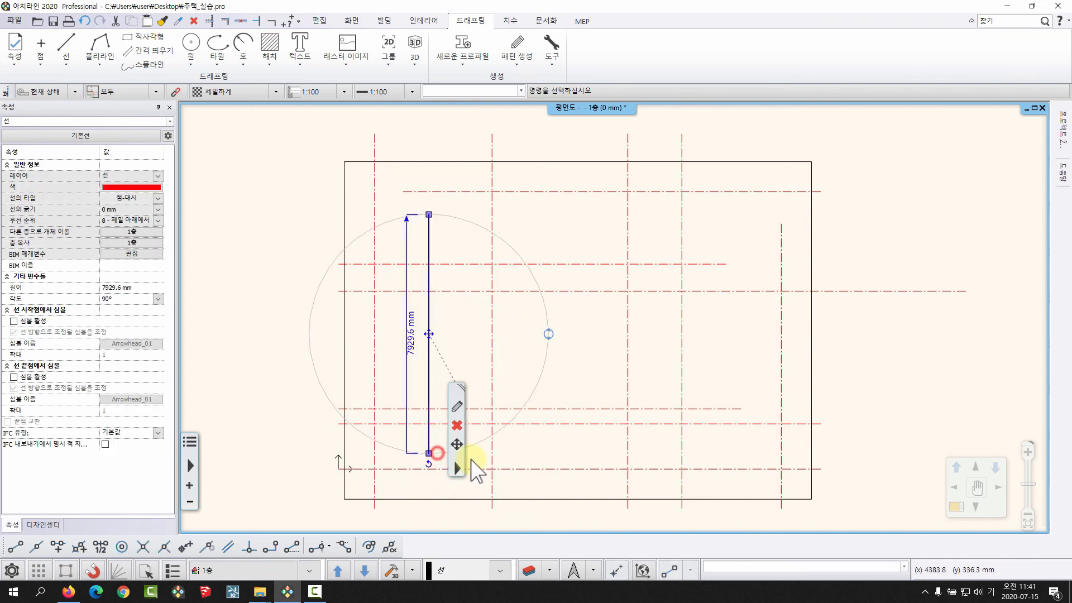
pyautogui.click(618, 445)
pyautogui.click(618, 134)
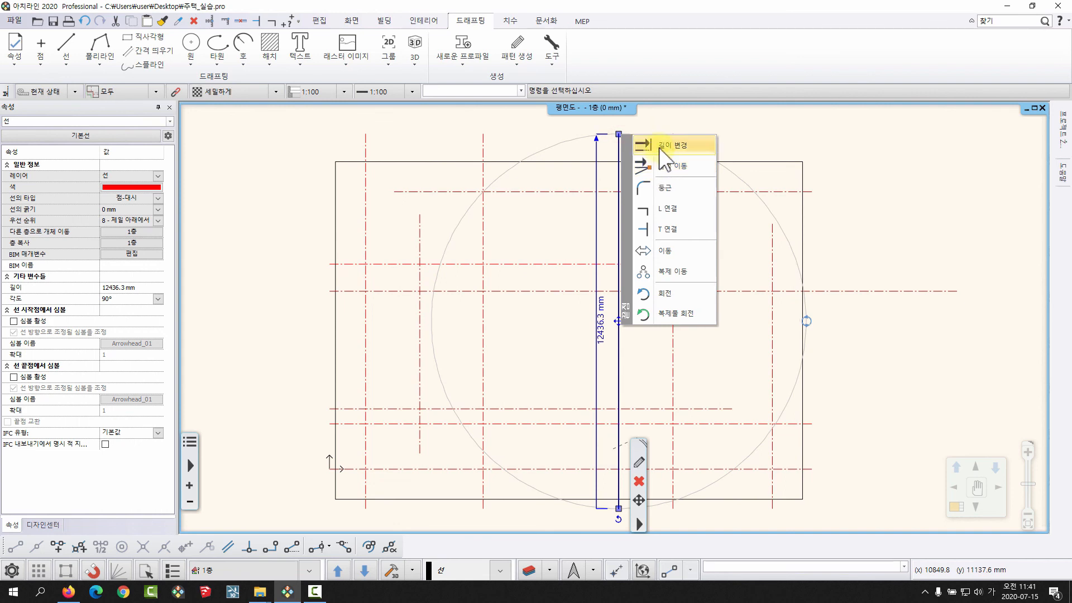
pyautogui.click(660, 146)
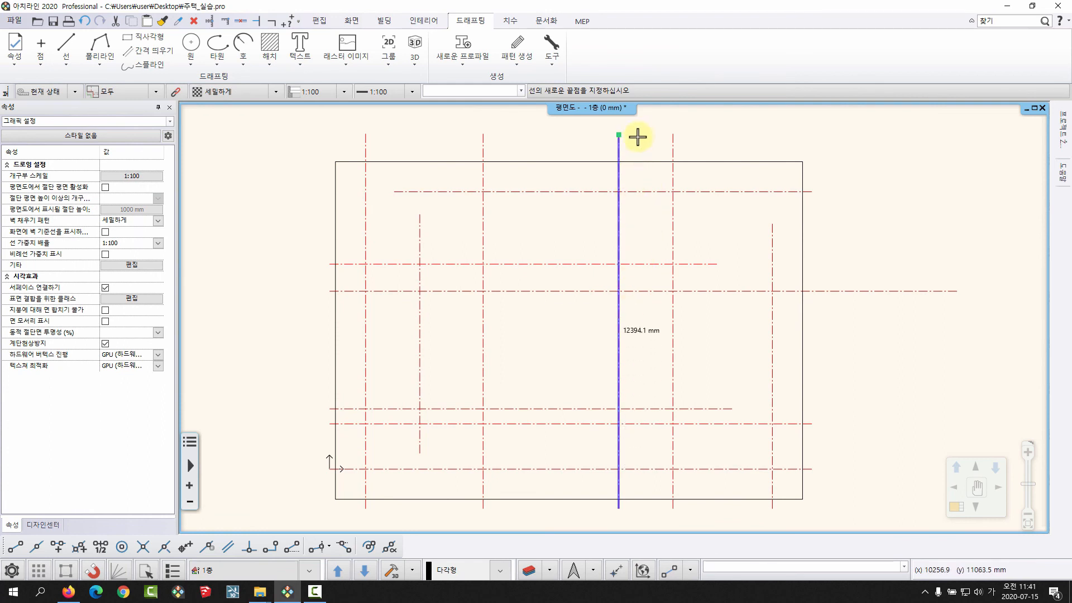
pyautogui.click(619, 136)
# - Move the upper endpoint of the fourth vertical line from the left sideways, tilting the line to about 99.8° with a length of about 12621 mm
pyautogui.click(619, 137)
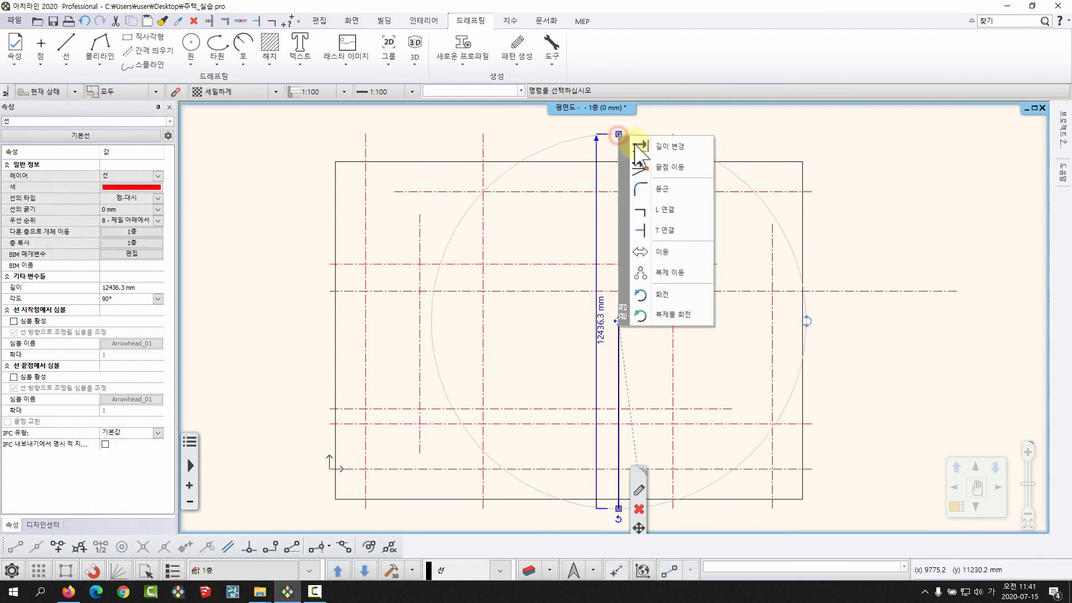
pyautogui.click(642, 167)
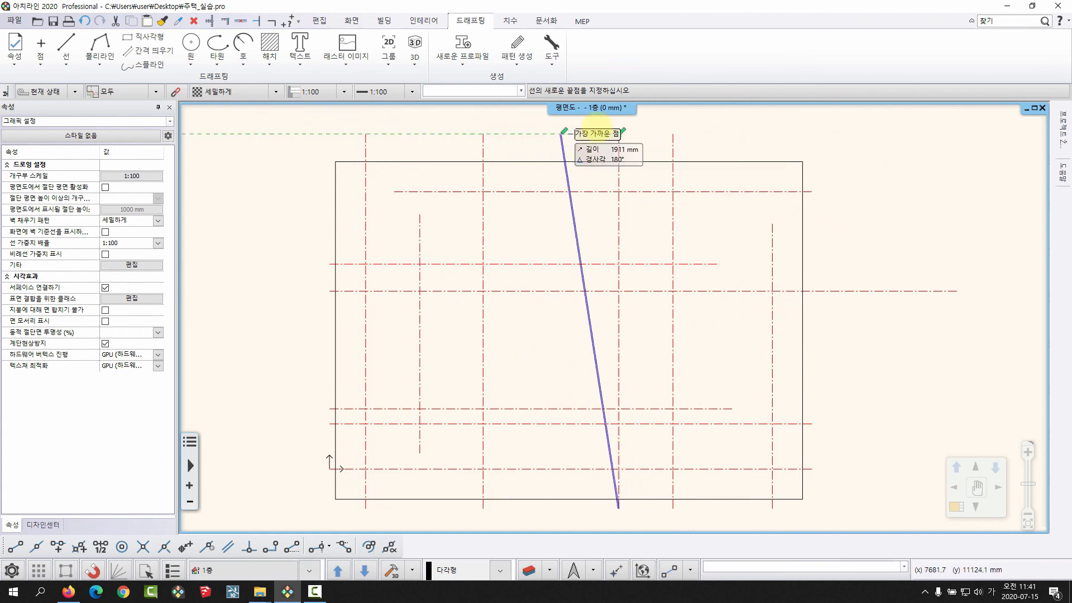
pyautogui.click(553, 196)
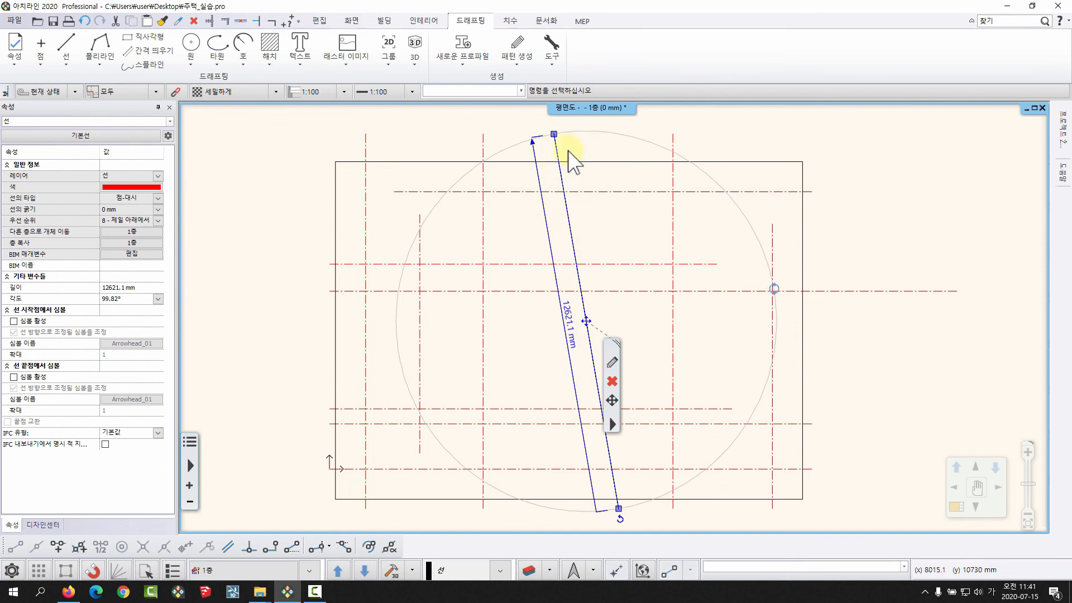
pyautogui.press('Escape')
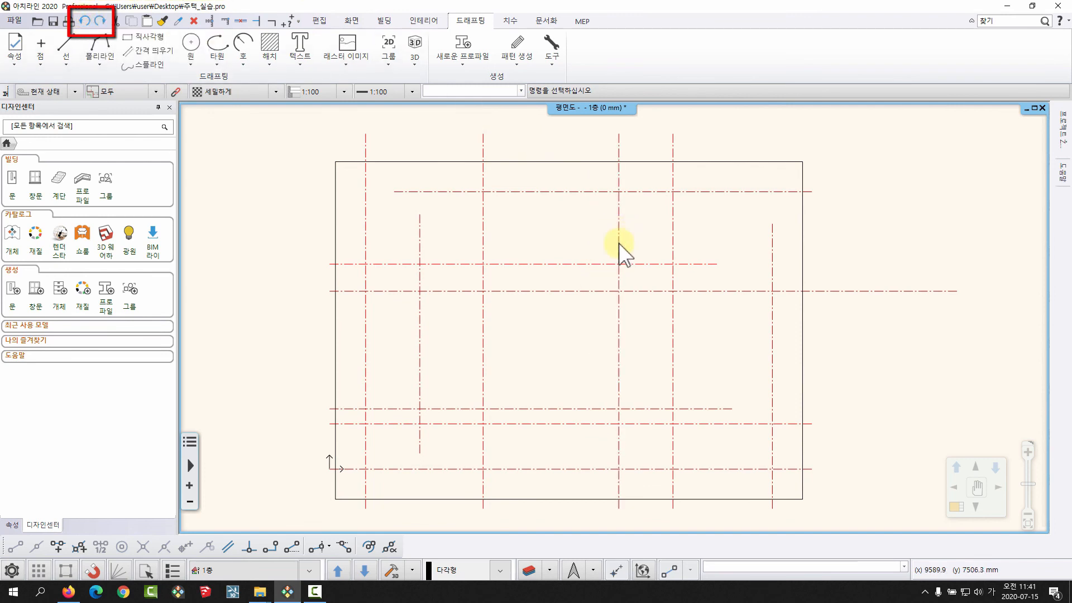
# - Redo and undo the endpoint move of the tilted line several times, ending with it undone
pyautogui.click(101, 22)
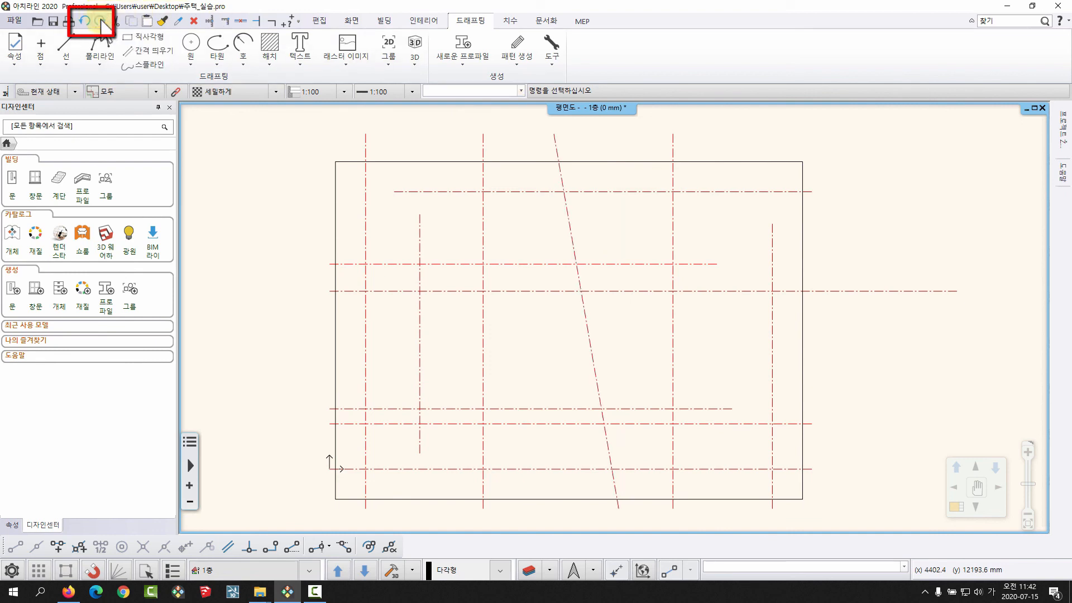
pyautogui.click(83, 20)
pyautogui.click(101, 21)
pyautogui.click(87, 21)
pyautogui.click(100, 21)
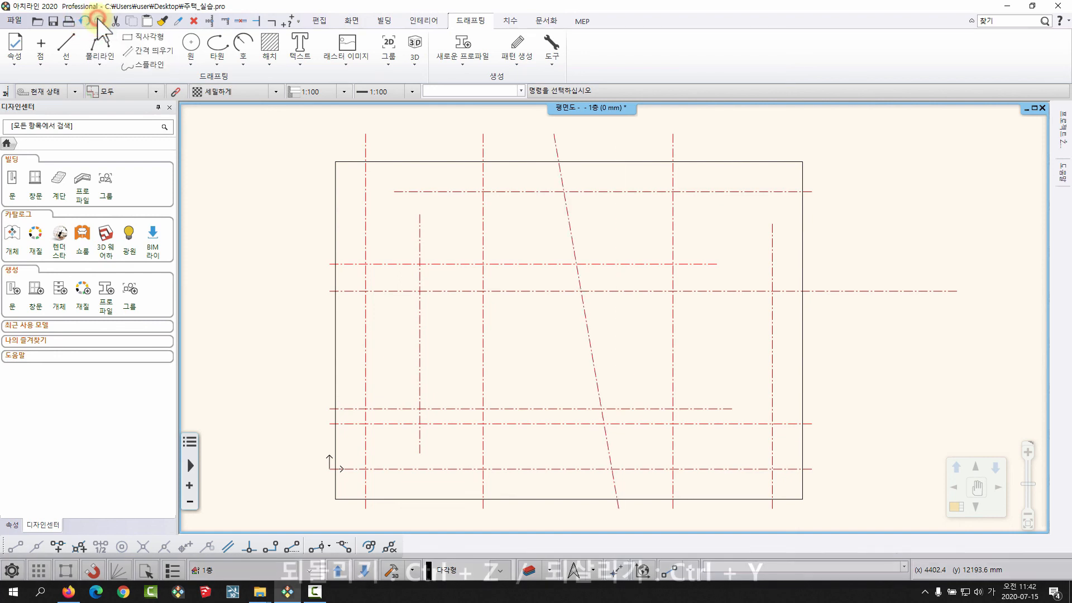
pyautogui.click(82, 21)
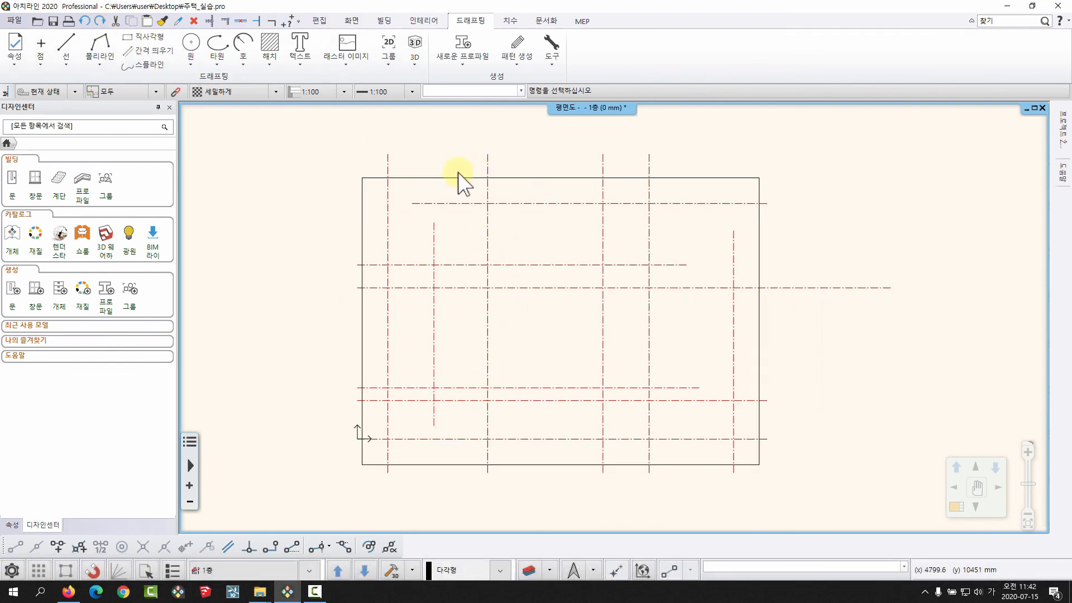
# - Start the trim-to-reference command (기준으로 자르기) with the black boundary rectangle as the trimming reference
pyautogui.click(422, 178)
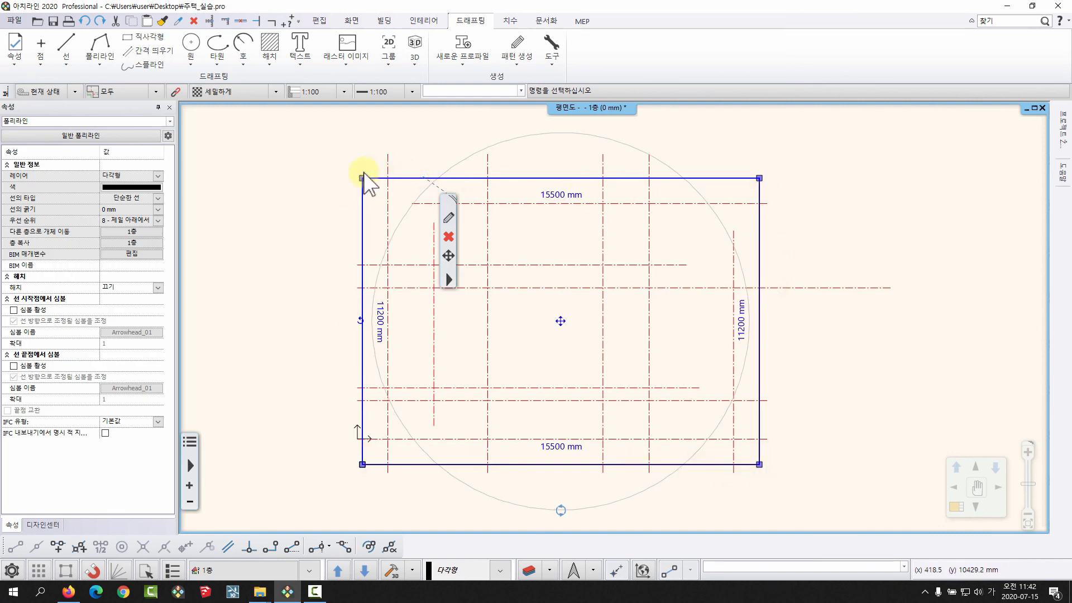
pyautogui.press('Escape')
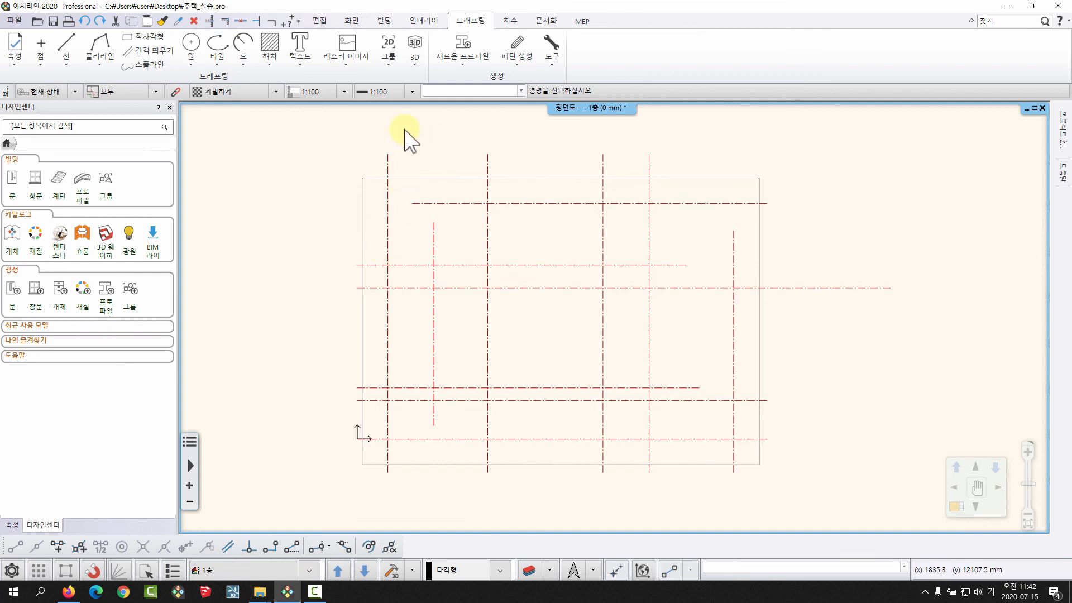
pyautogui.click(319, 16)
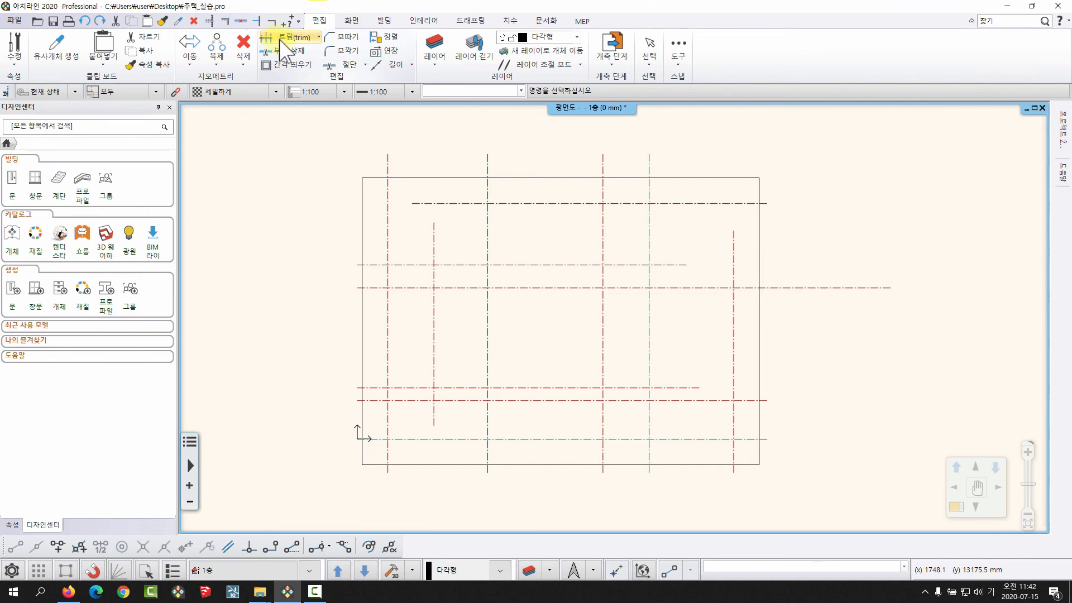
pyautogui.click(316, 37)
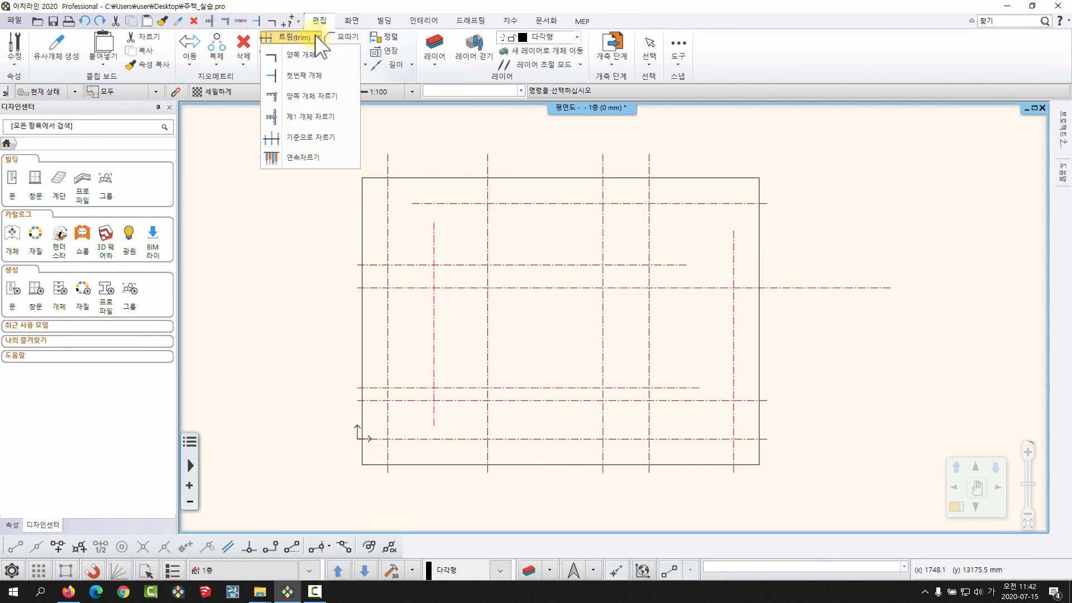
pyautogui.click(300, 139)
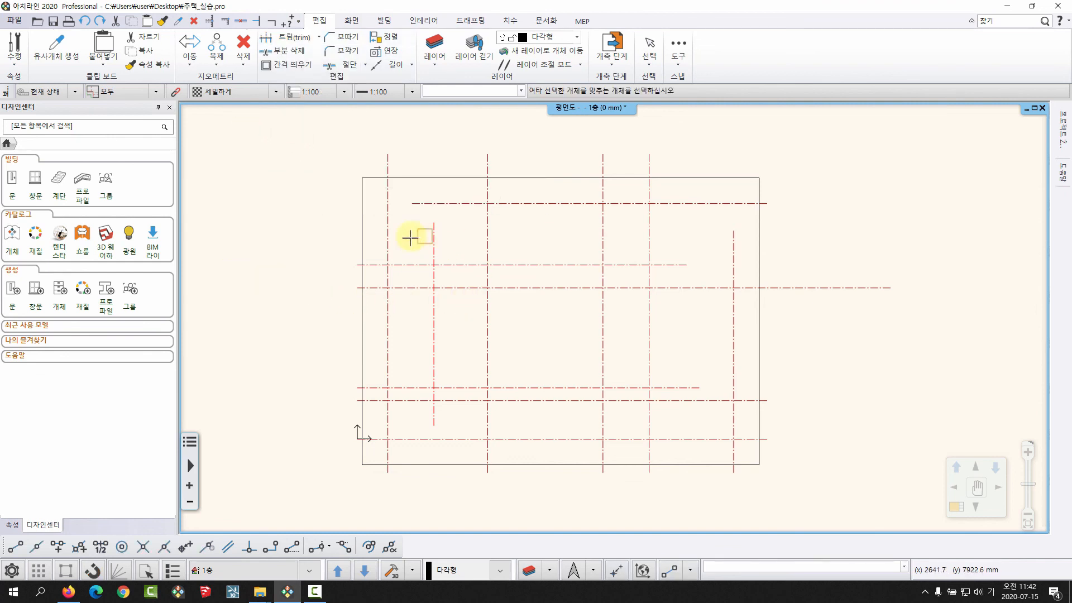
pyautogui.moveTo(522, 268); pyautogui.dragTo(496, 271, button='middle')
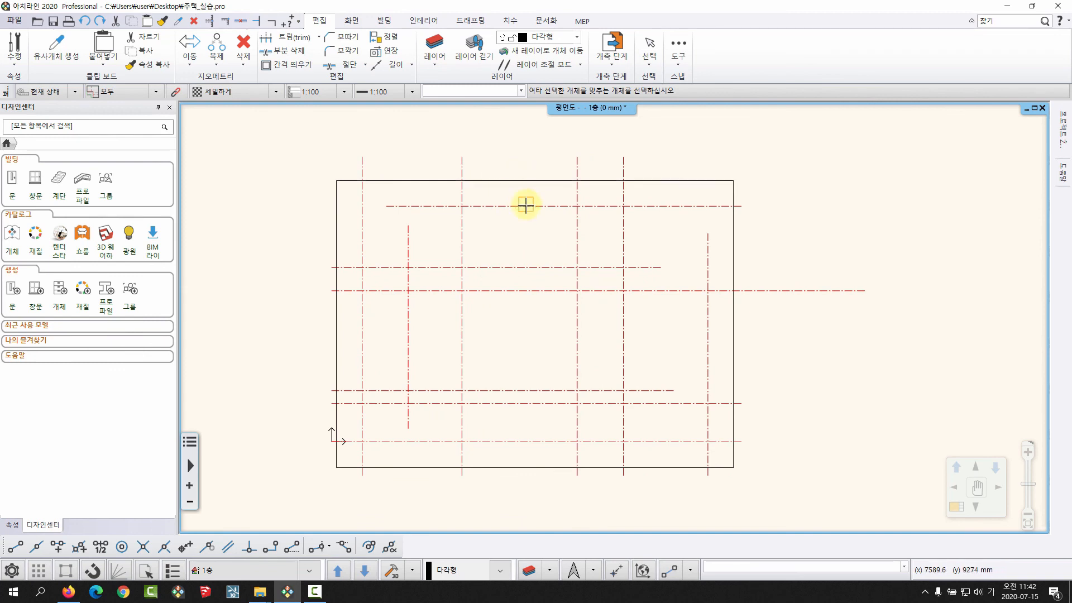
pyautogui.scroll(3, 521, 203)
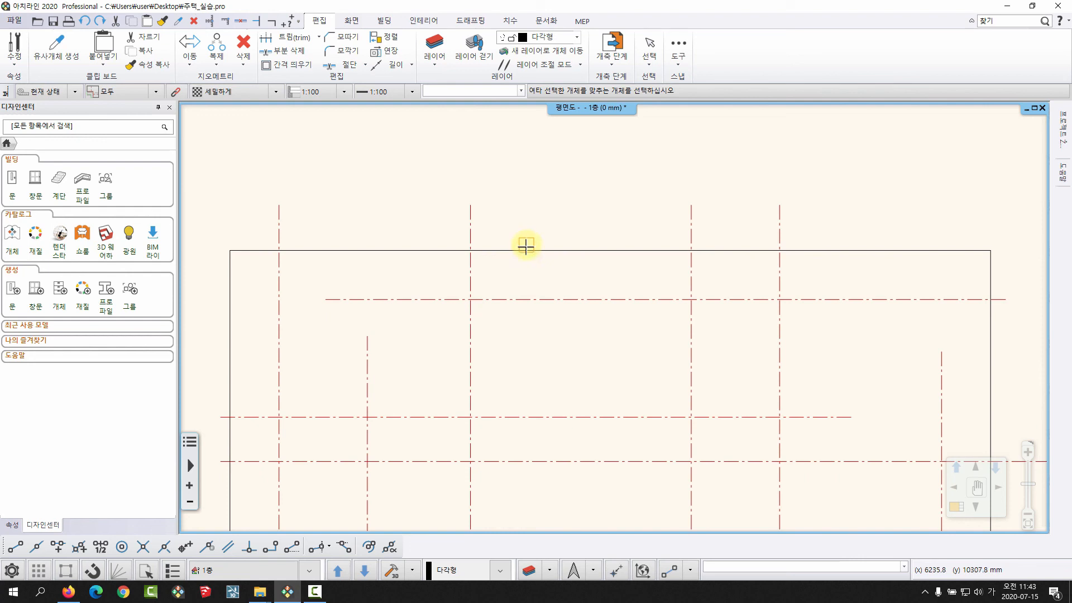
pyautogui.click(495, 254)
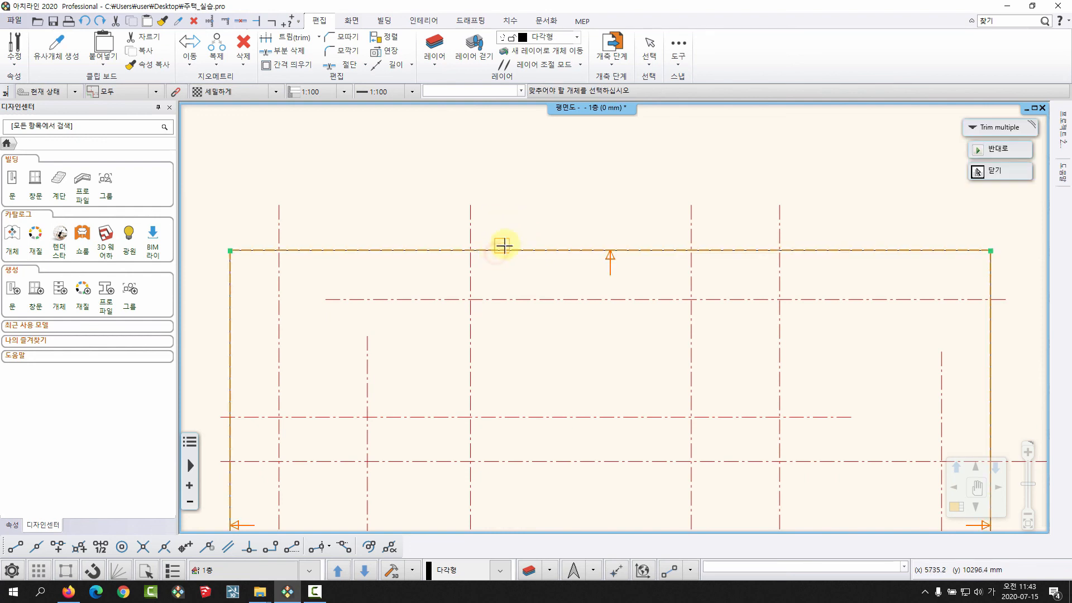
# - Reverse the trim direction on the boundary rectangle to inward and switch it back to outward
pyautogui.scroll(-3, 503, 243)
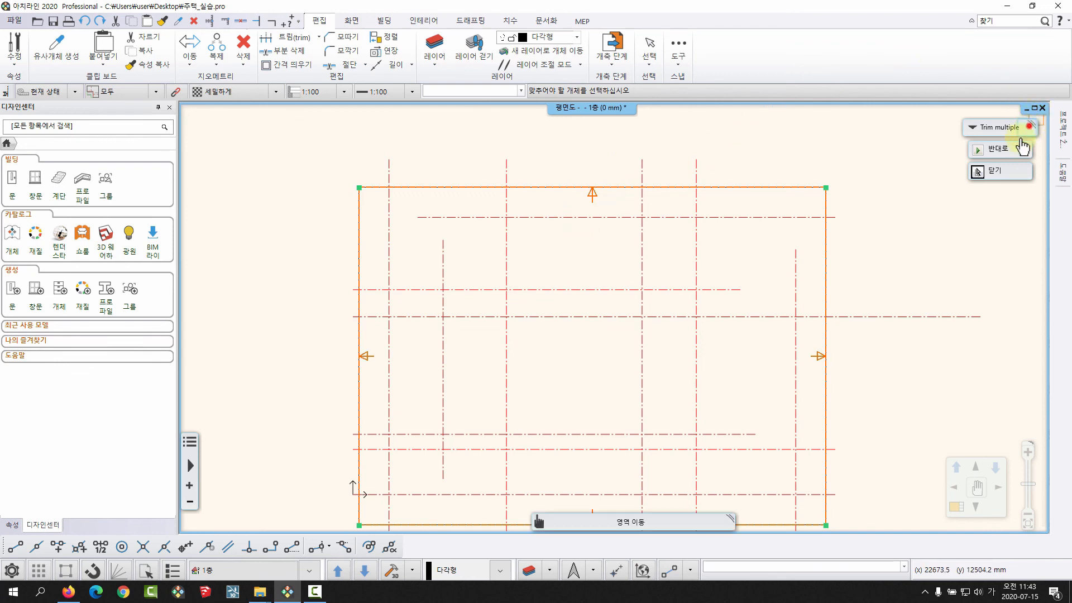
pyautogui.moveTo(1032, 125)
pyautogui.mouseDown()
pyautogui.moveTo(957, 113)
pyautogui.moveTo(977, 128)
pyautogui.moveTo(1020, 120)
pyautogui.mouseUp()
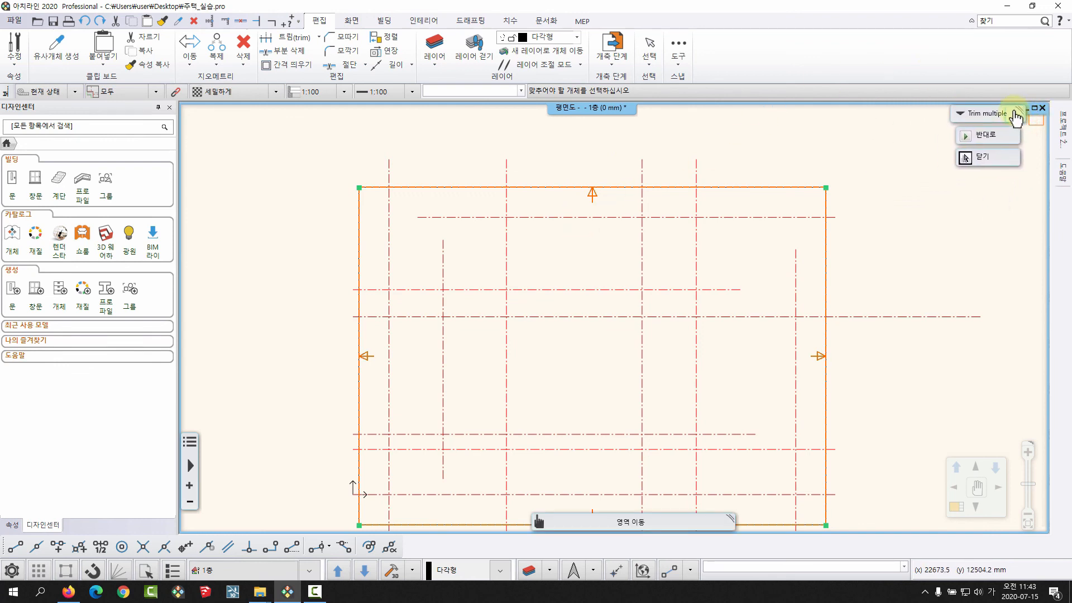
pyautogui.click(979, 139)
pyautogui.click(977, 135)
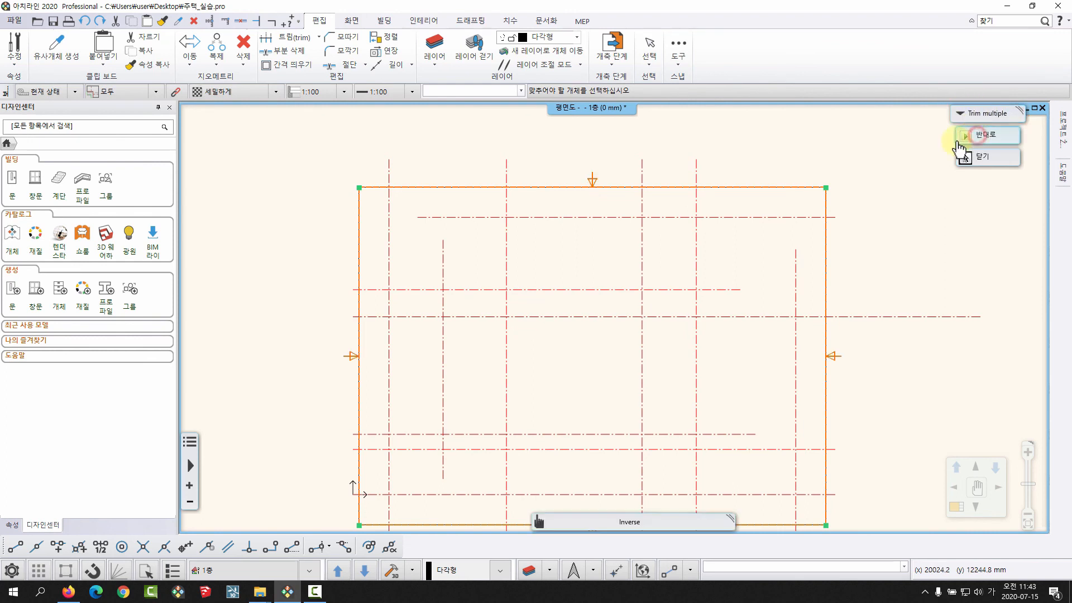
pyautogui.moveTo(576, 245); pyautogui.dragTo(568, 219, button='middle')
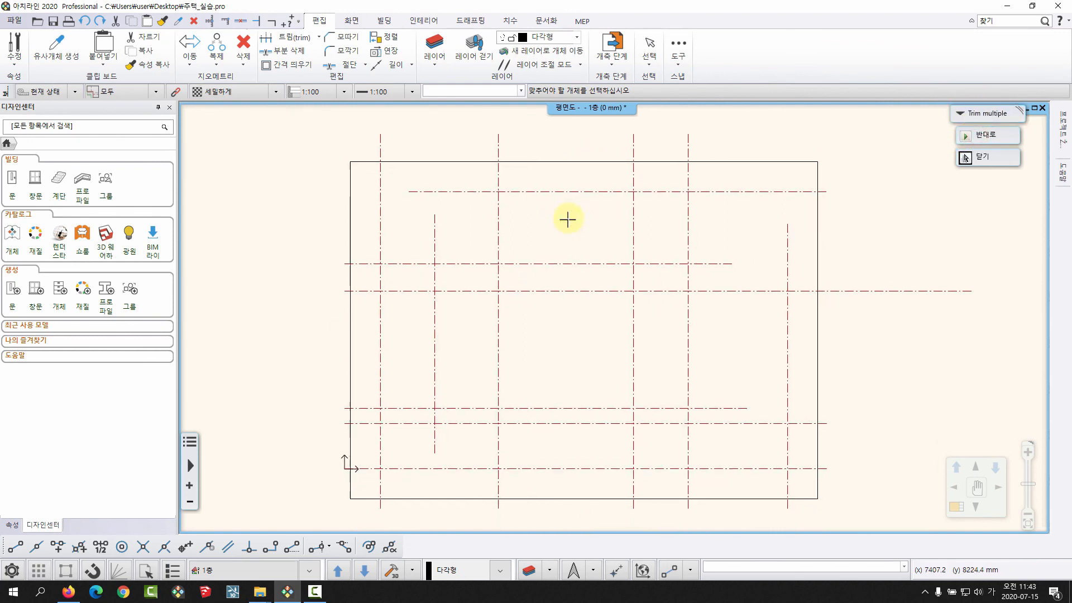
pyautogui.click(972, 146)
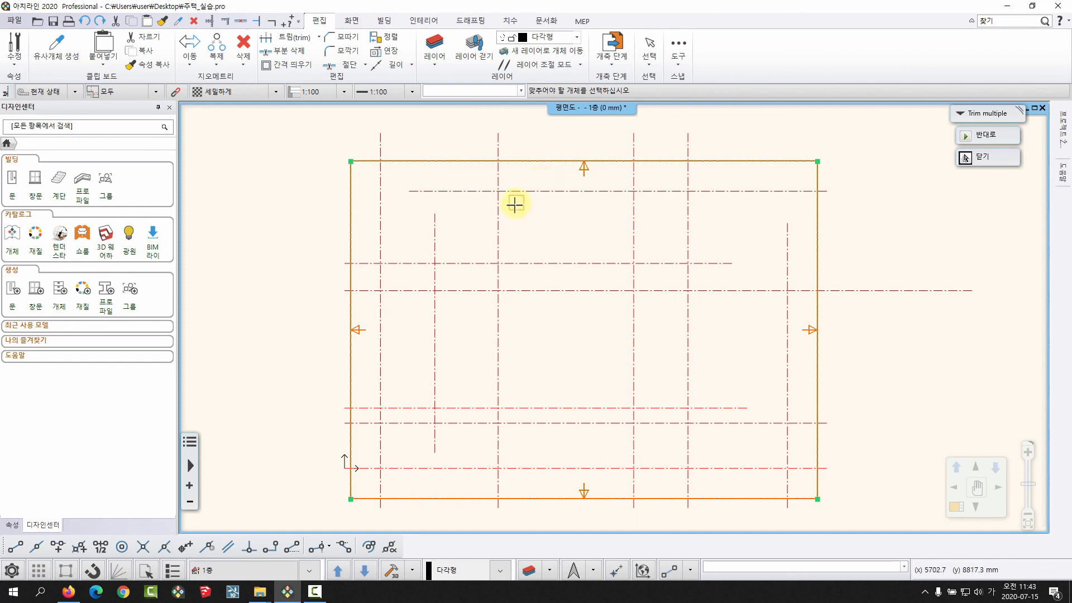
# - Select all the red guide lines with an enclosing window and trim or extend them to the boundary rectangle
pyautogui.scroll(-2, 509, 207)
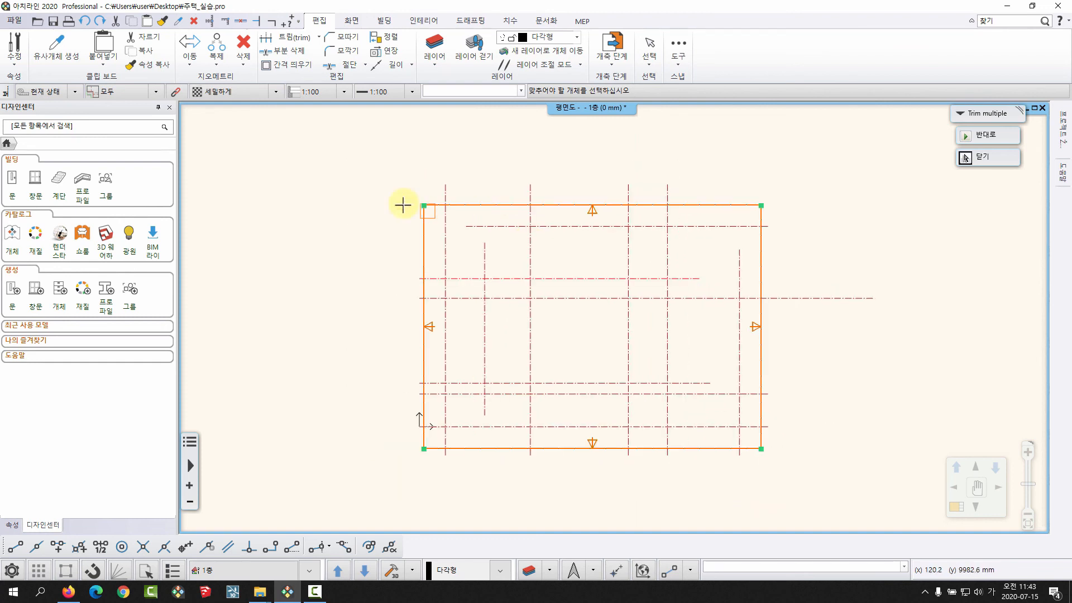
pyautogui.click(321, 125)
pyautogui.click(903, 488)
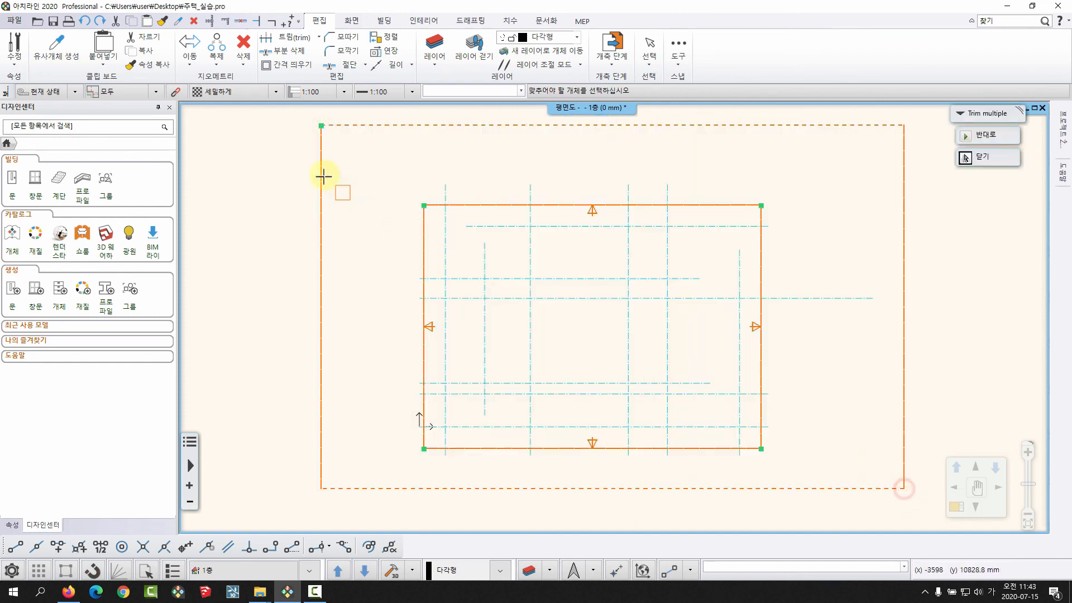
pyautogui.click(263, 140)
pyautogui.click(909, 502)
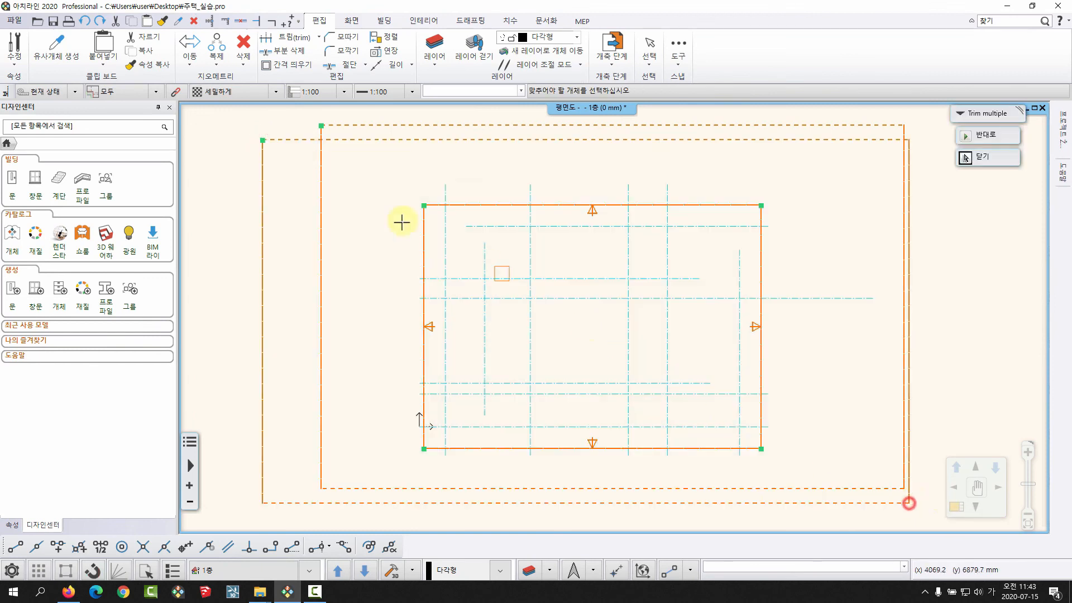
pyautogui.click(291, 132)
pyautogui.click(875, 498)
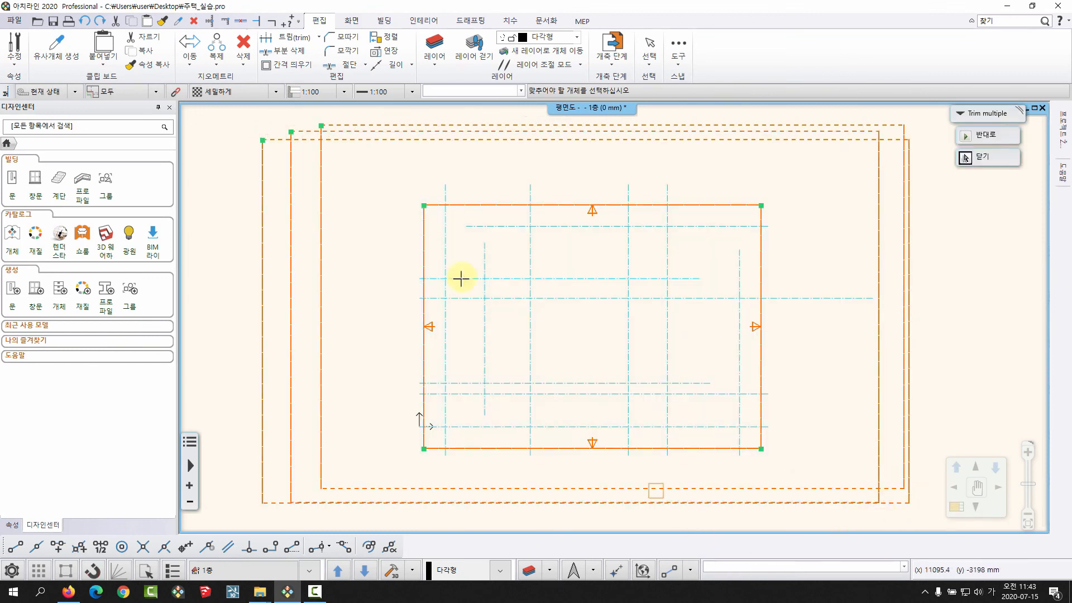
pyautogui.click(271, 113)
pyautogui.click(920, 508)
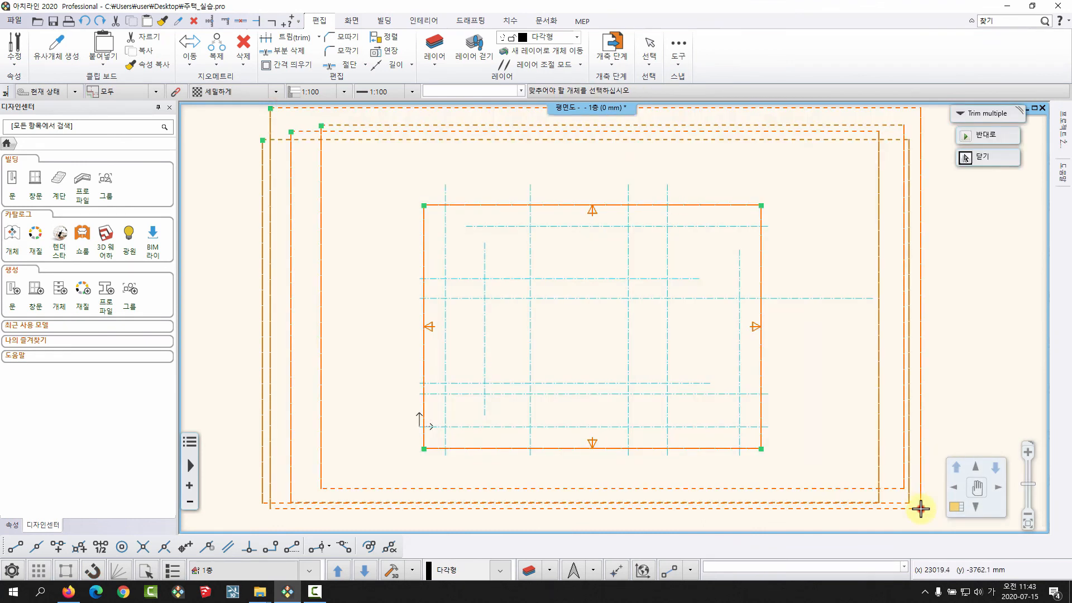
pyautogui.rightClick(604, 326)
pyautogui.rightClick(564, 252)
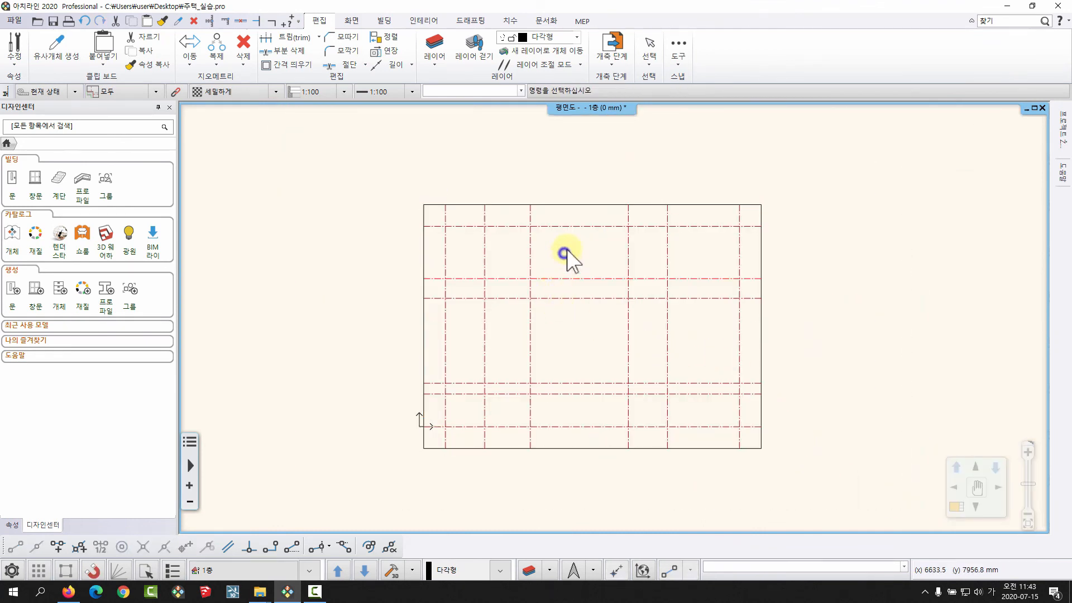
pyautogui.moveTo(648, 329)
pyautogui.mouseDown(button='middle')
pyautogui.moveTo(612, 319)
pyautogui.moveTo(598, 299)
pyautogui.mouseUp(button='middle')
pyautogui.scroll(1, 613, 320)
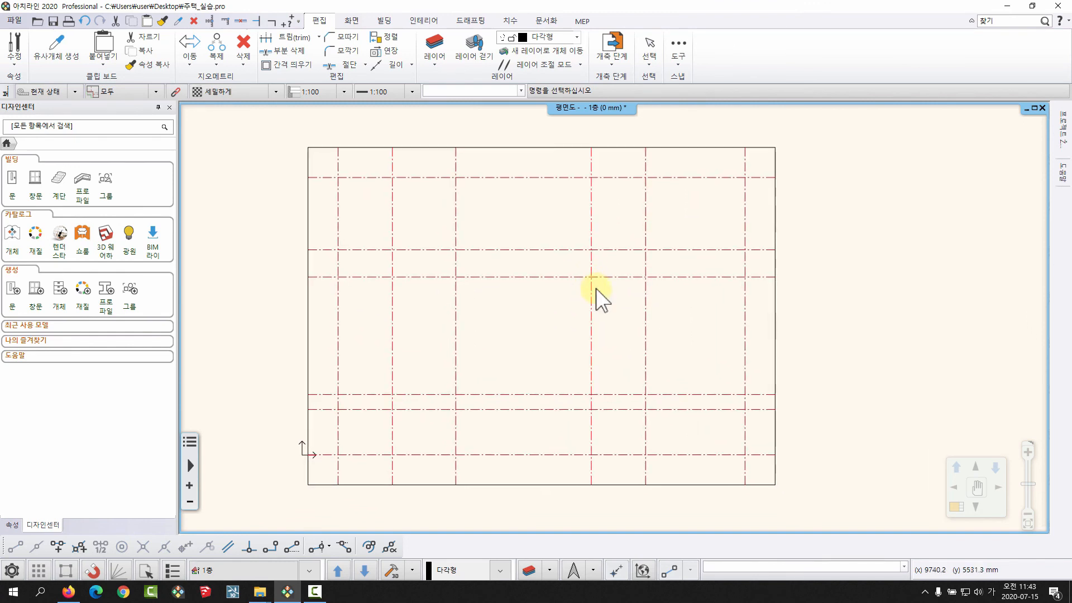
pyautogui.click(455, 148)
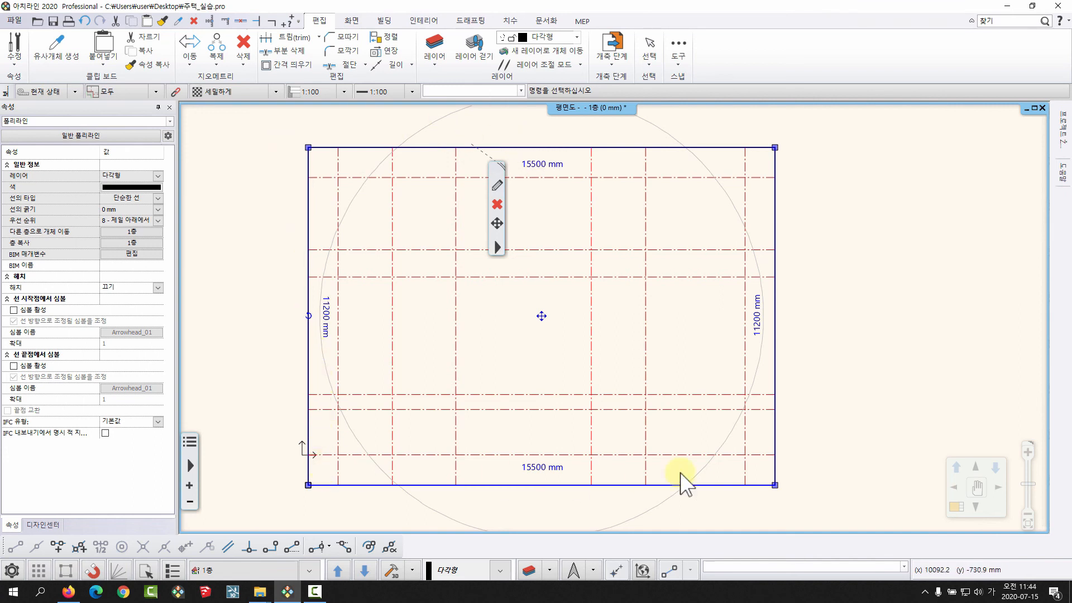
pyautogui.press('Escape')
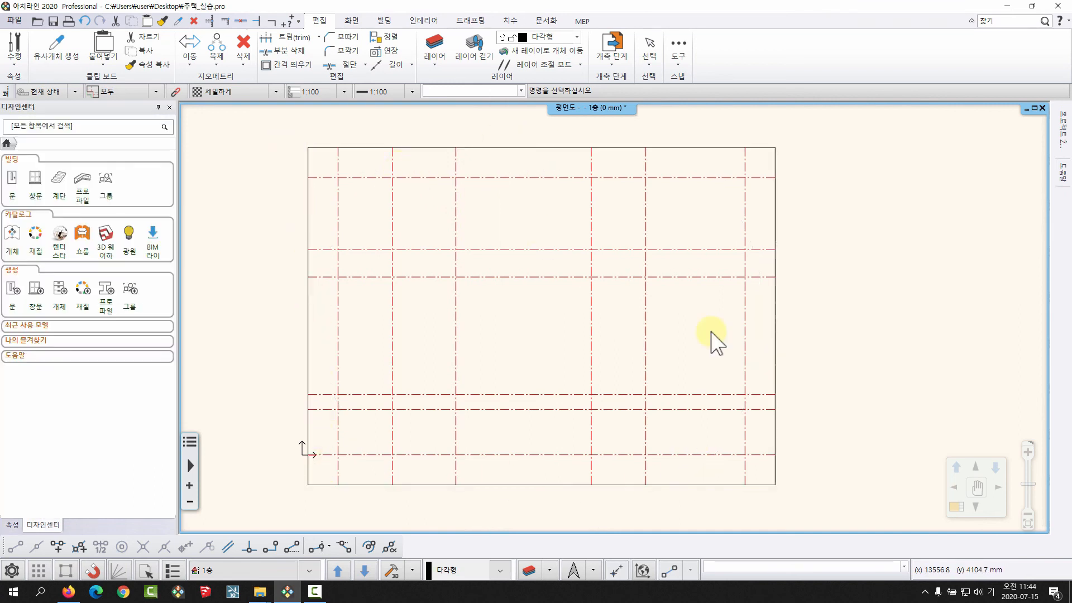